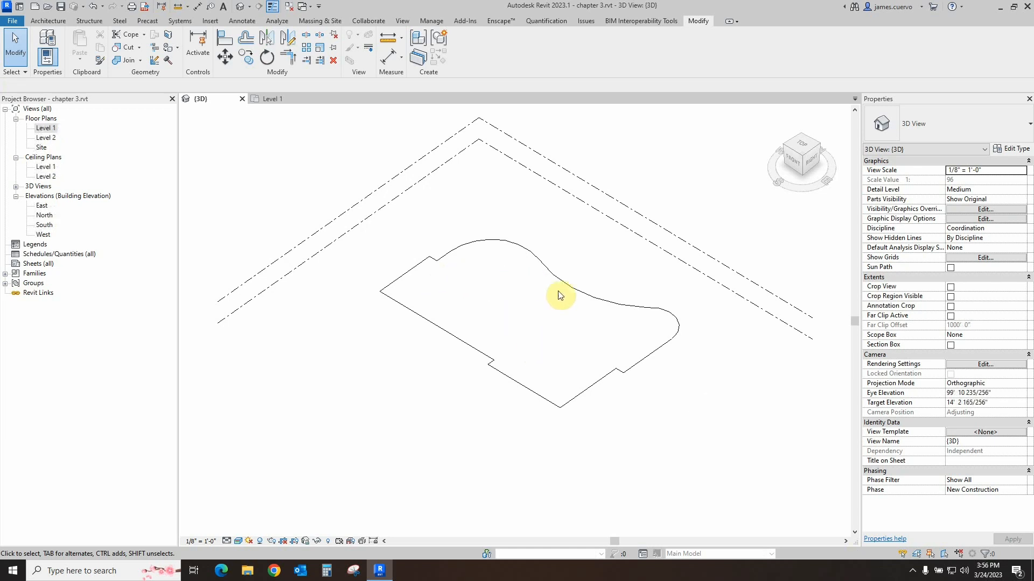
- Edit the building mass in place and create a solid form from its closed outline chain
left_click(642, 360)
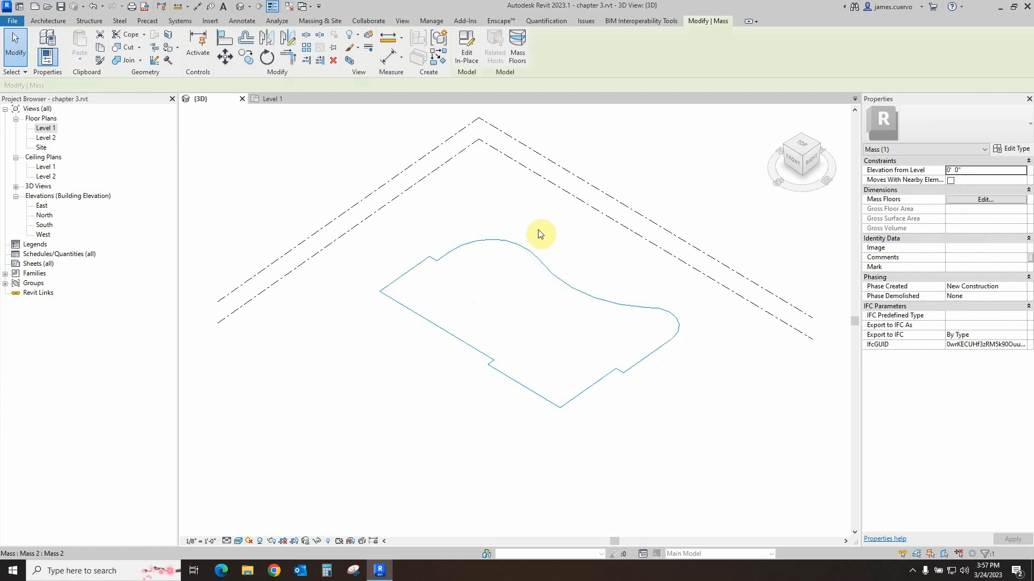
left_click(471, 60)
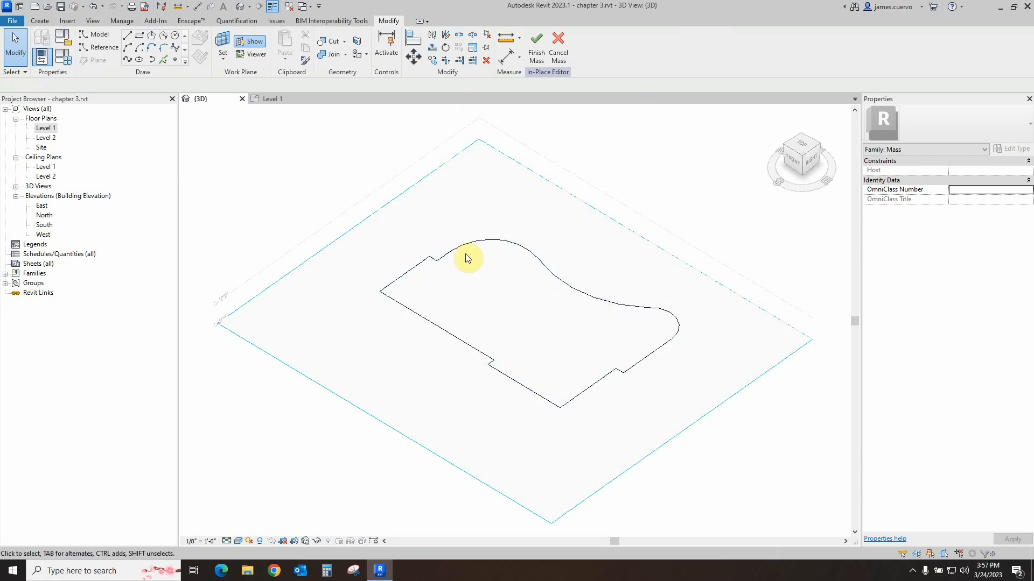
key("Tab")
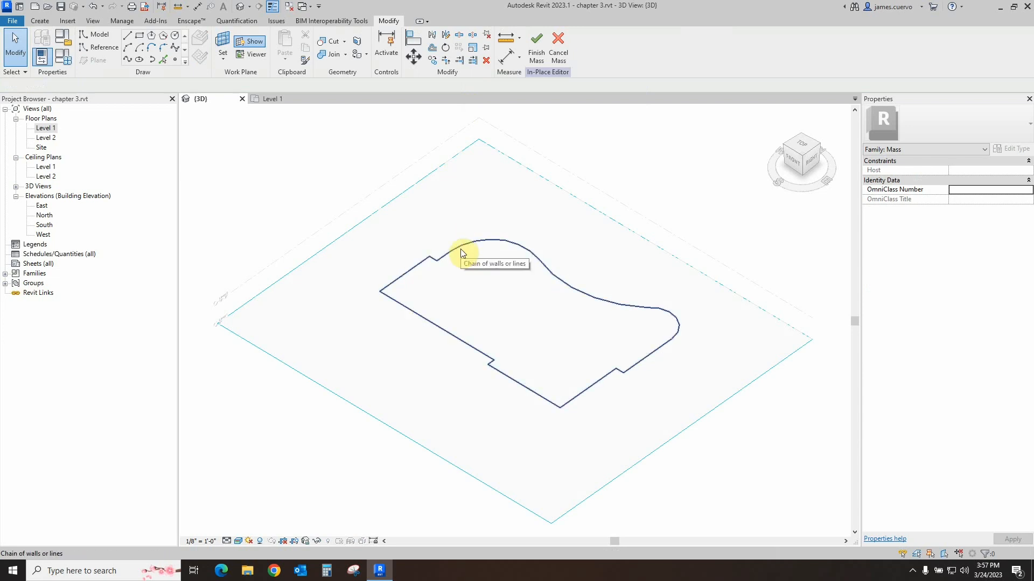
left_click(460, 249)
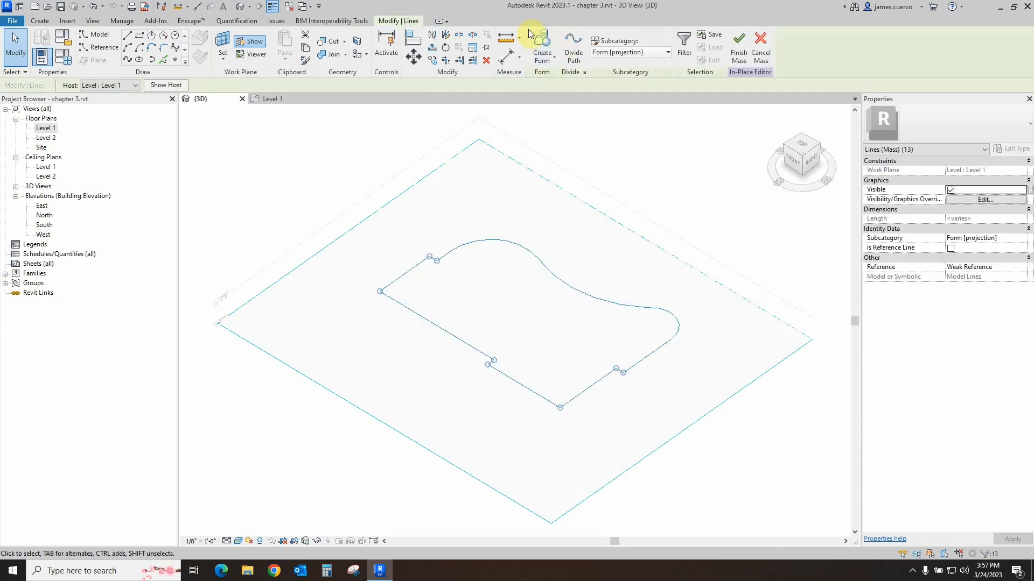
left_click(553, 65)
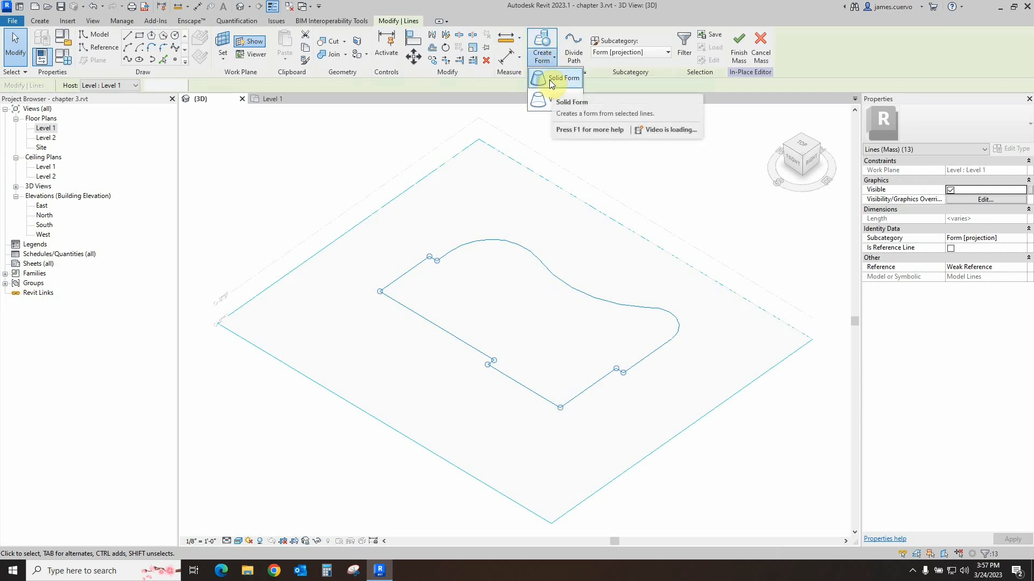
left_click(549, 80)
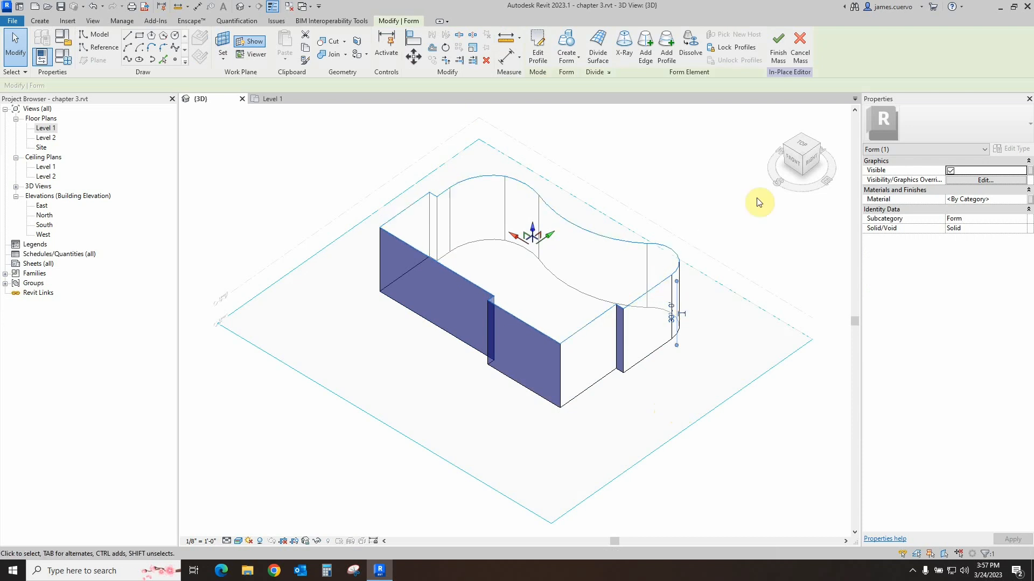
- Set the solid form's height to 50 feet and finish the mass
left_click(672, 320)
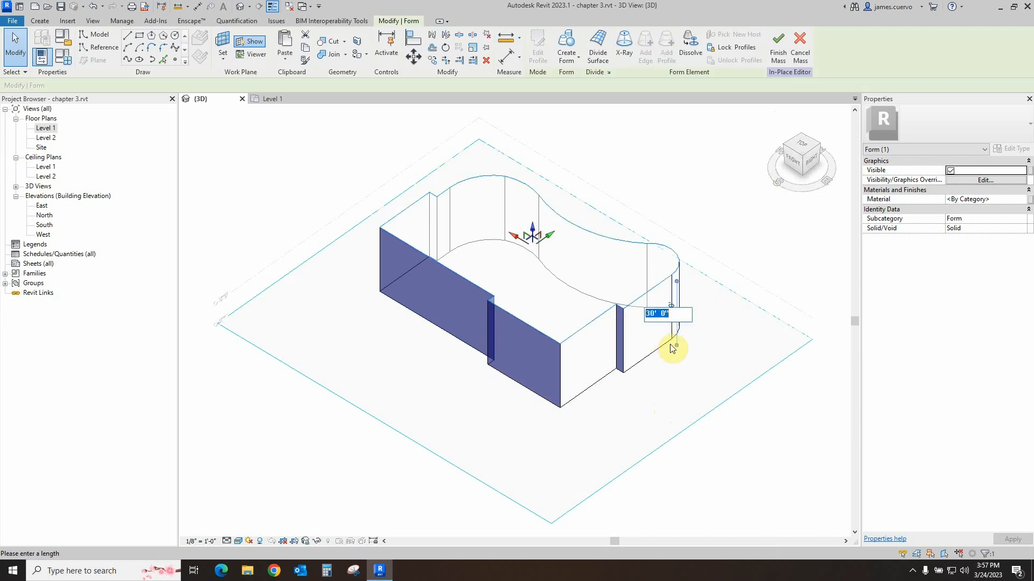
type("50")
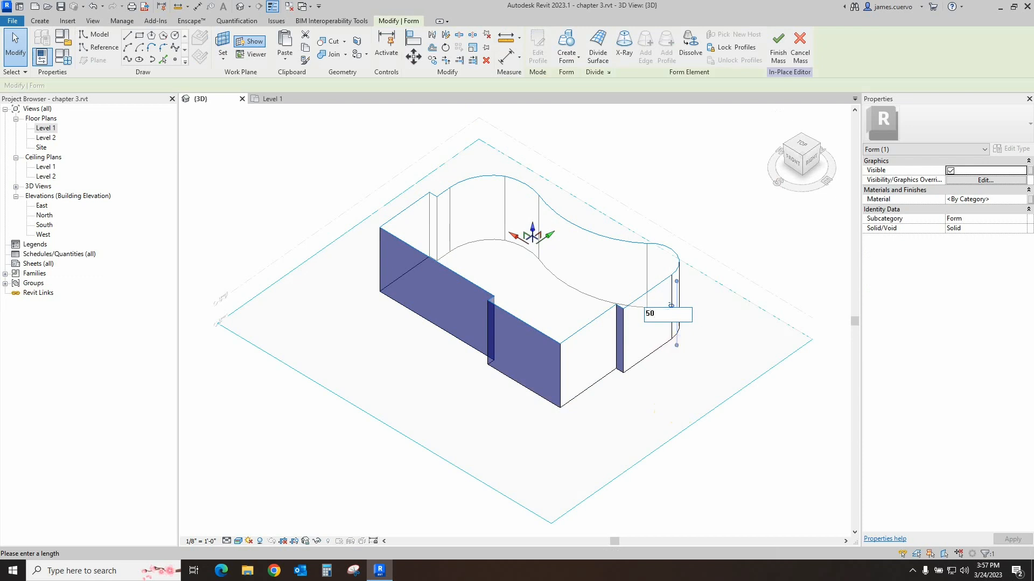
key("Return")
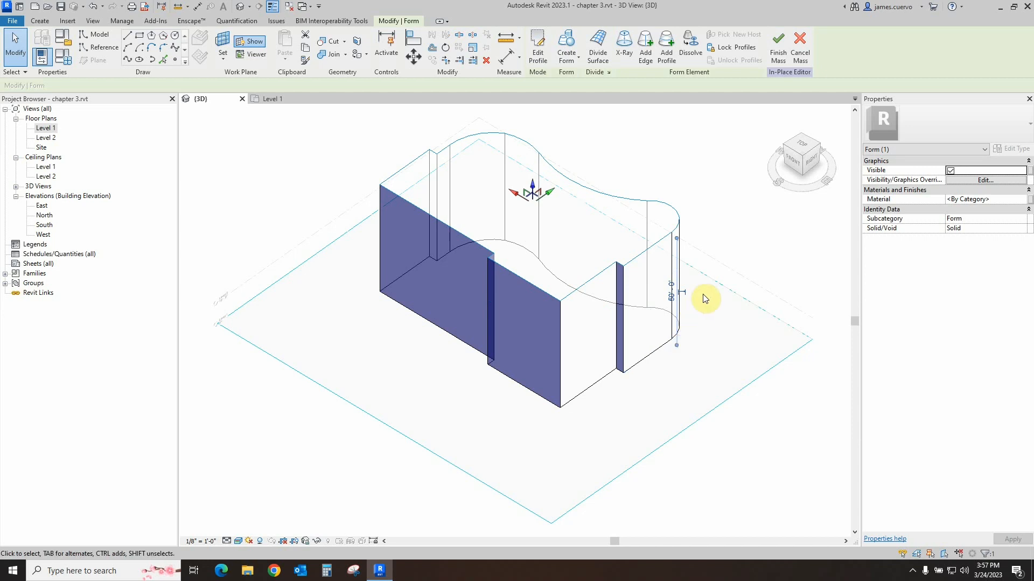
left_click(747, 238)
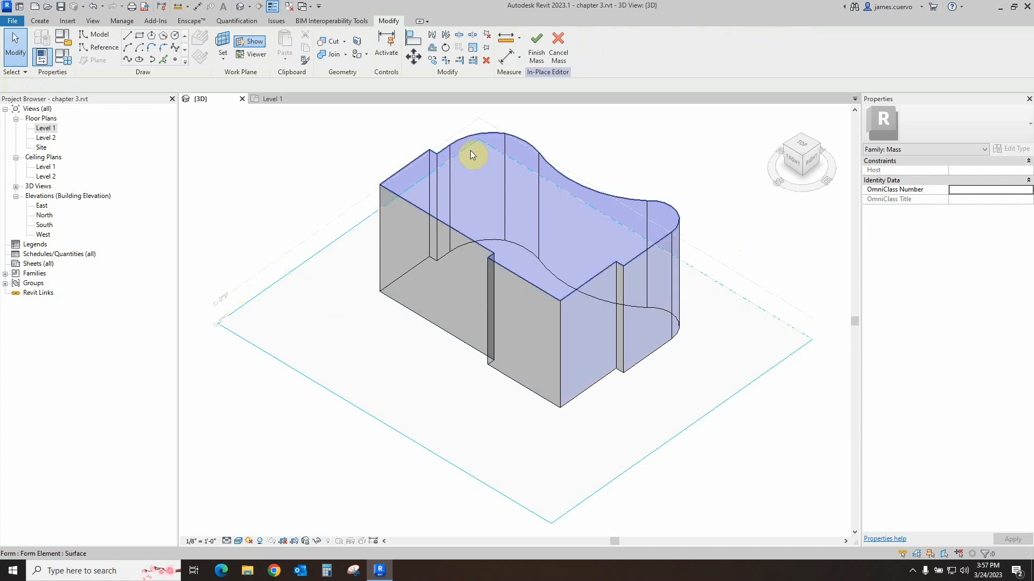
left_click(537, 60)
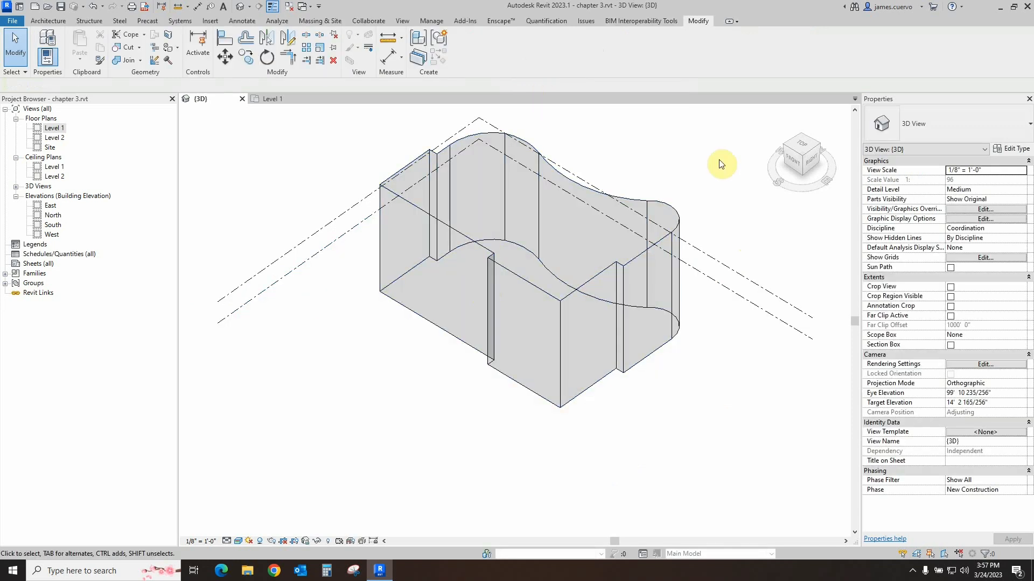
- In the North elevation, set up level placement by picking lines at a 10' offset, creating only ceiling and floor plans
double_click(51, 216)
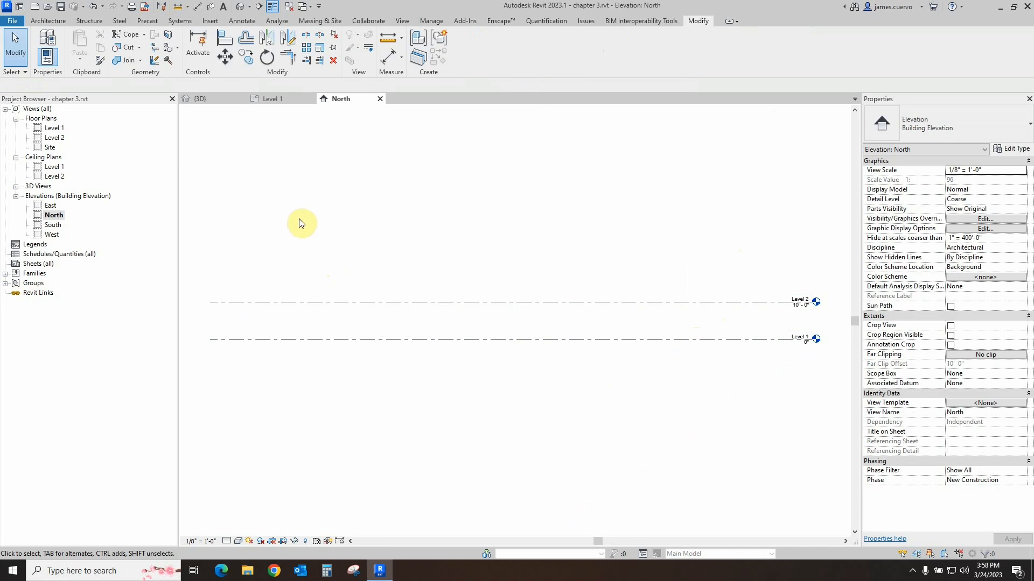
left_click(45, 22)
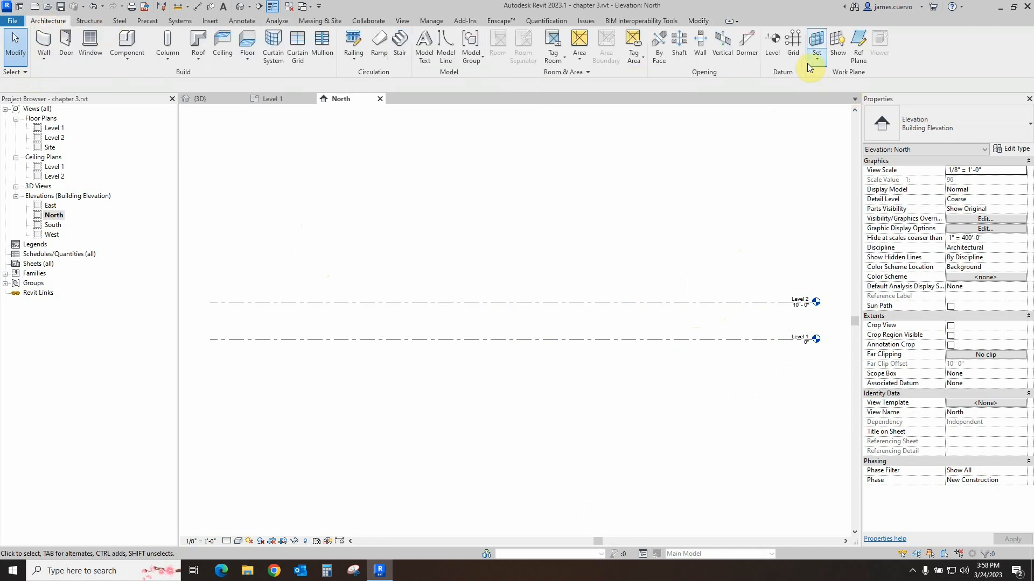
left_click(774, 46)
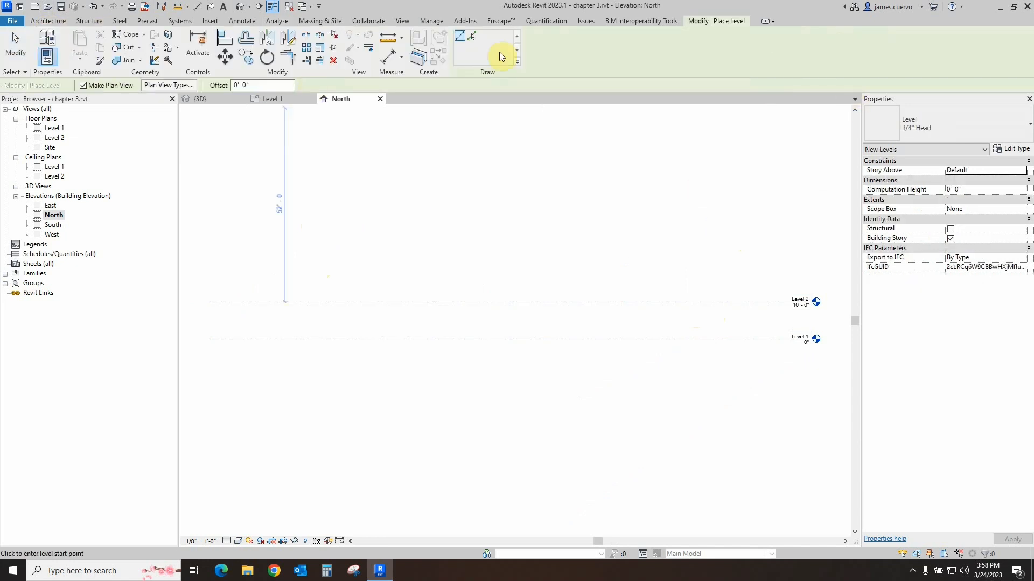
left_click(473, 37)
left_click(250, 82)
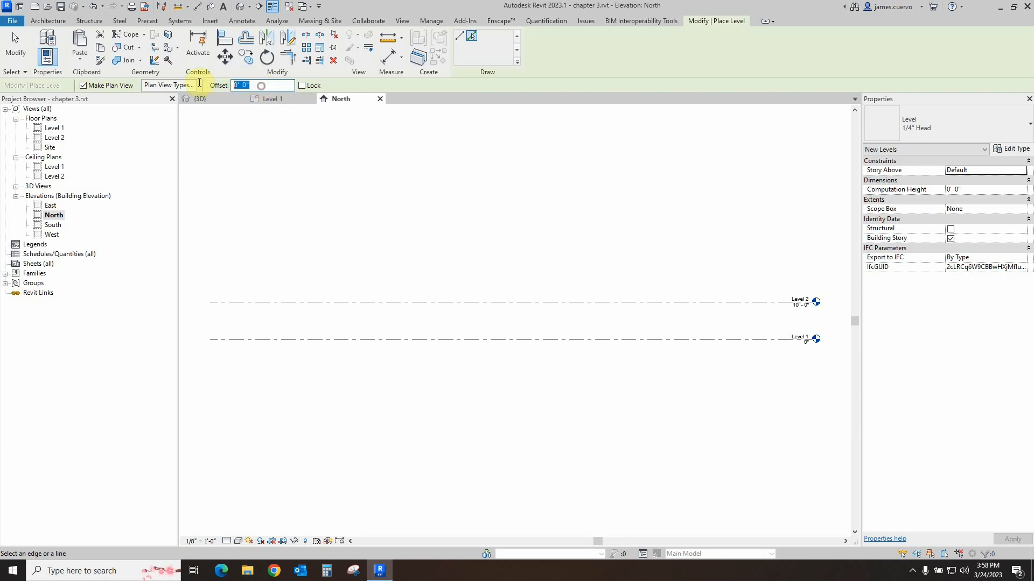
type("10")
key("Return")
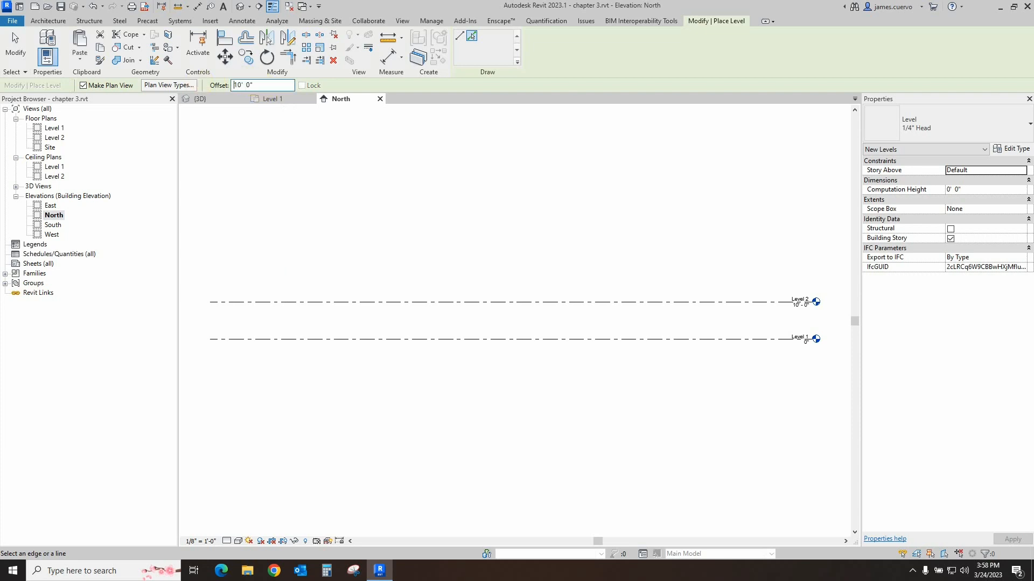
left_click(167, 84)
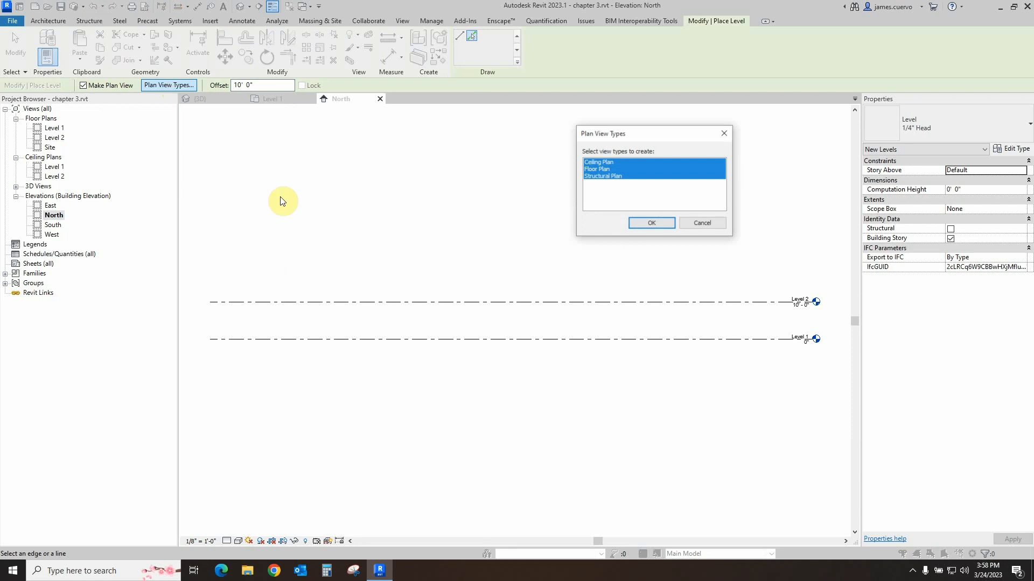
left_click(612, 176)
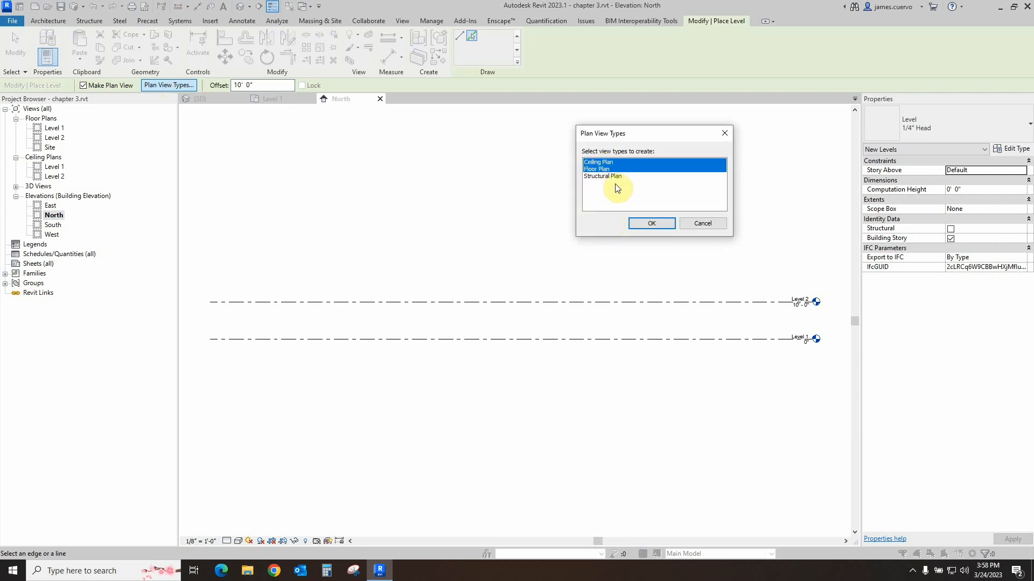
left_click(658, 229)
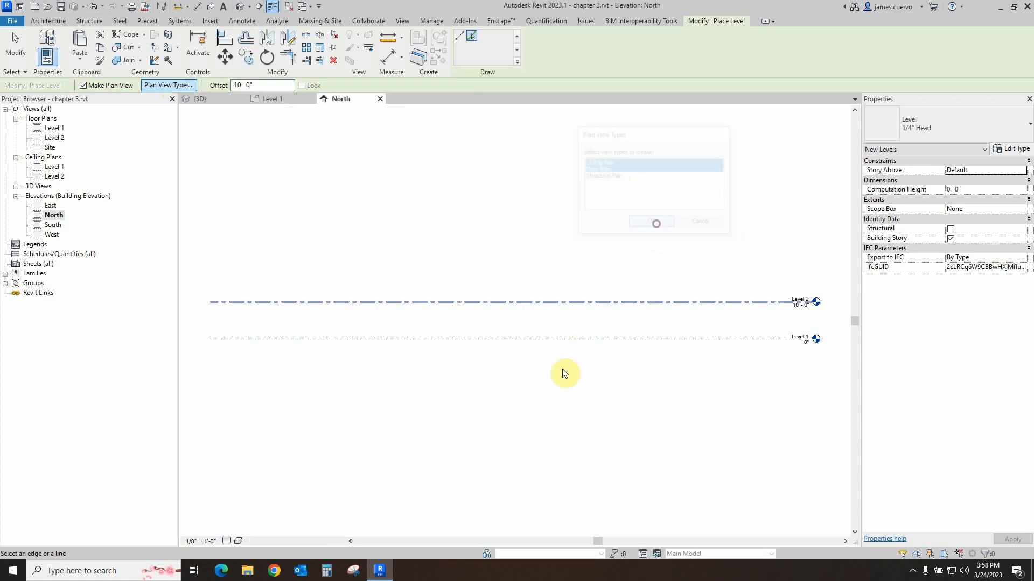
- Add four levels above Level 2, each offset 10' from the level below, up to Level 6
left_click(568, 304)
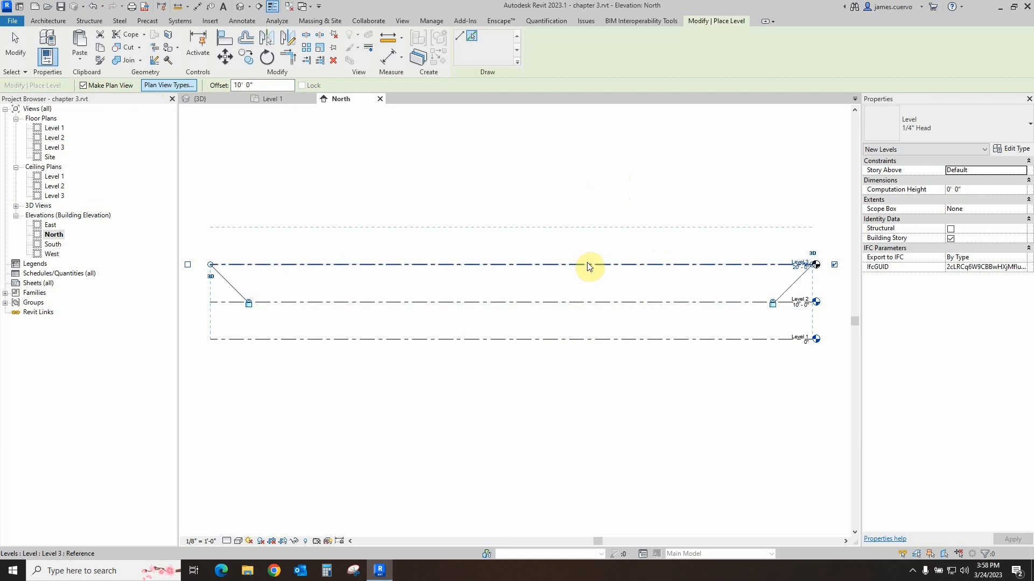
left_click(588, 266)
left_click(595, 228)
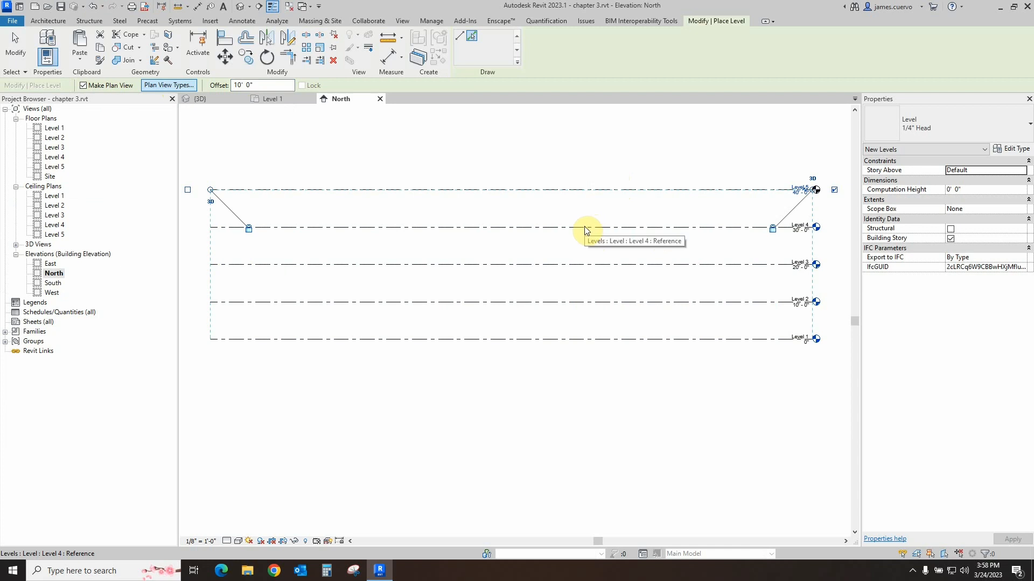
left_click(578, 190)
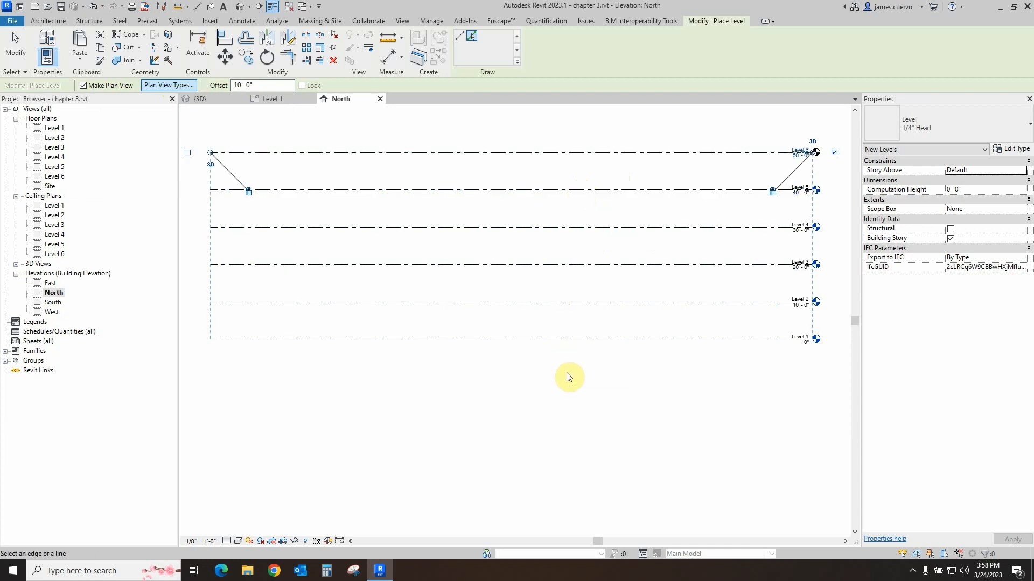
- Examine the mass against the new levels in the 3D view, from the front and at an angle
left_click(212, 99)
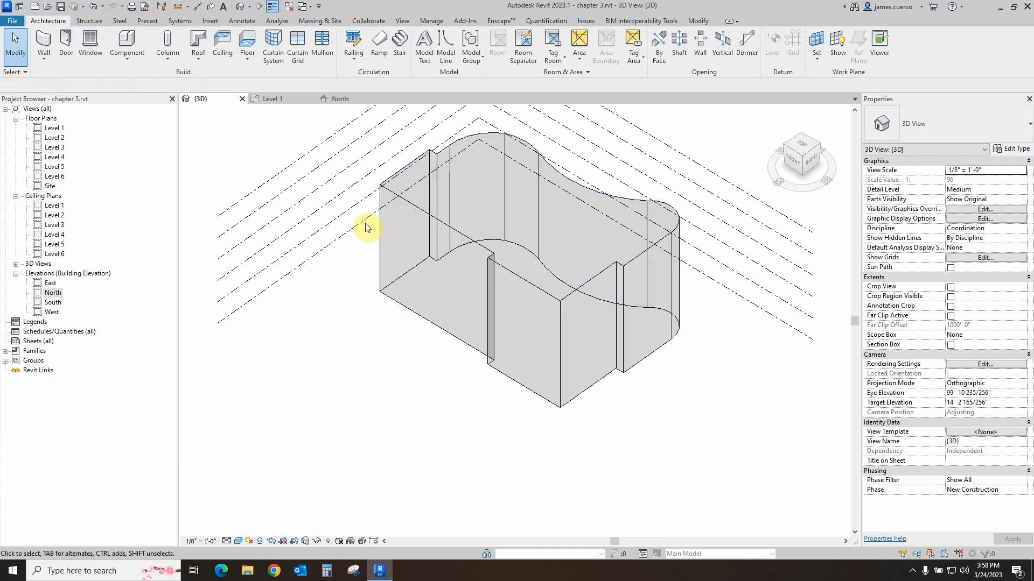
left_click(792, 157)
scroll(468, 298, "up", 2)
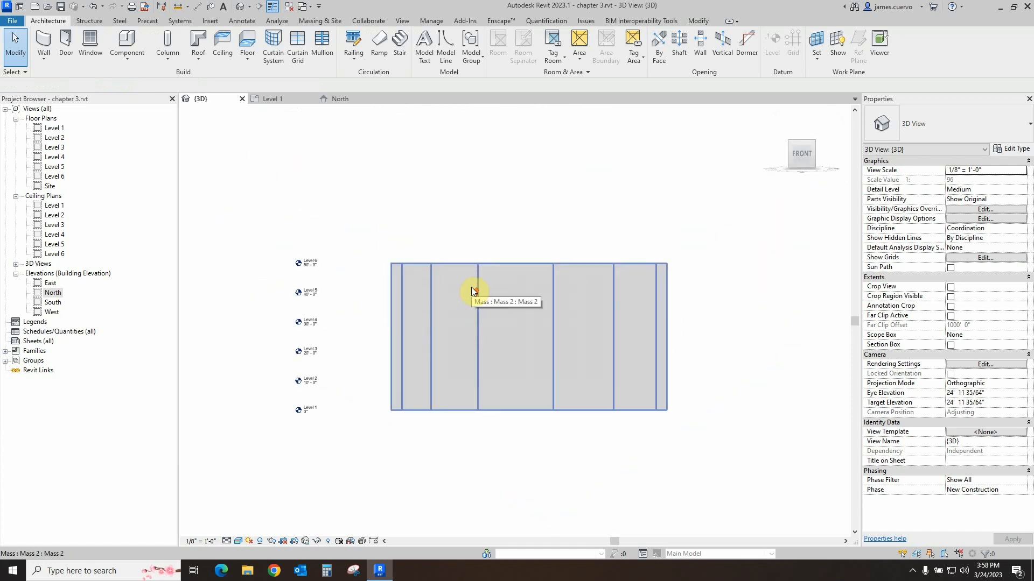
left_click_drag(804, 162, 751, 196)
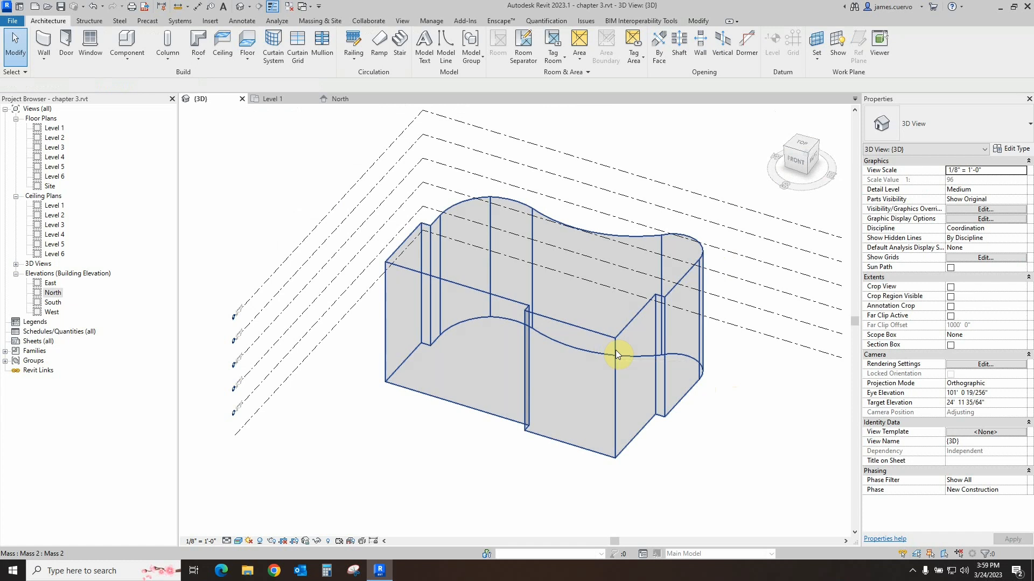
left_click(393, 321)
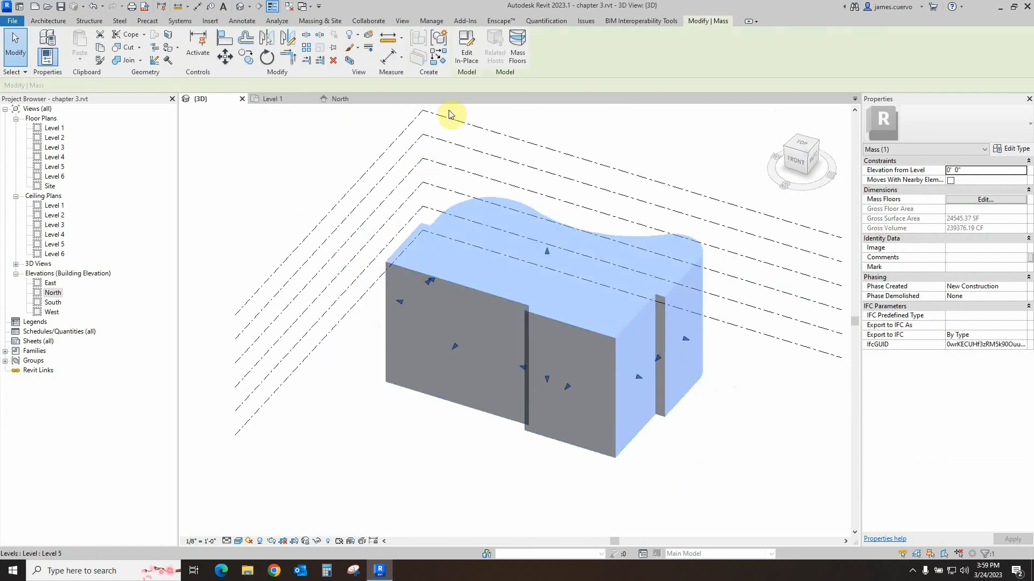
left_click(470, 61)
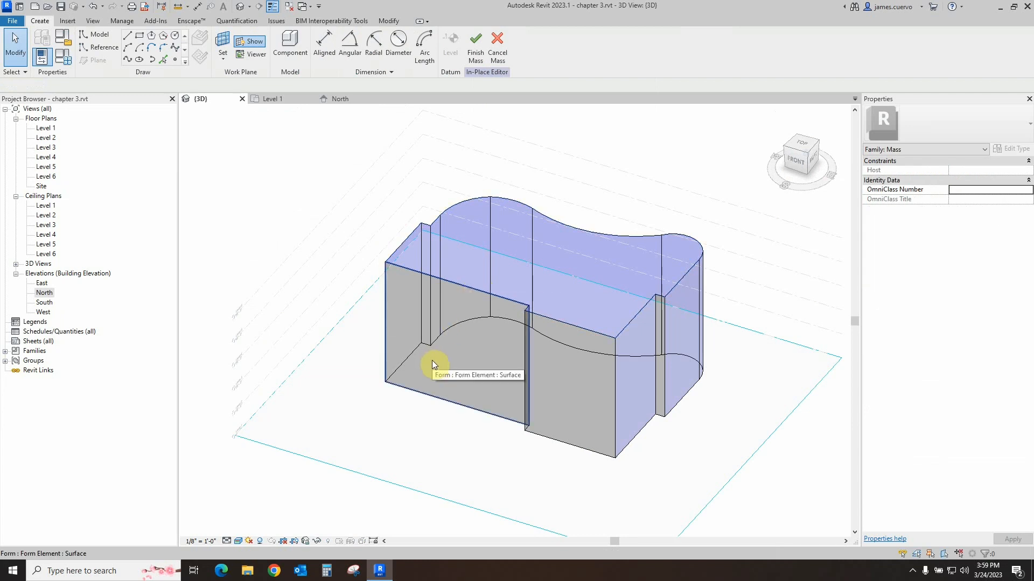
key("Tab")
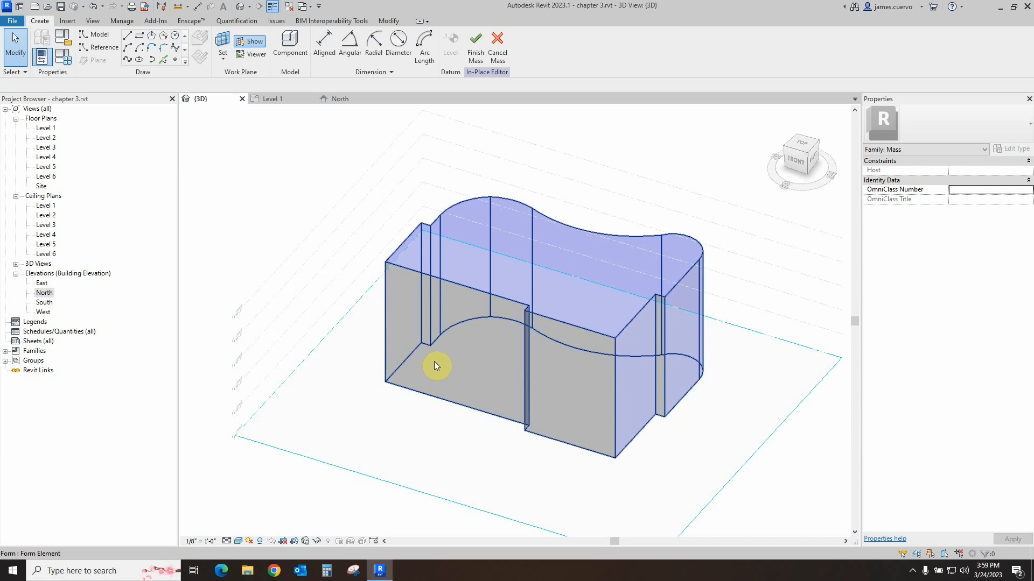
left_click(434, 360)
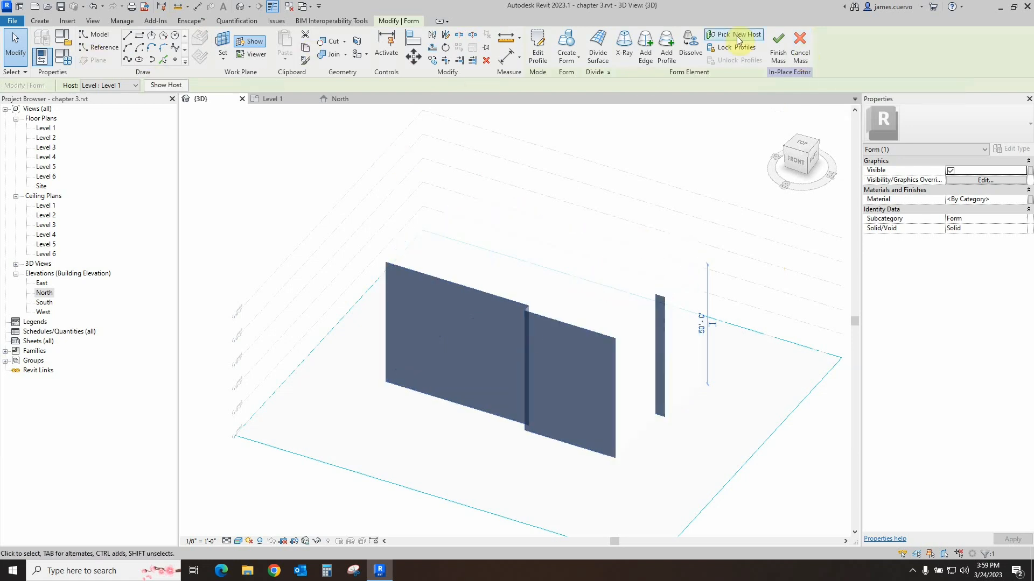
left_click(779, 53)
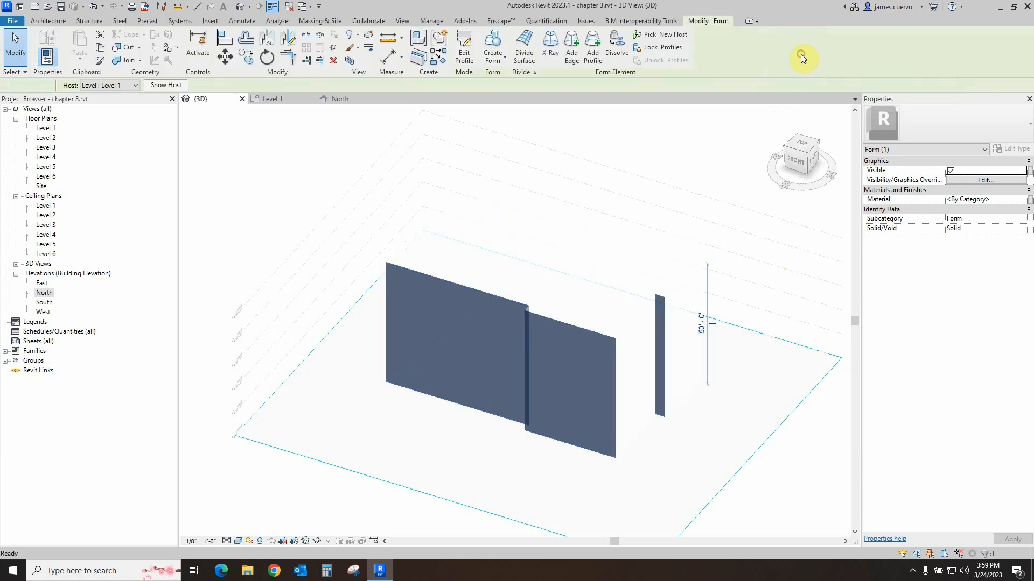
- Add mass floors to the building mass at Levels 1 through 6
left_click(599, 367)
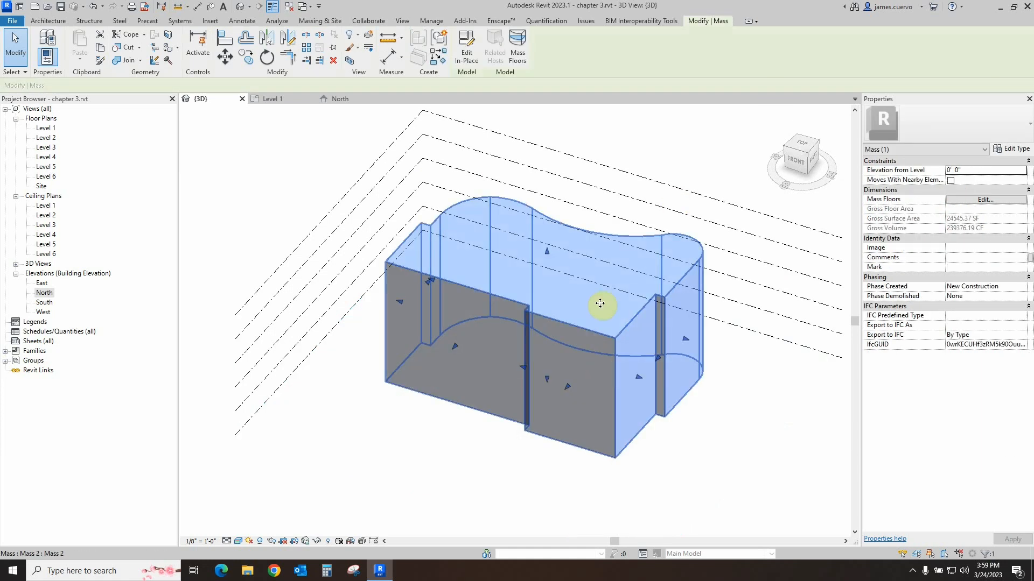
left_click(516, 55)
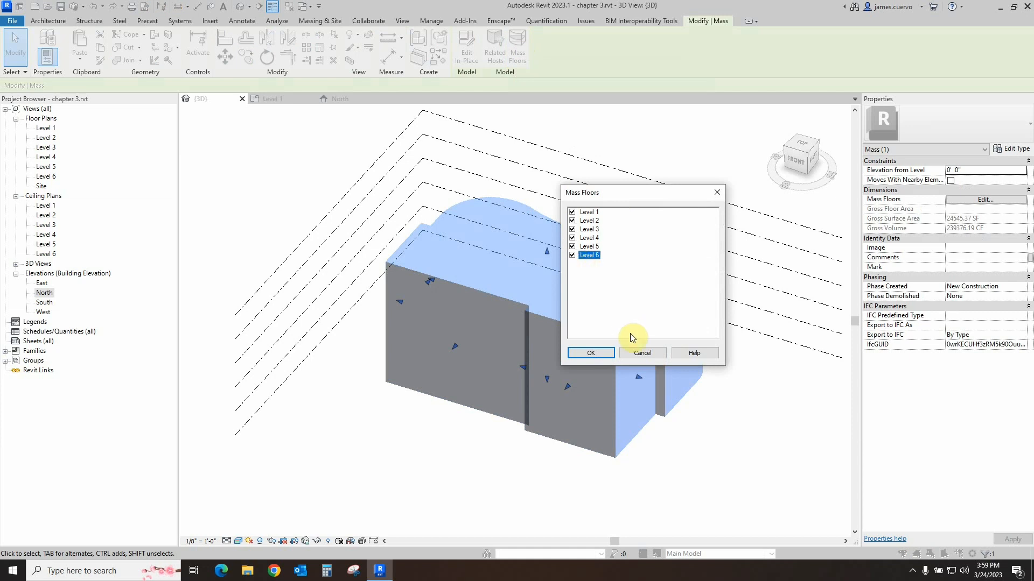
left_click(591, 354)
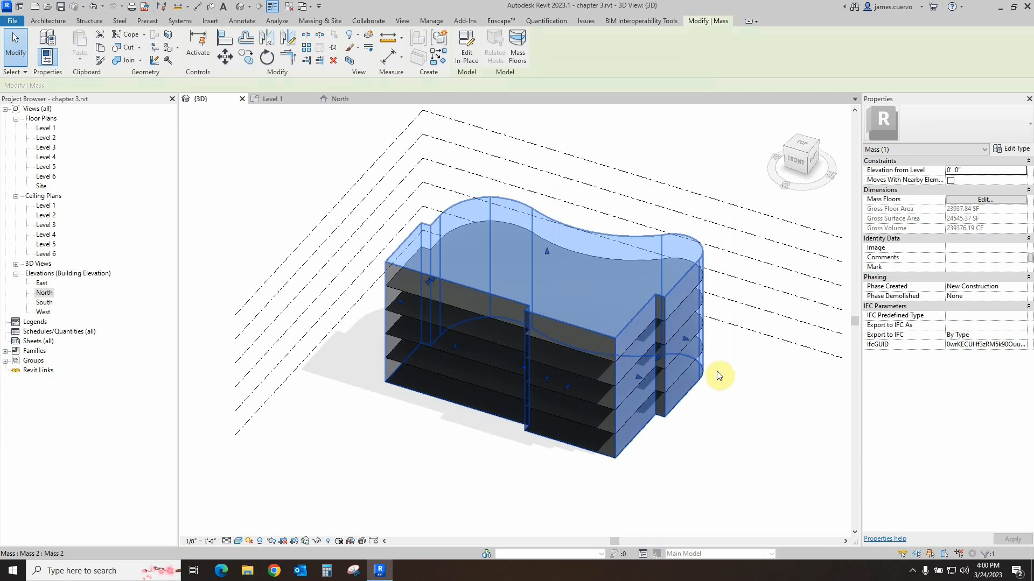
- Edit the mass in place, open its top profile sketch, inspect the concave curved edge, and discard the profile edit
mouse_move(800, 155)
left_mouse_down()
mouse_move(792, 138)
mouse_move(803, 162)
left_mouse_up()
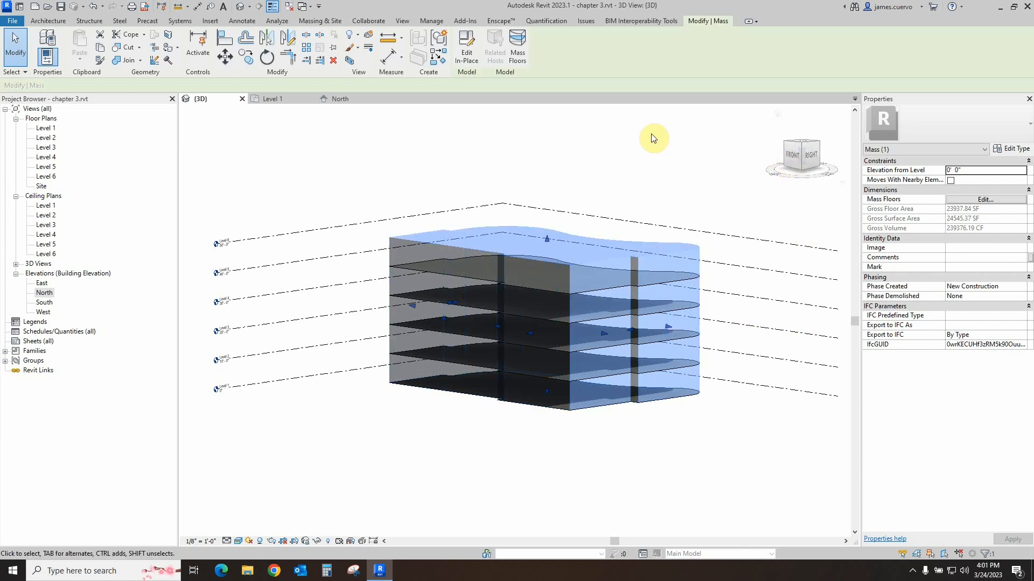
left_click(470, 58)
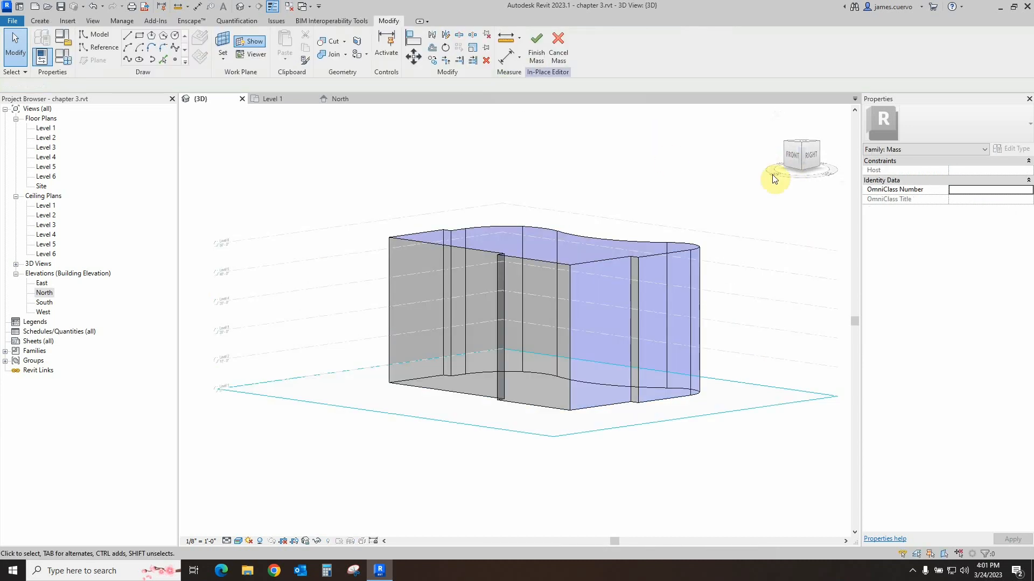
left_click_drag(794, 164, 558, 212)
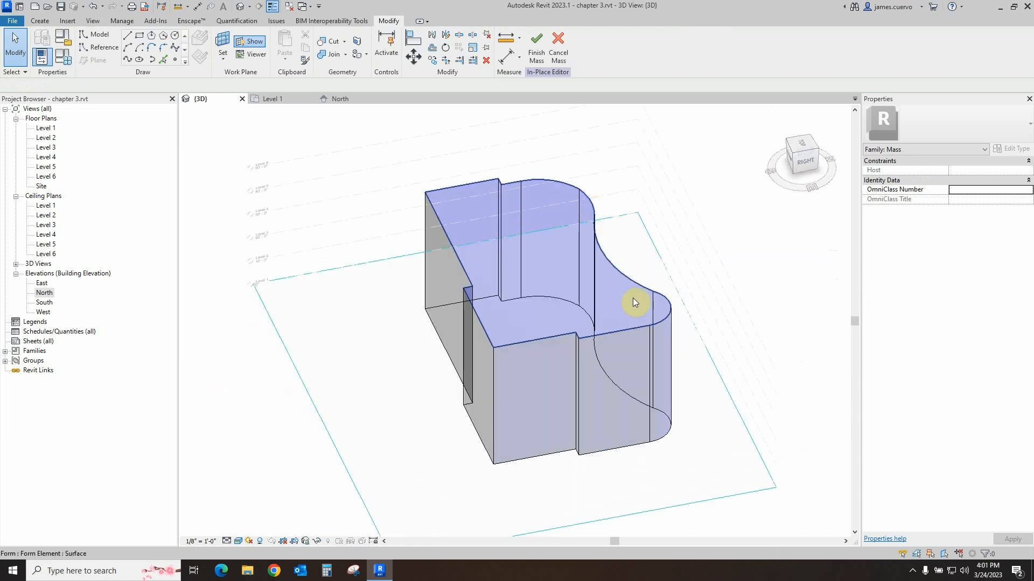
left_click(628, 280)
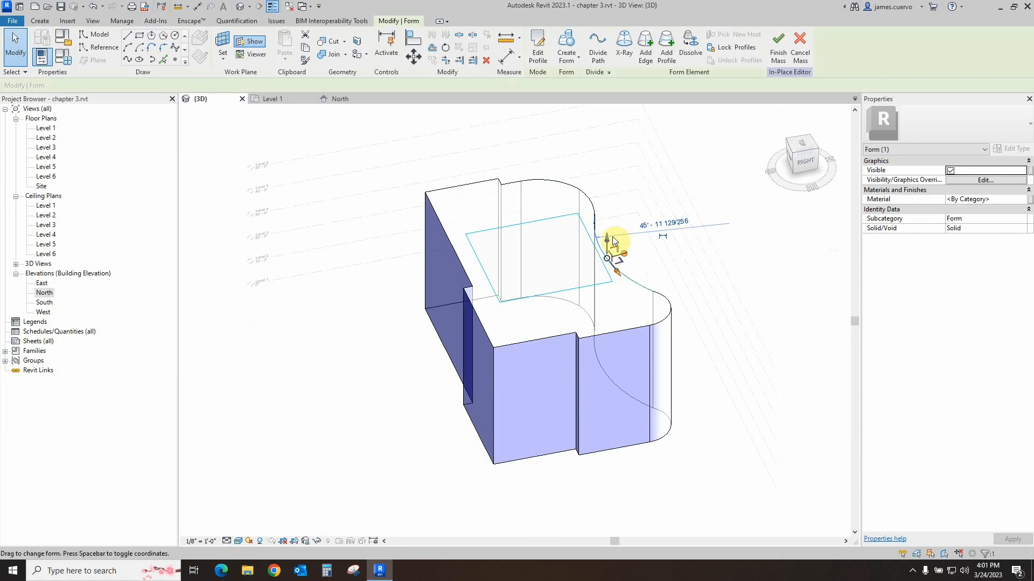
left_click(539, 58)
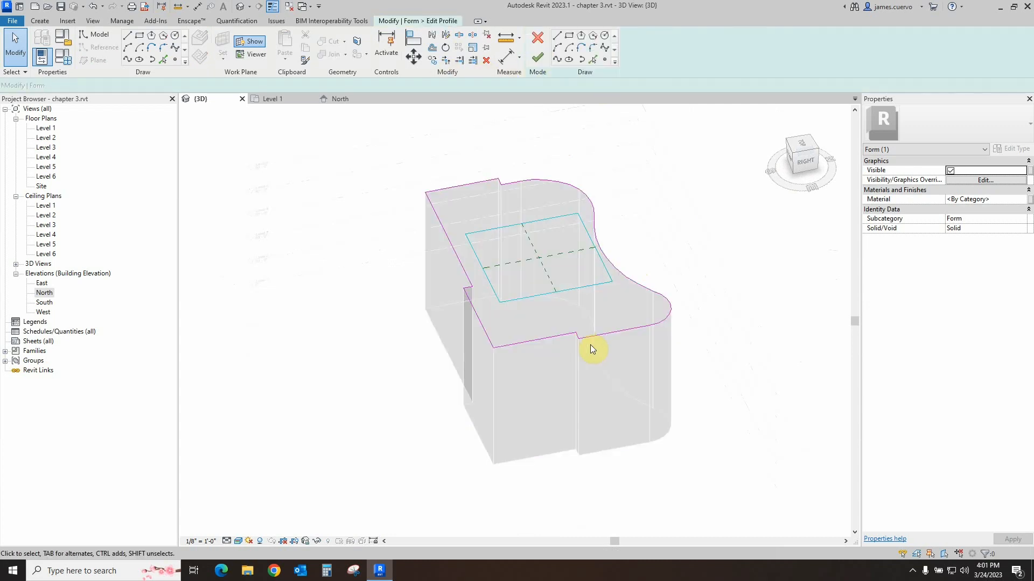
left_click(628, 285)
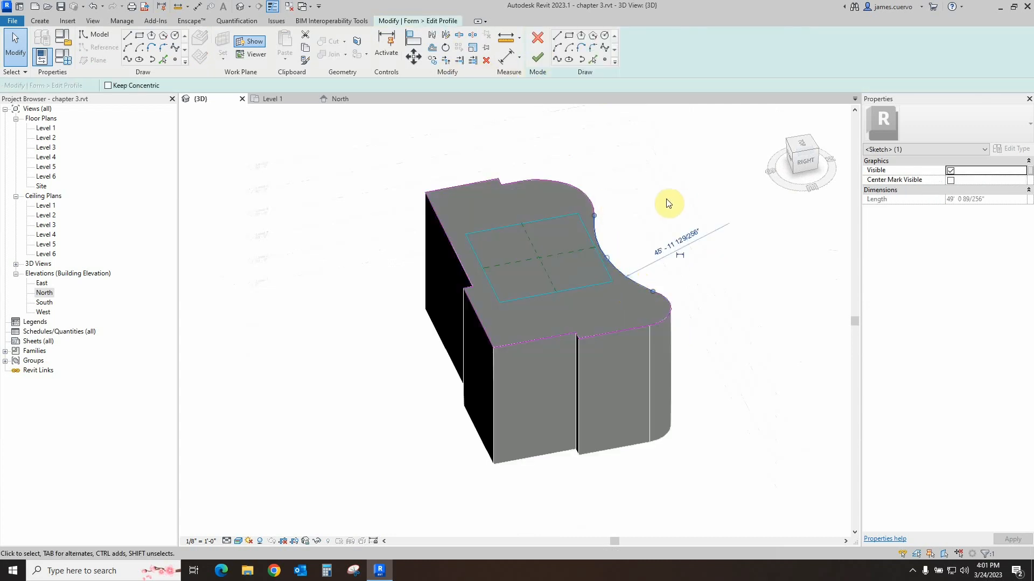
left_click(710, 352)
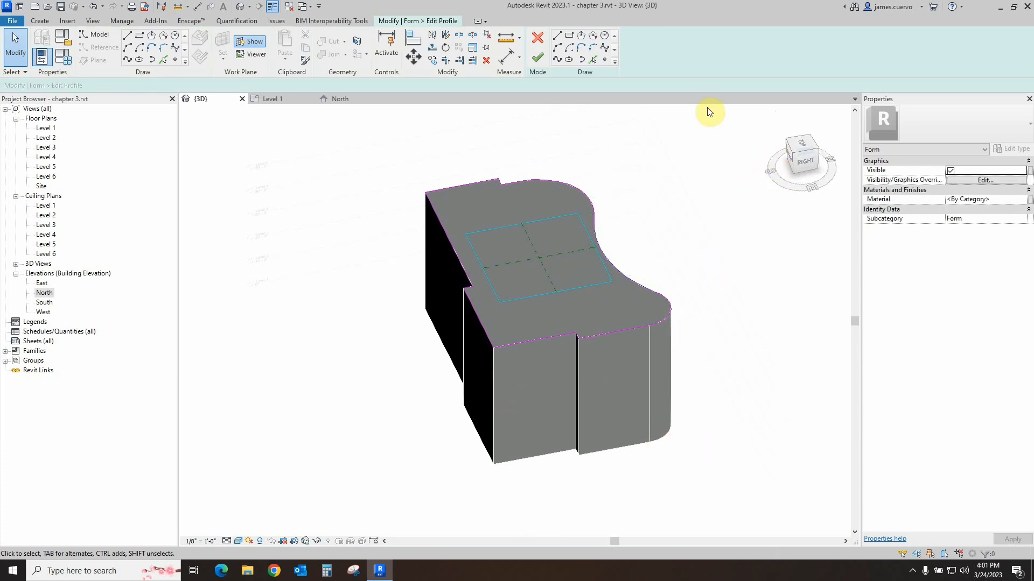
left_click(537, 57)
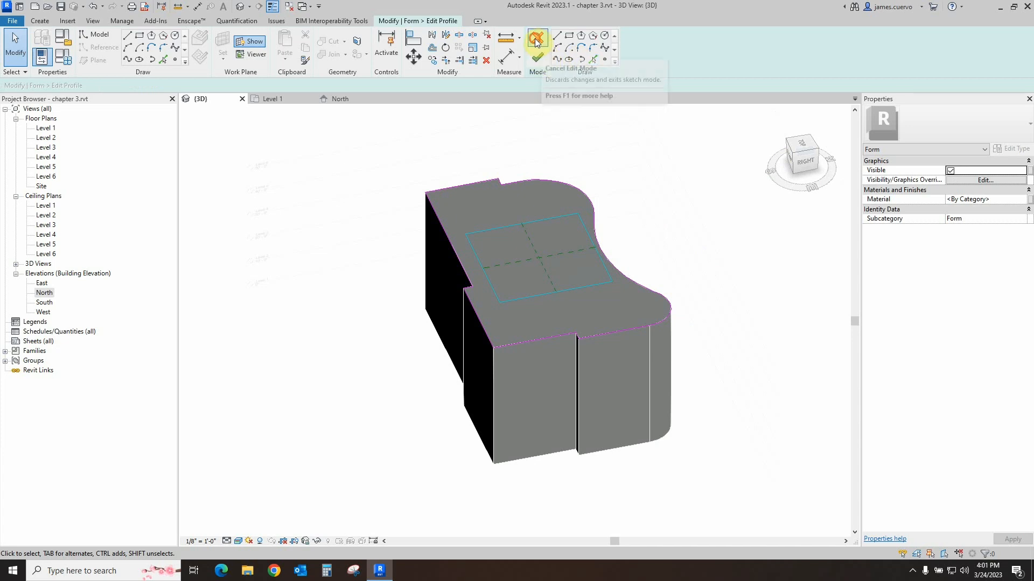
- Open the mass's base profile sketch, inspect its curved edge from another angle, discard the profile edit, and finish the mass
left_click(666, 444)
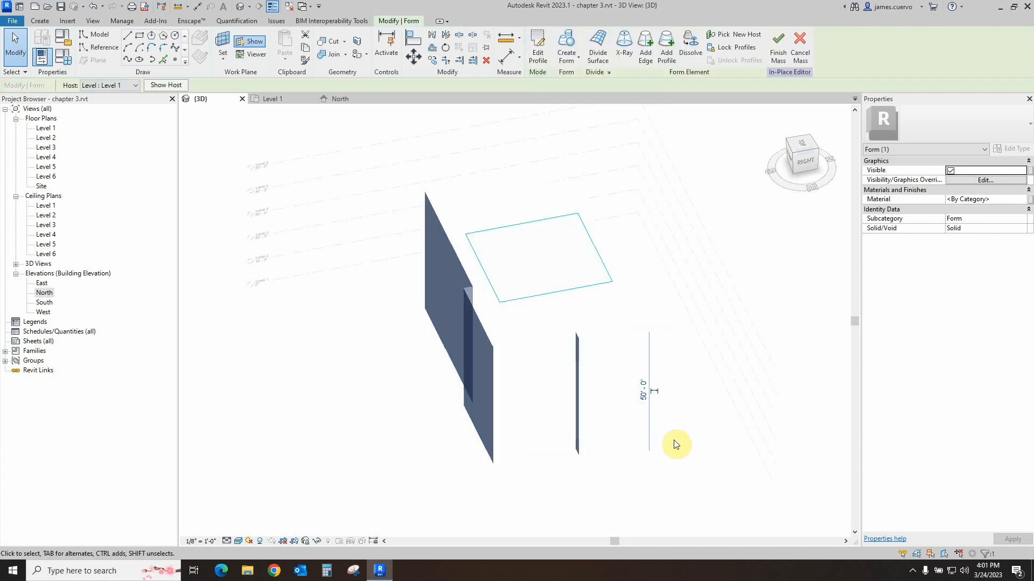
left_click(556, 49)
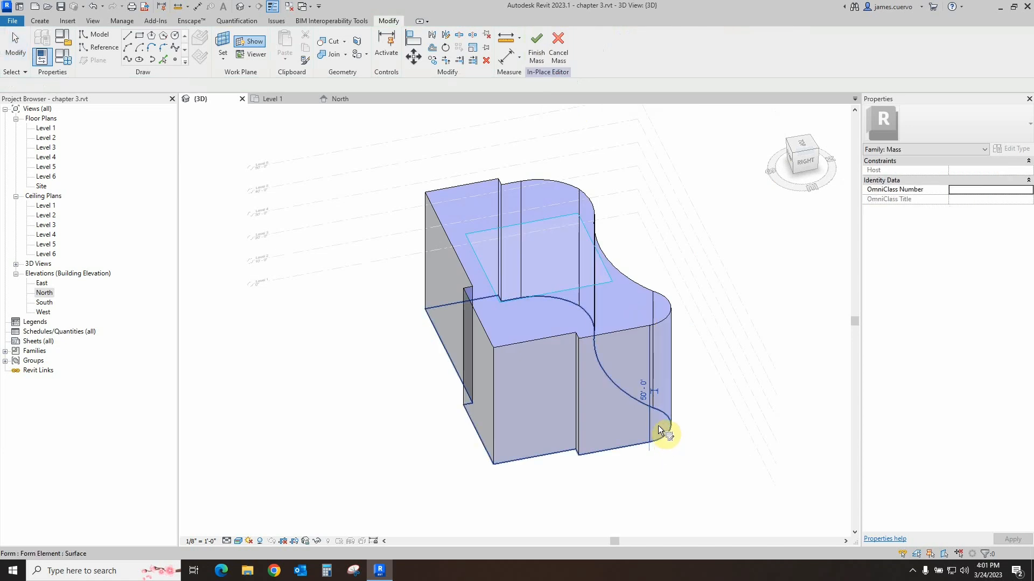
double_click(657, 428)
left_click(658, 419)
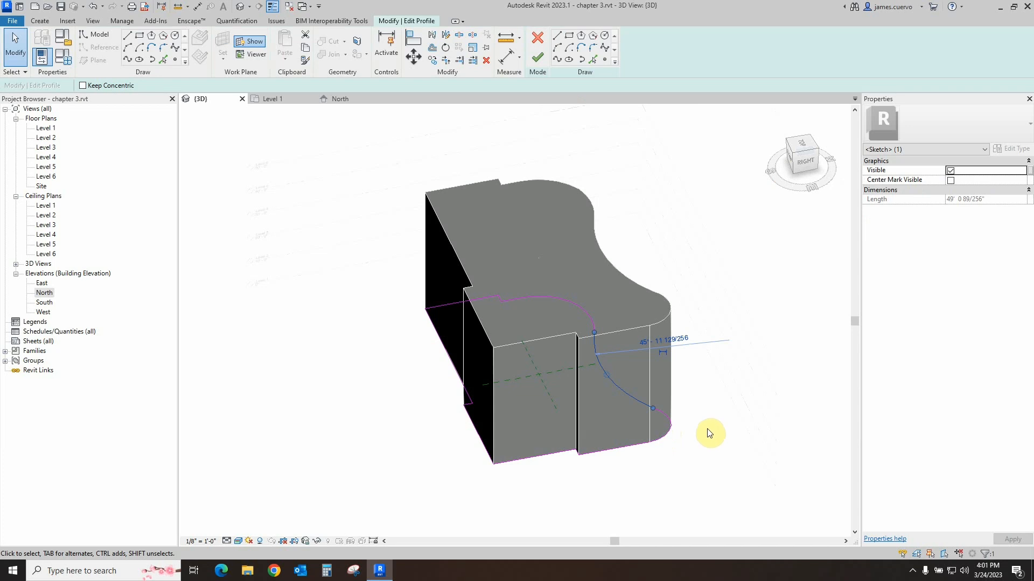
left_click(717, 419)
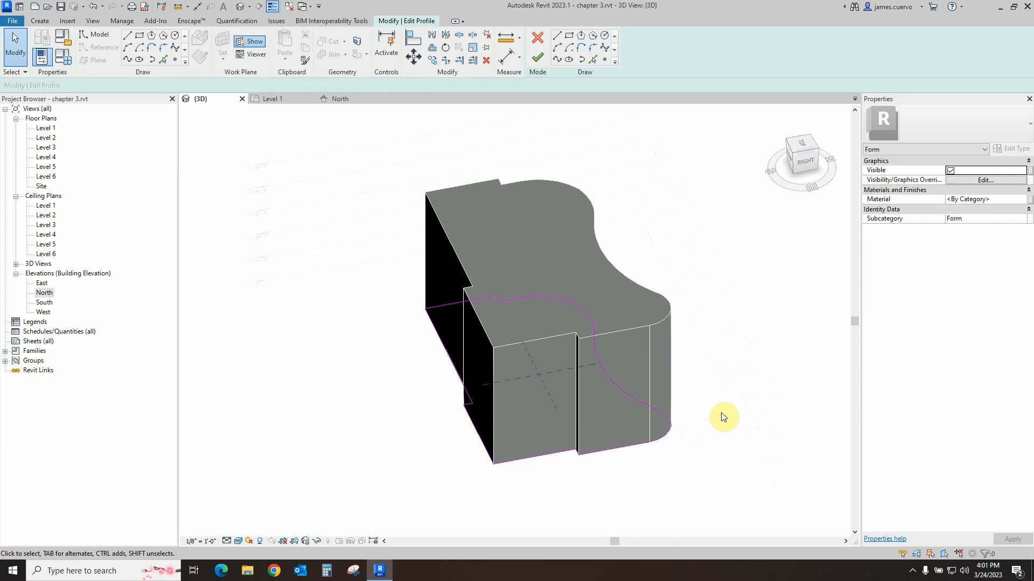
left_click(781, 160)
mouse_move(779, 156)
left_mouse_down()
mouse_move(719, 133)
mouse_move(685, 163)
mouse_move(704, 179)
mouse_move(754, 185)
left_mouse_up()
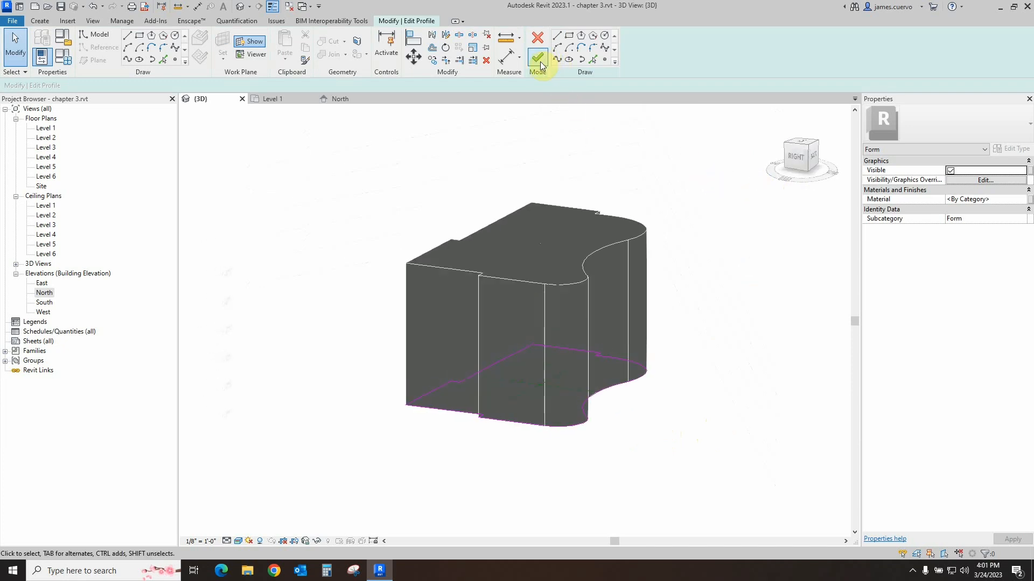
left_click(537, 40)
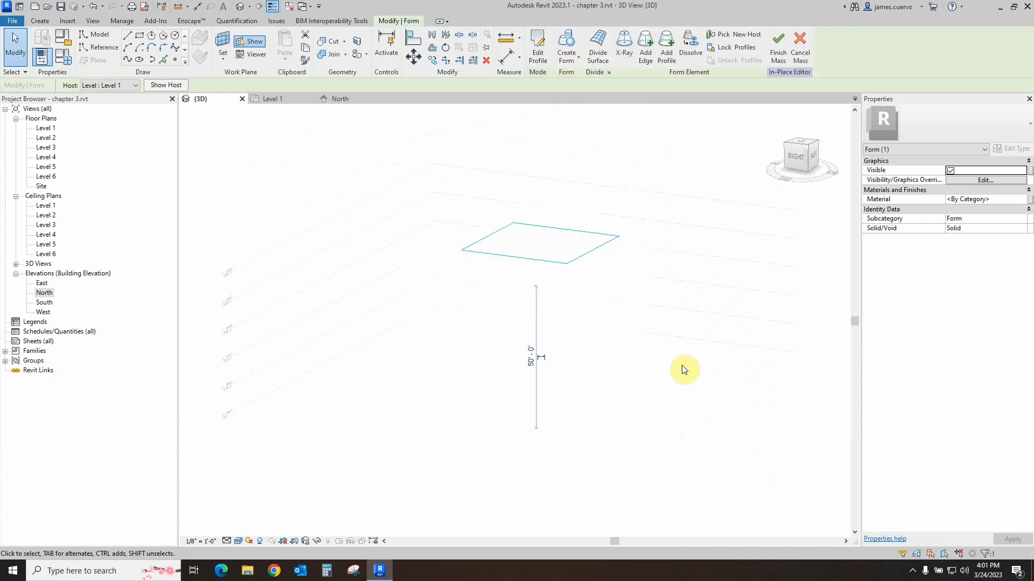
left_click(778, 46)
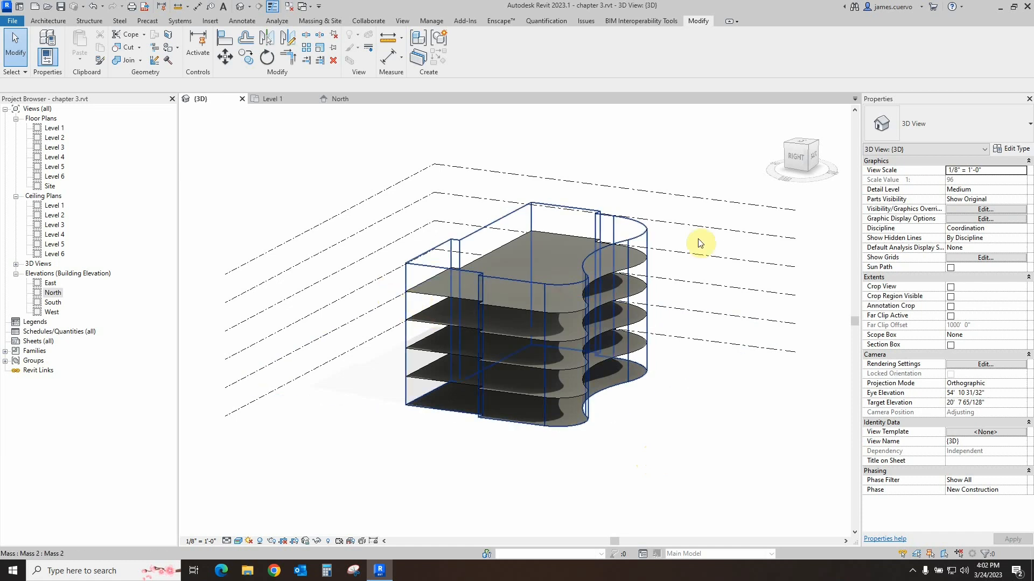
- Show the 3D view from the top in Hidden Line style with shadows turned off
mouse_move(809, 173)
left_mouse_down()
mouse_move(835, 184)
mouse_move(300, 231)
mouse_move(341, 229)
left_mouse_up()
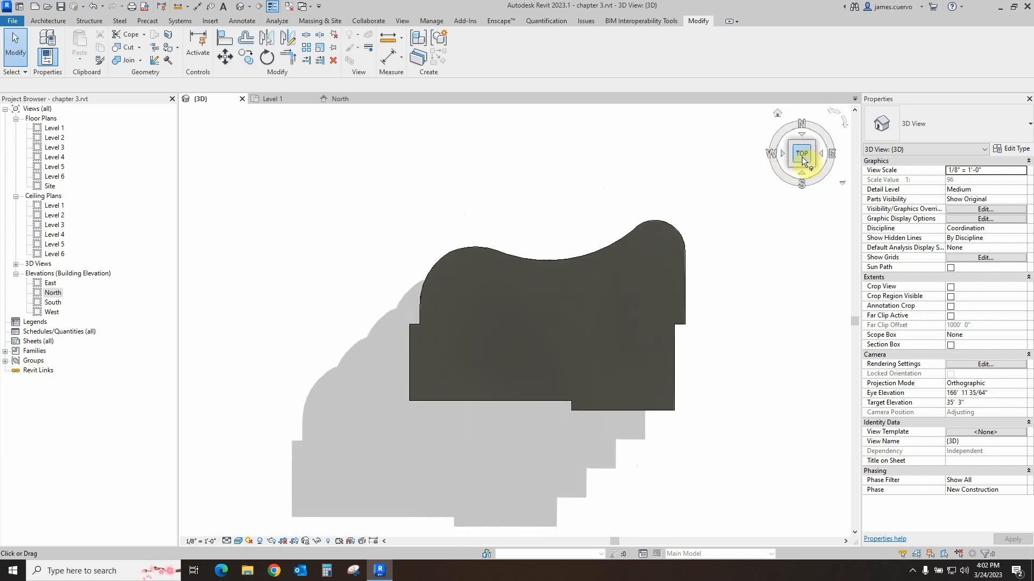
left_click(802, 156)
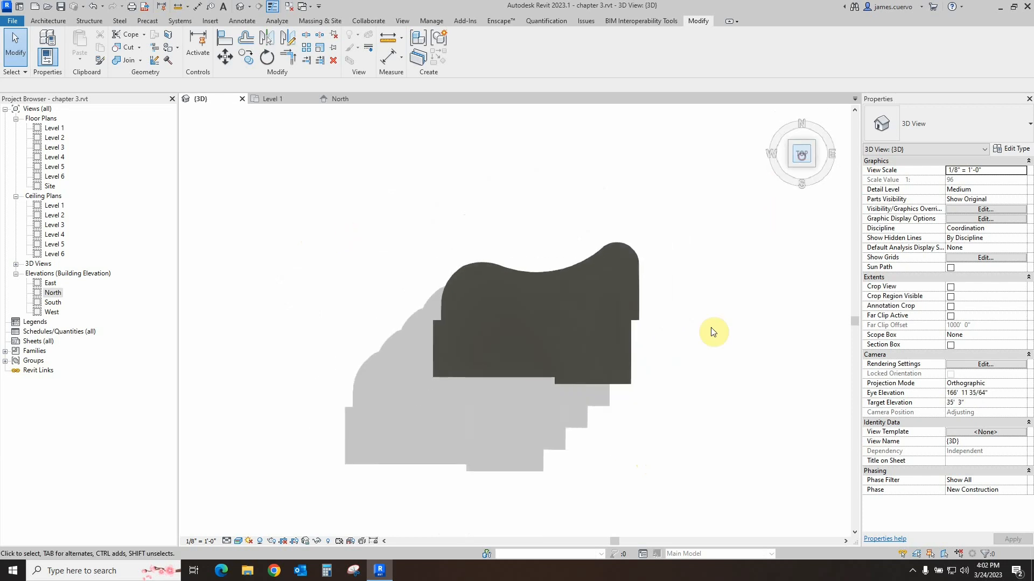
left_click(239, 541)
left_click(259, 495)
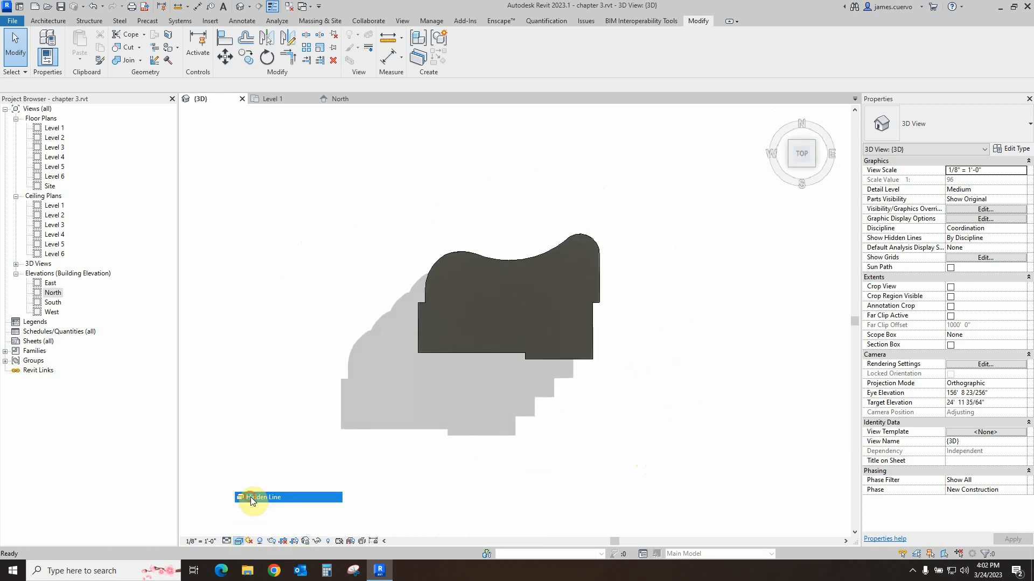
left_click(260, 541)
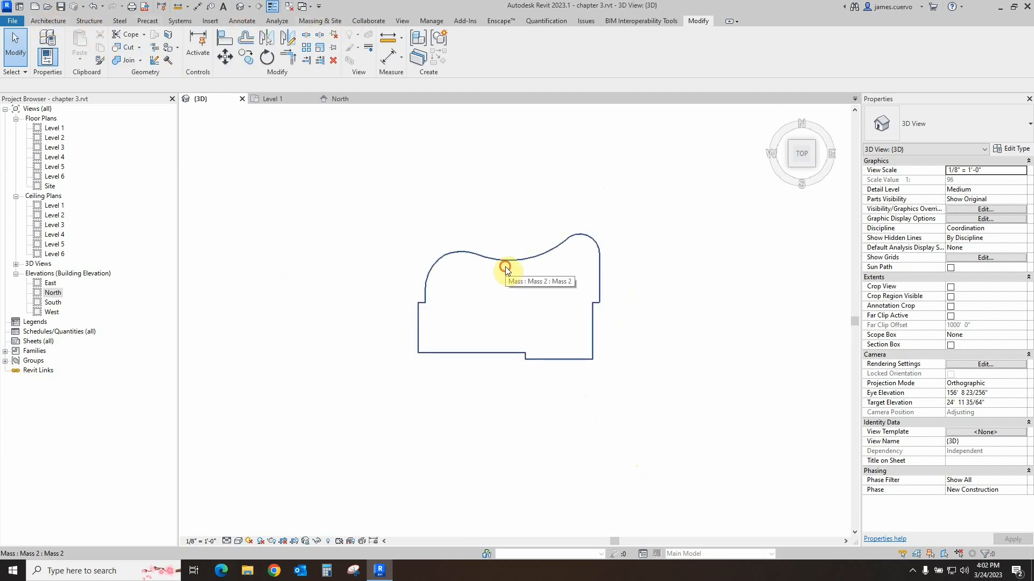
- Edit the mass in place and draw a rectangle about 22' by 16' overlapping its southeast corner
left_click(506, 270)
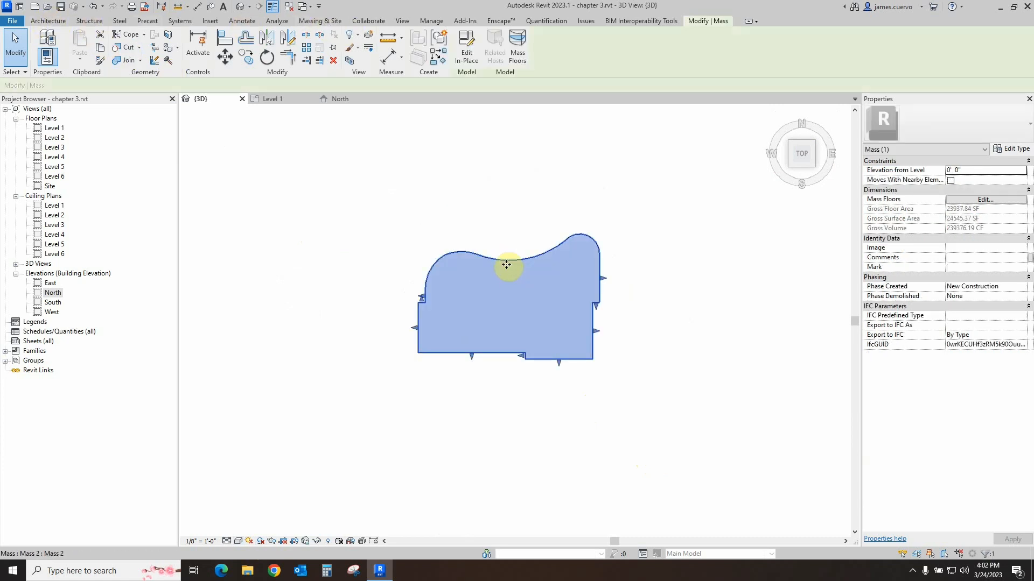
left_click(467, 56)
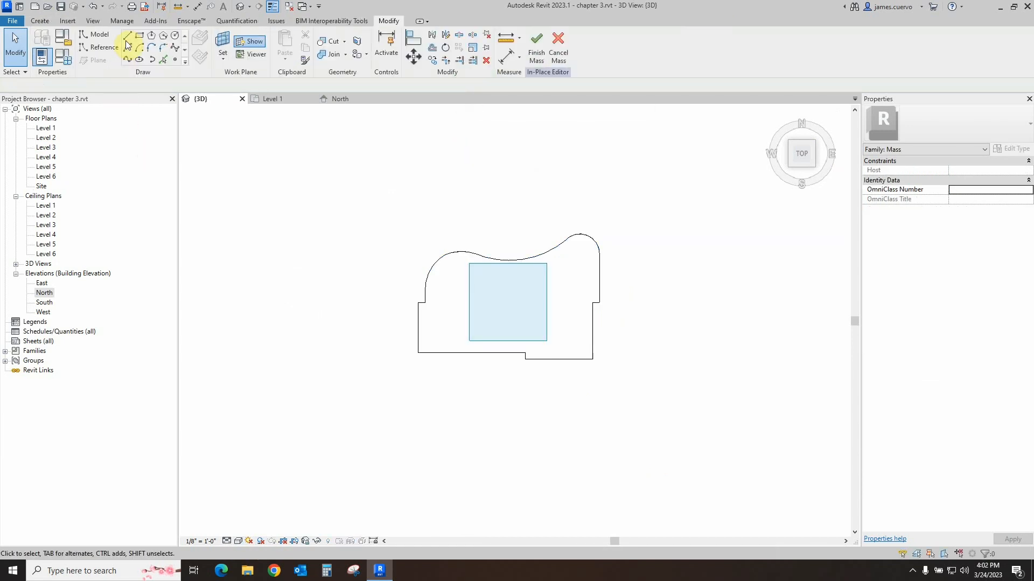
left_click(139, 37)
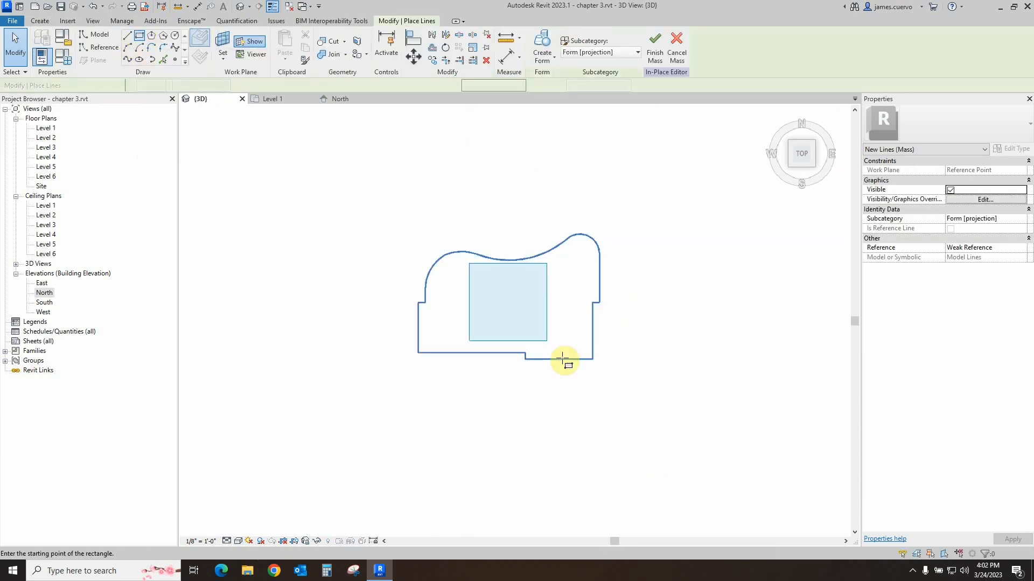
left_click(557, 380)
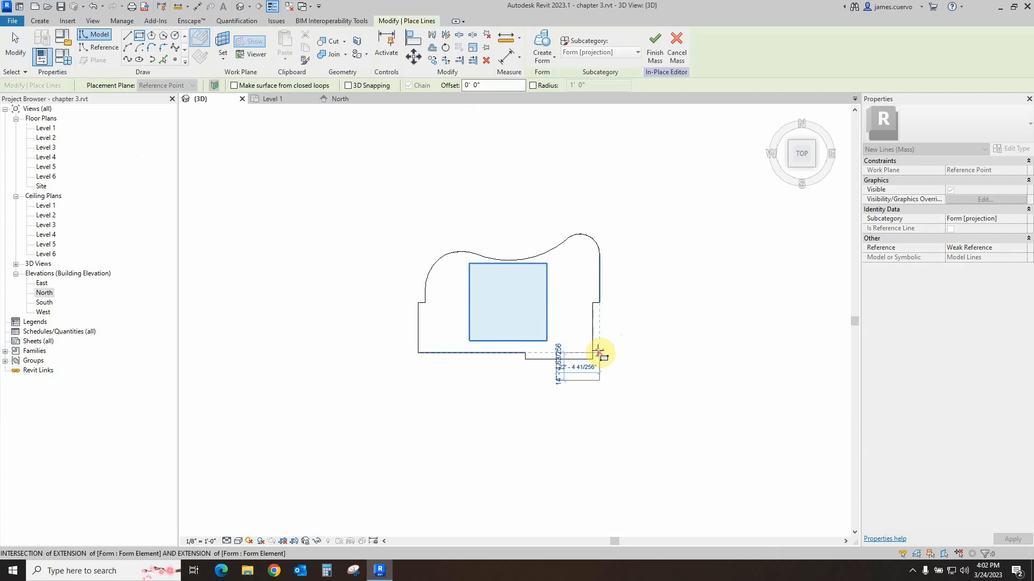
left_click(599, 350)
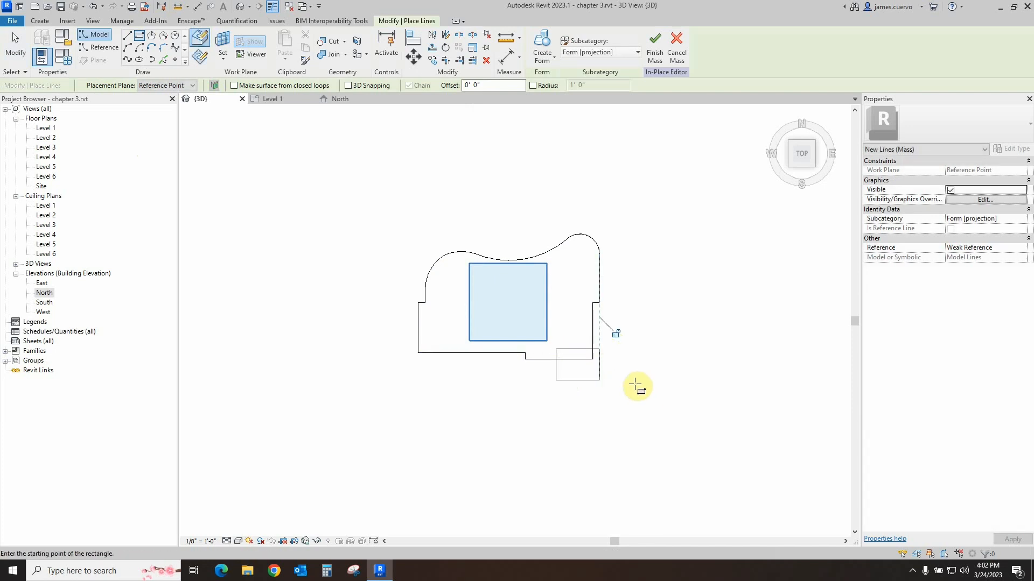
- Draw a second rectangle, about 13'-6" by 29'-6", overlapping the first and the mass's east edge
scroll(614, 373, "up", 5)
scroll(604, 364, "up", 1)
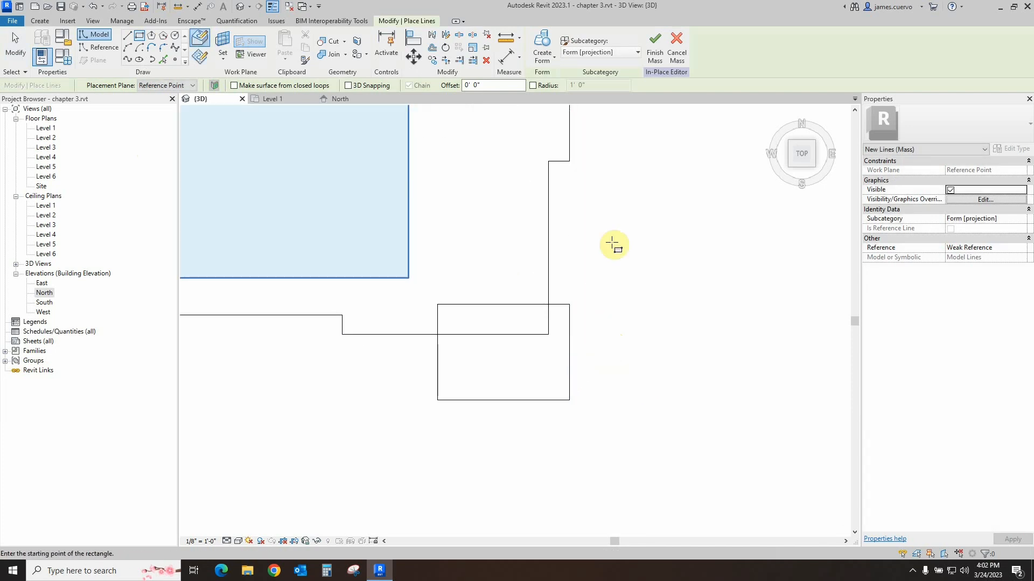
left_click(596, 196)
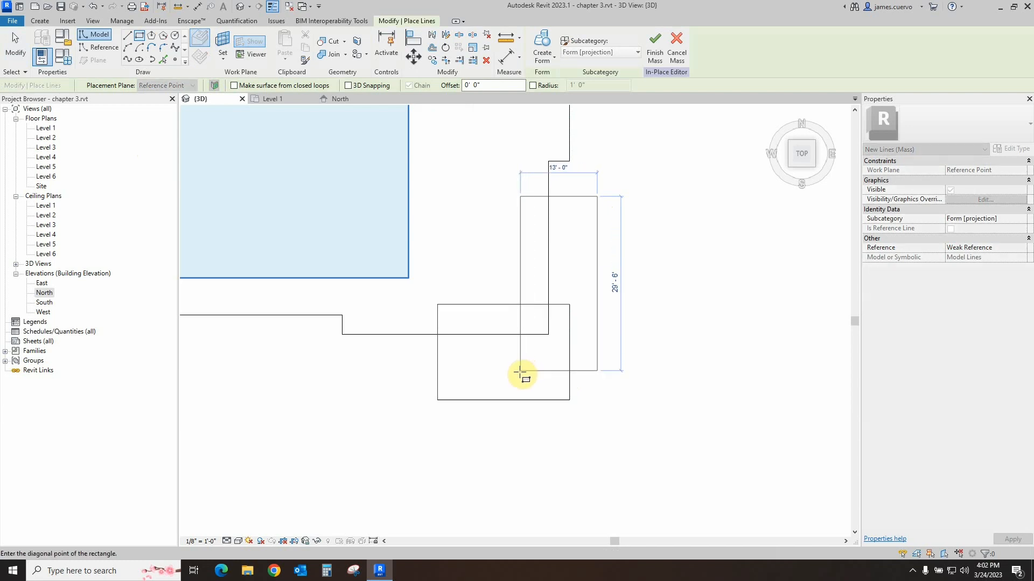
left_click(518, 371)
key("Escape")
key("Escape")
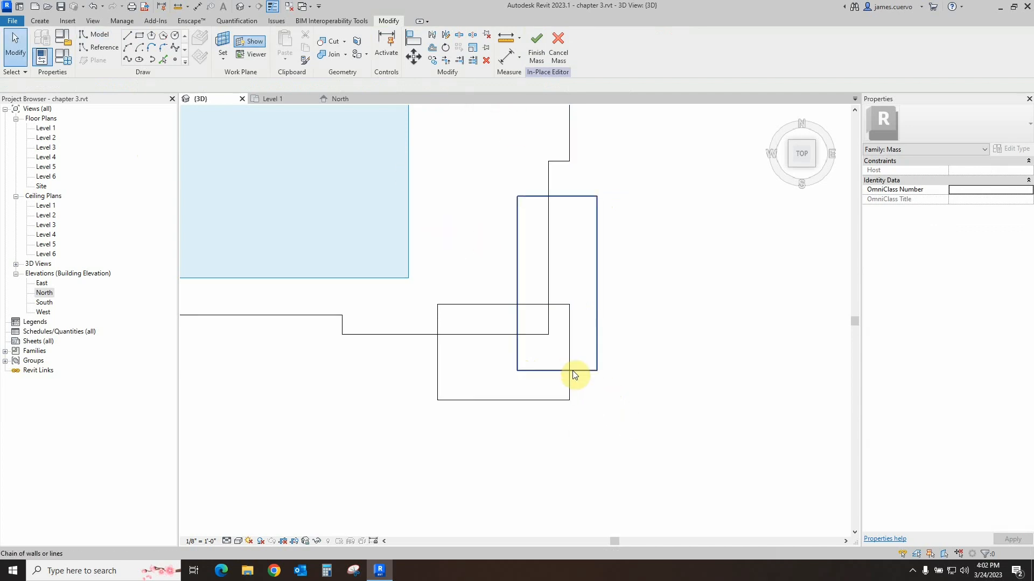
- Delete the south line of the tall rectangle and the east line of the wide rectangle
left_click(554, 373)
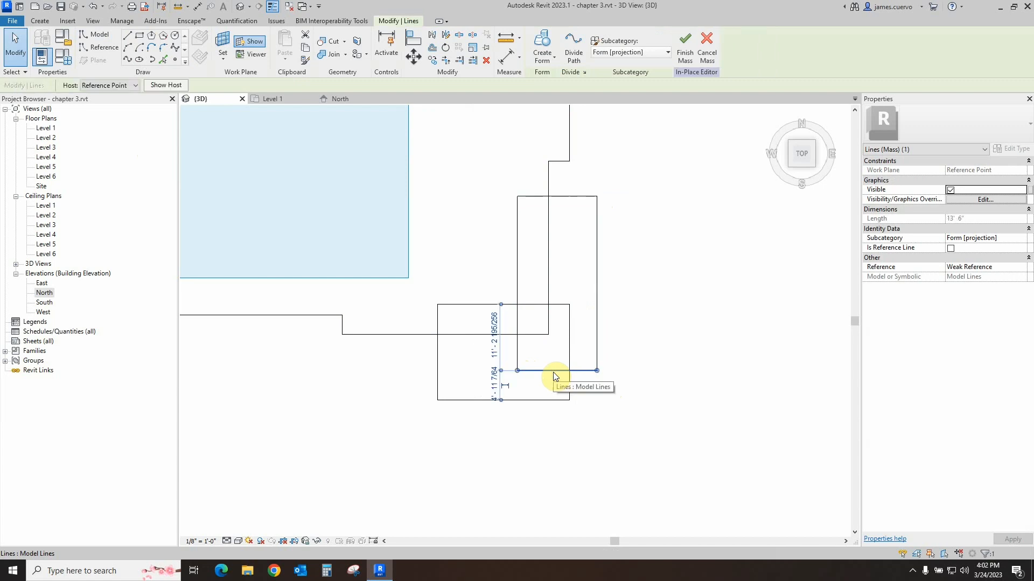
key("Delete")
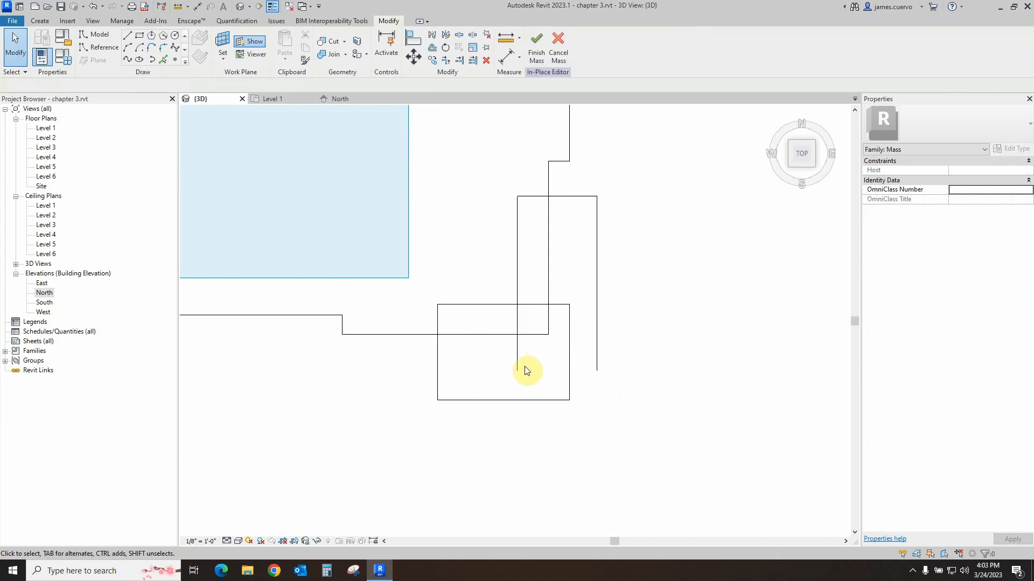
left_click(570, 370)
left_click(569, 368)
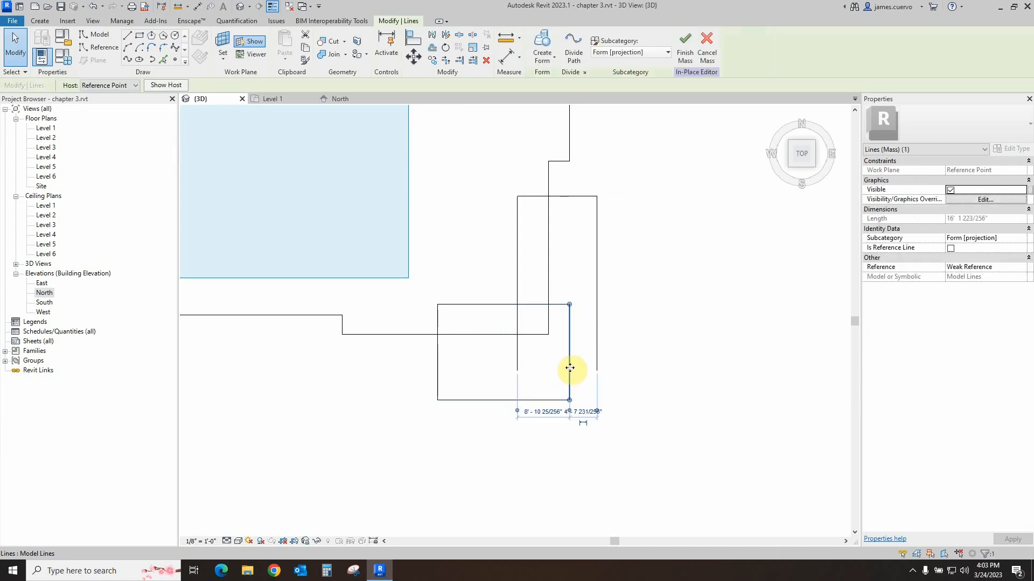
key("Delete")
left_click(547, 322)
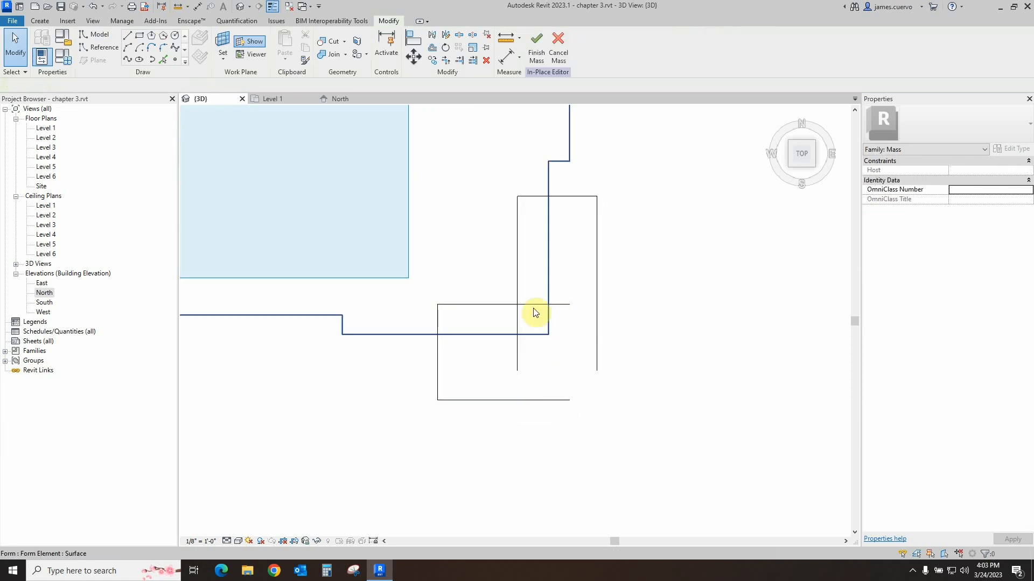
- Trim and extend the remaining lines to corners to form one closed L-shaped outline, and select the whole outline
left_click(445, 60)
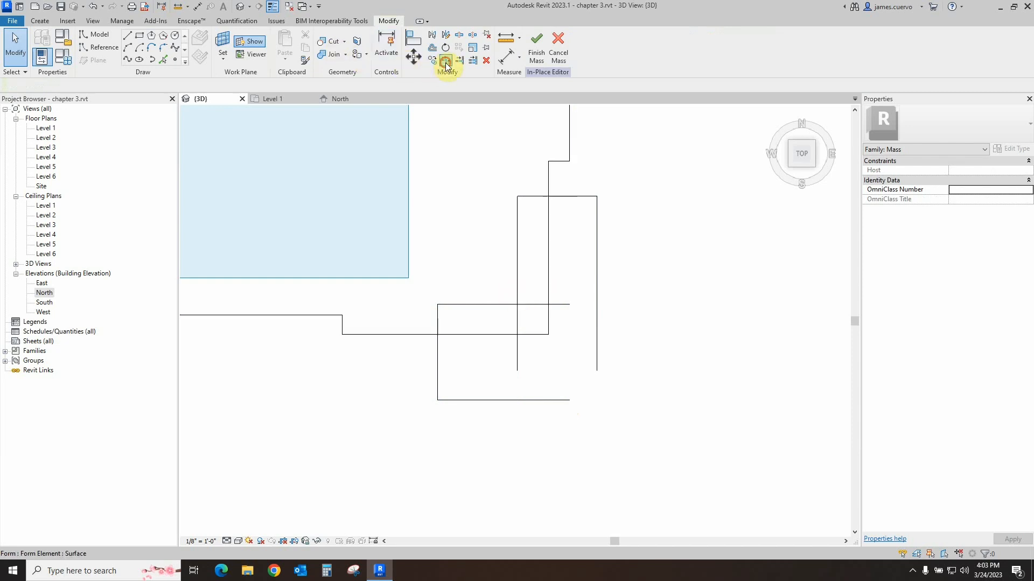
left_click(552, 400)
left_click(596, 363)
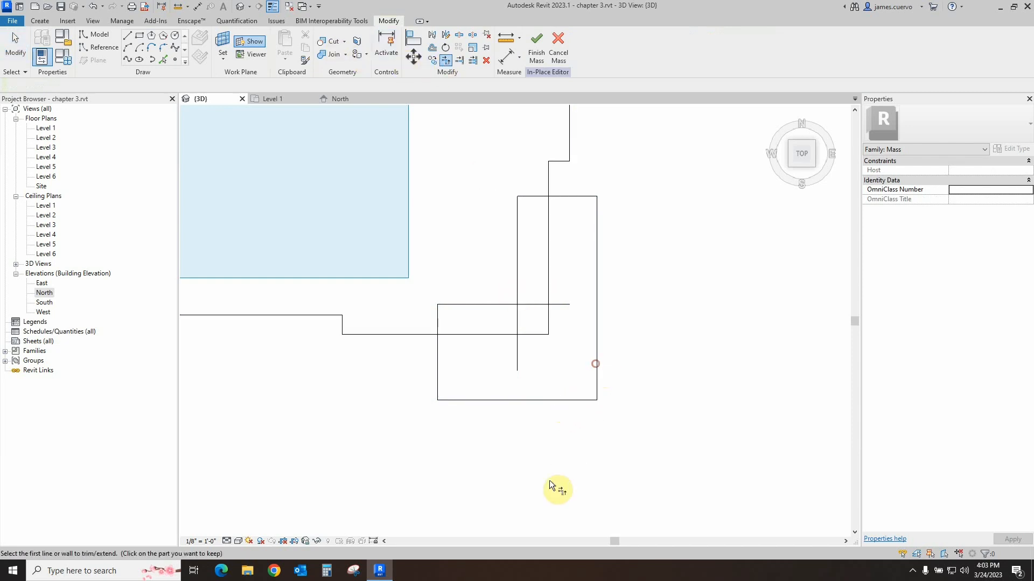
left_click(517, 294)
left_click(14, 36)
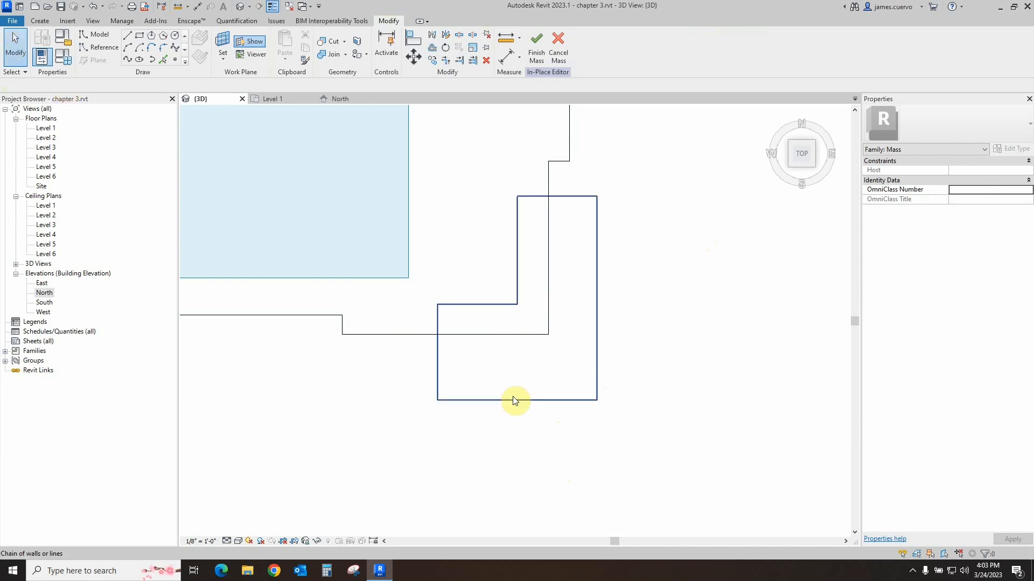
left_click(572, 401)
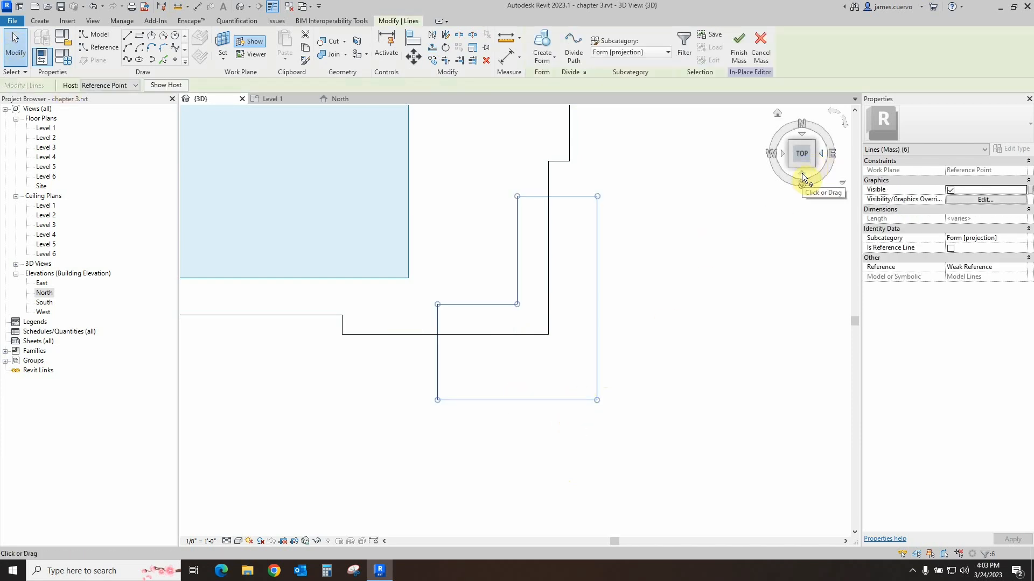
- Create a void form from the selected L-shaped outline, working in the front view
left_click(802, 172)
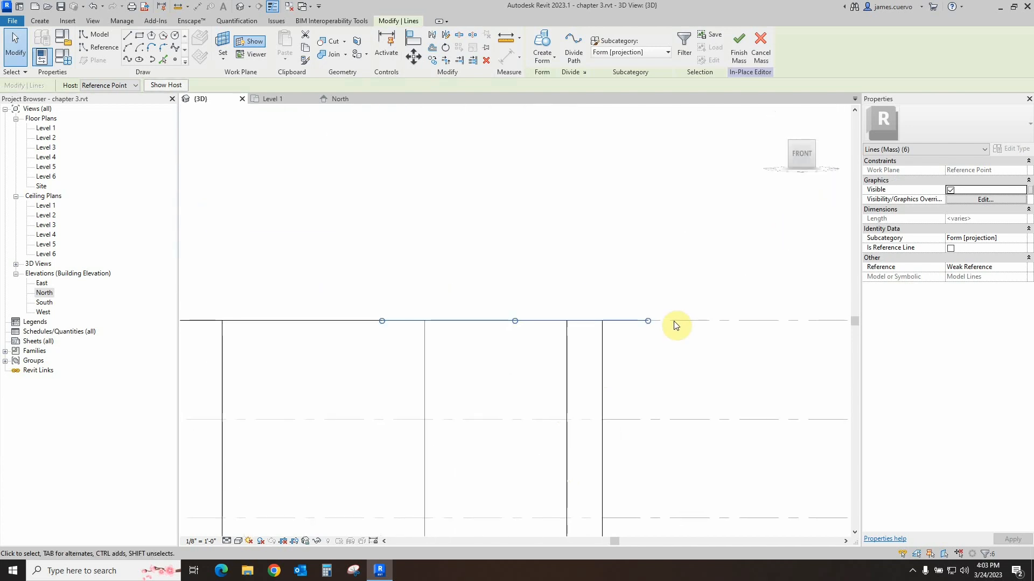
scroll(676, 326, "down", 2)
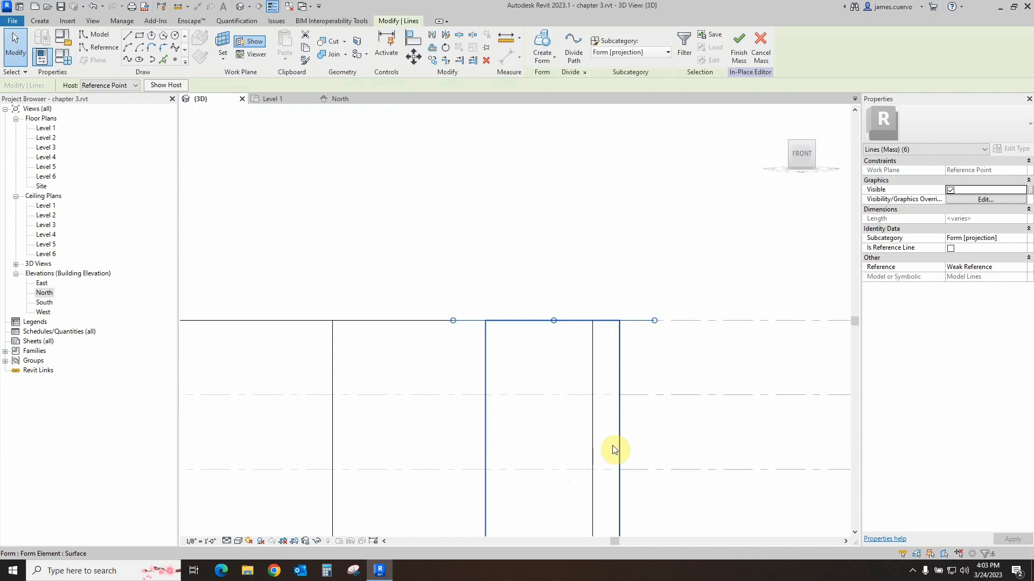
scroll(719, 437, "down", 3)
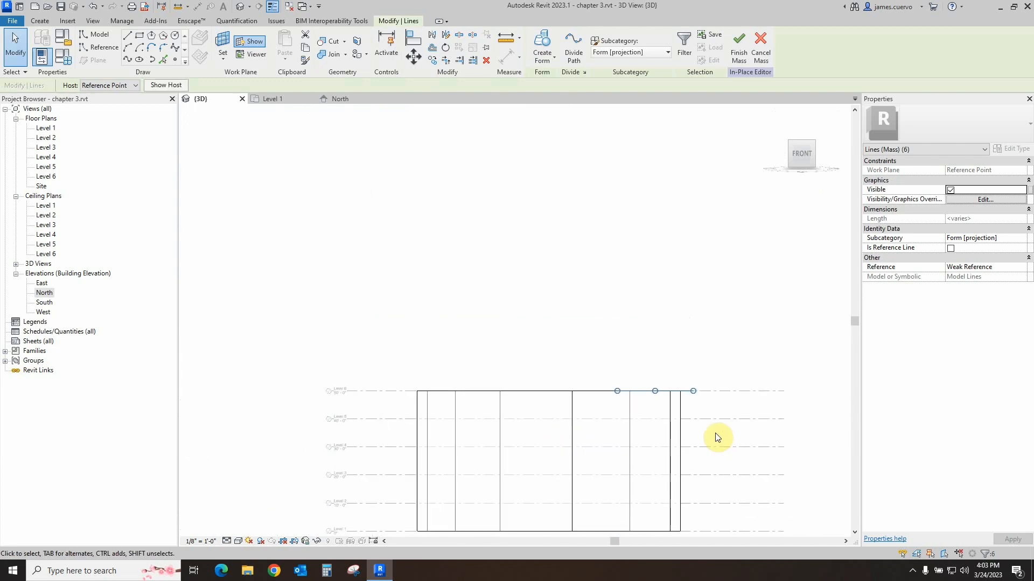
scroll(717, 437, "up", 1)
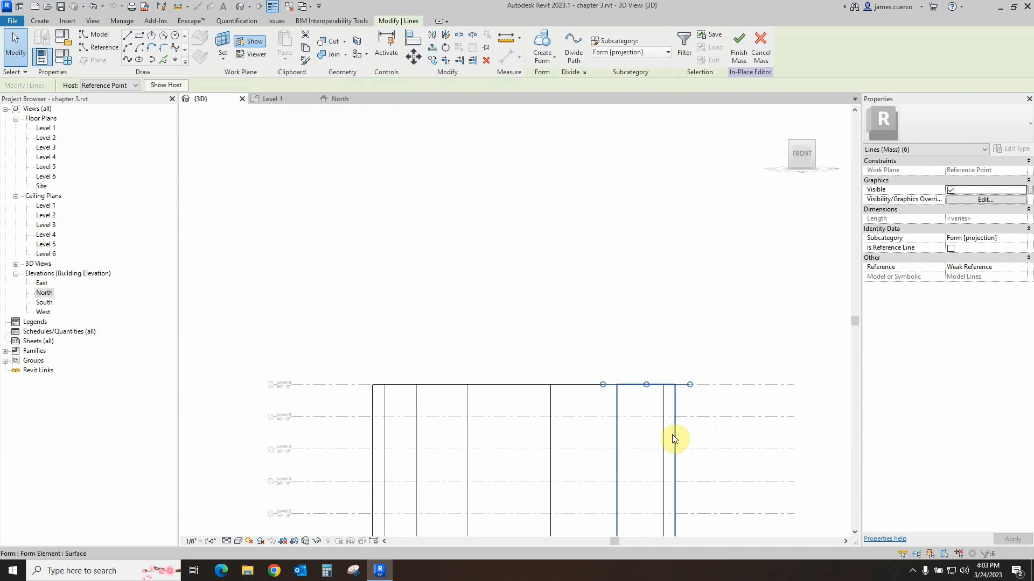
left_click(548, 64)
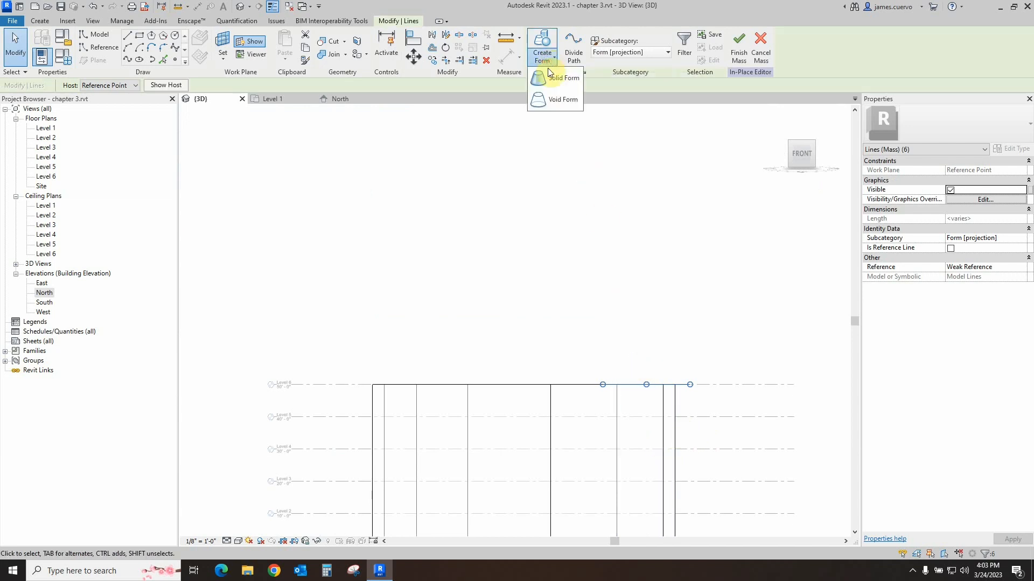
left_click(555, 99)
scroll(719, 430, "up", 2)
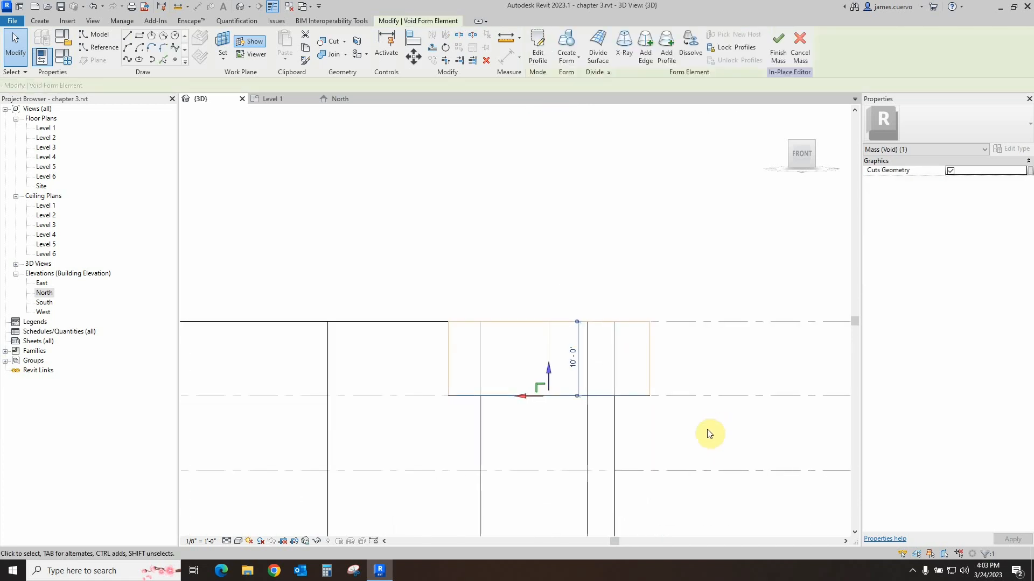
- Stretch the void form downward into the mass, set its height to 17', and check the corner cut in 3D
scroll(693, 351, "up", 1)
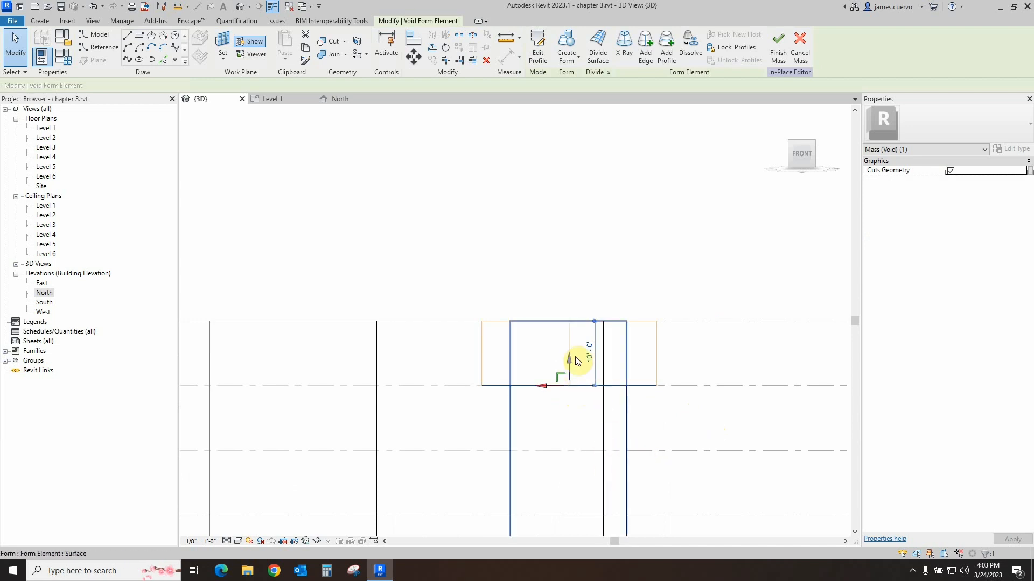
left_click_drag(569, 362, 569, 436)
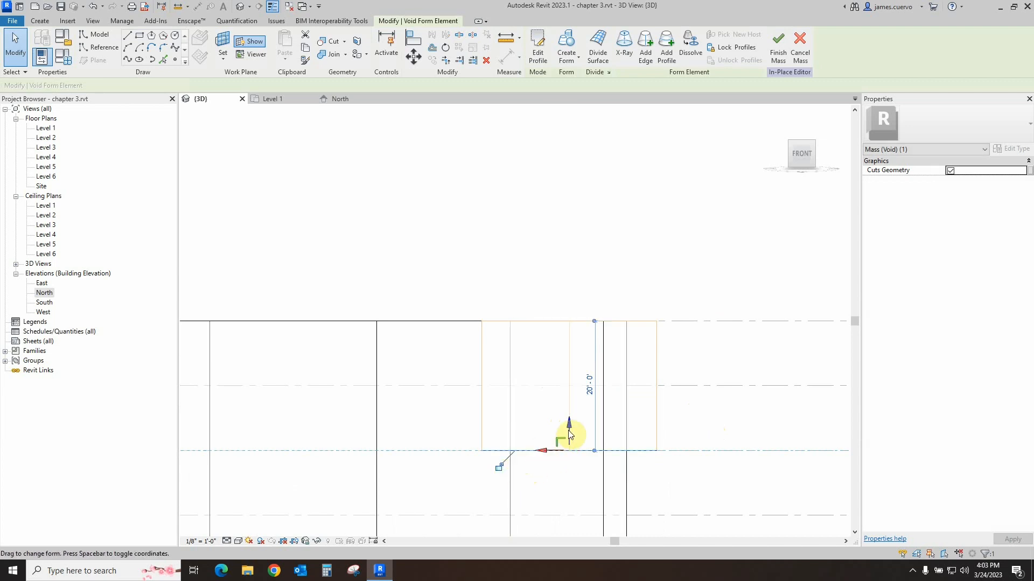
left_click_drag(570, 425, 570, 425)
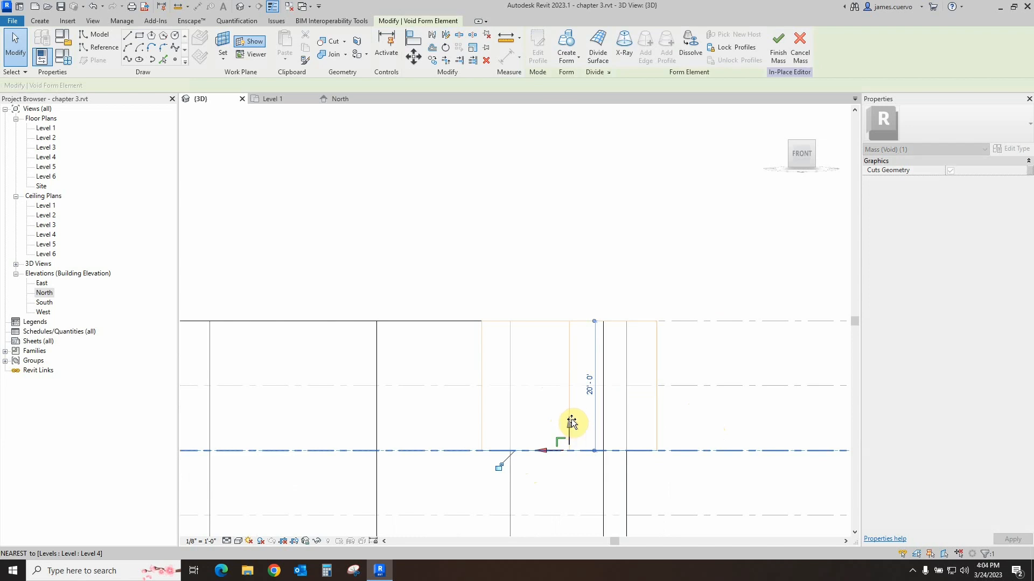
left_click_drag(572, 424, 570, 408)
left_click(589, 383)
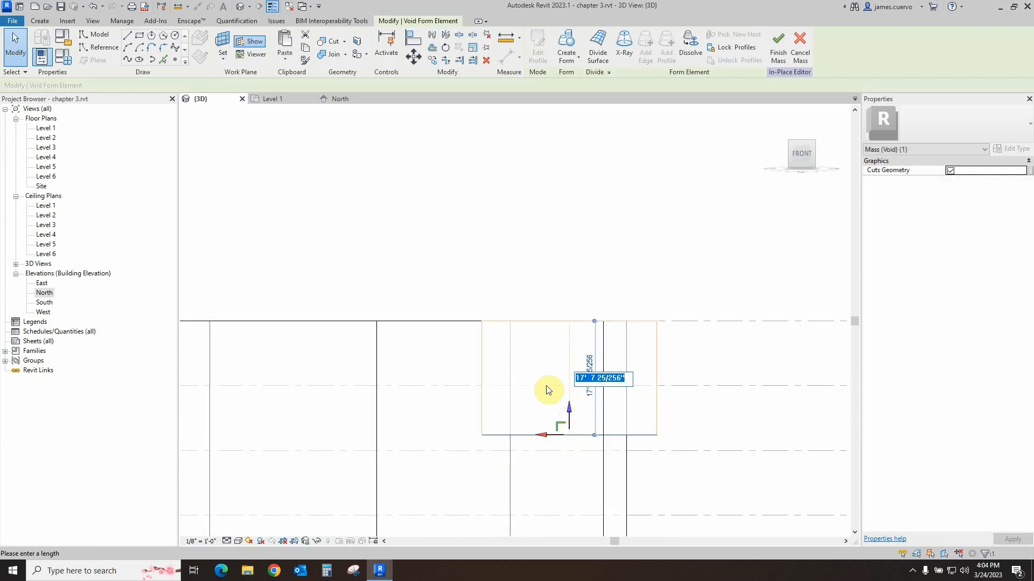
type("17")
key("Return")
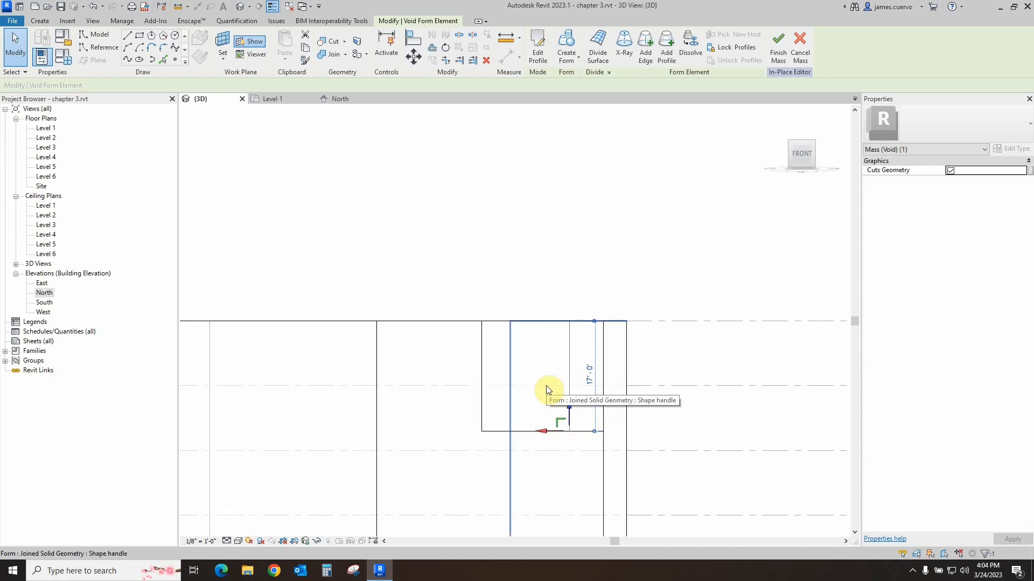
left_click_drag(806, 162, 824, 194)
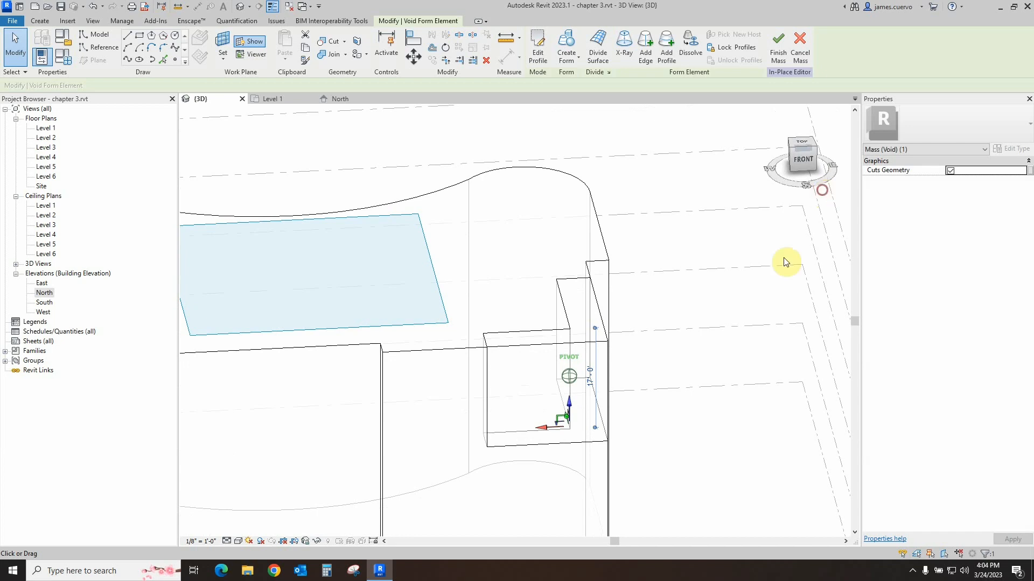
left_click(806, 154)
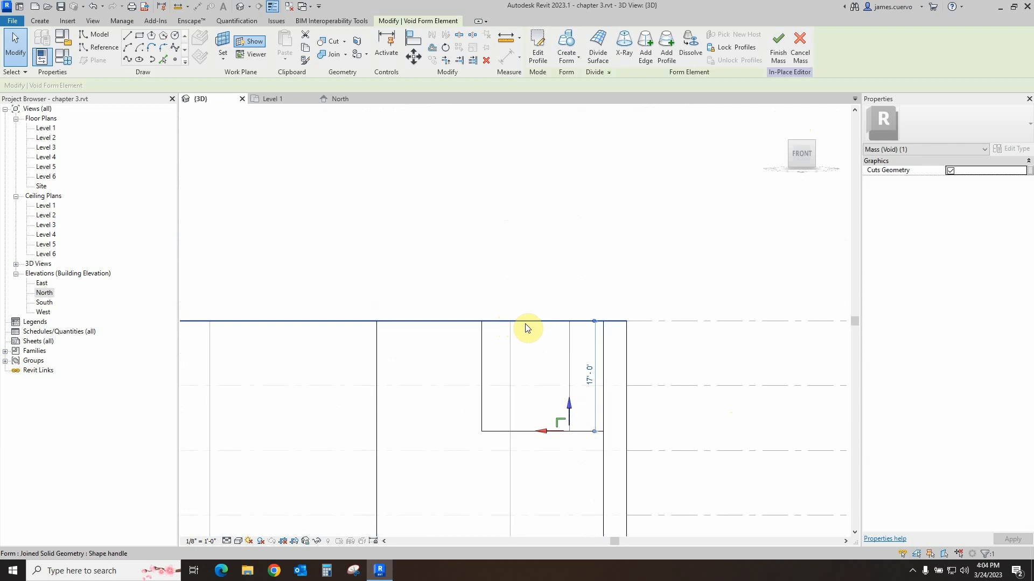
left_click(725, 253)
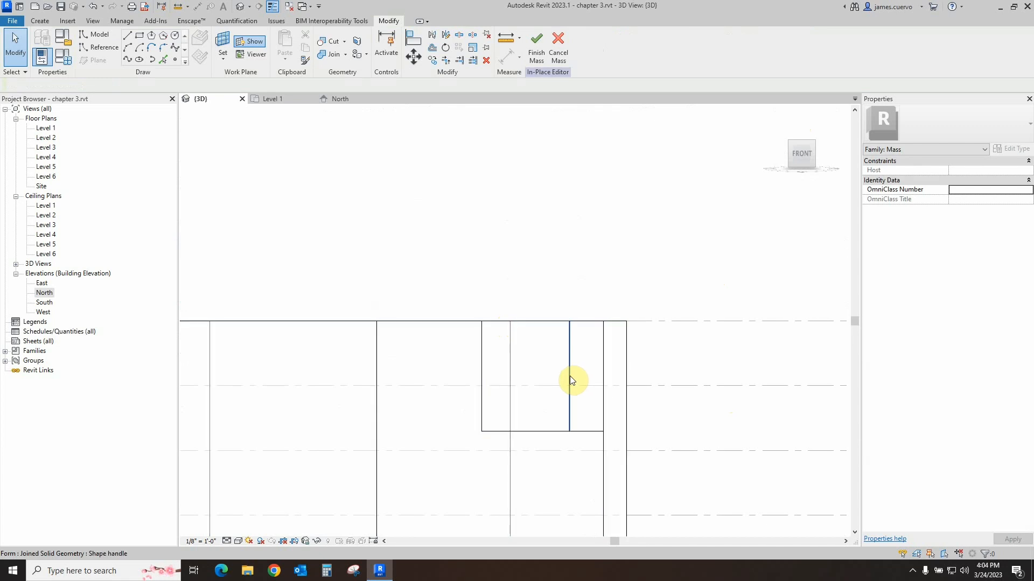
key("Tab")
key("Tab")
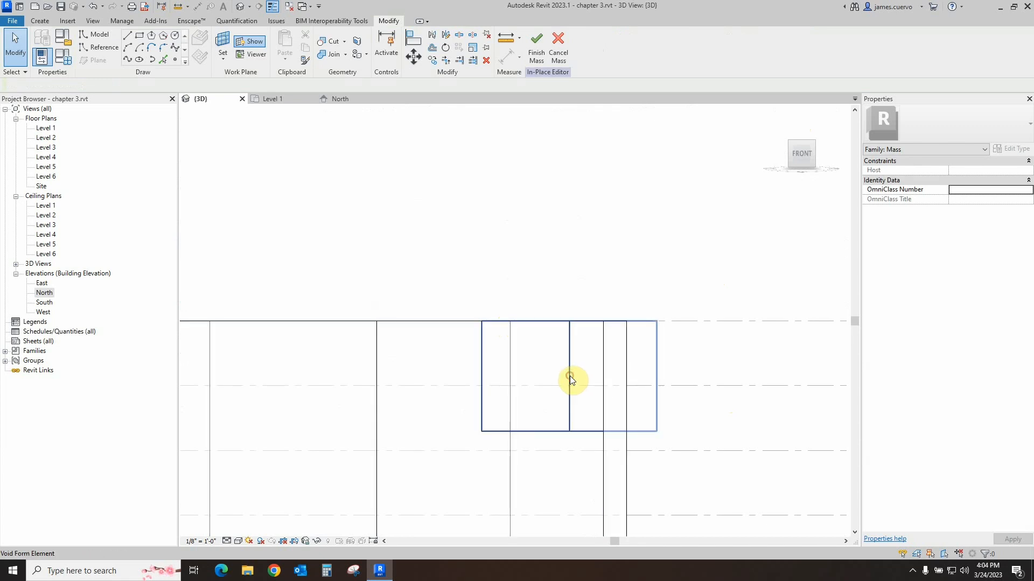
left_click(571, 380)
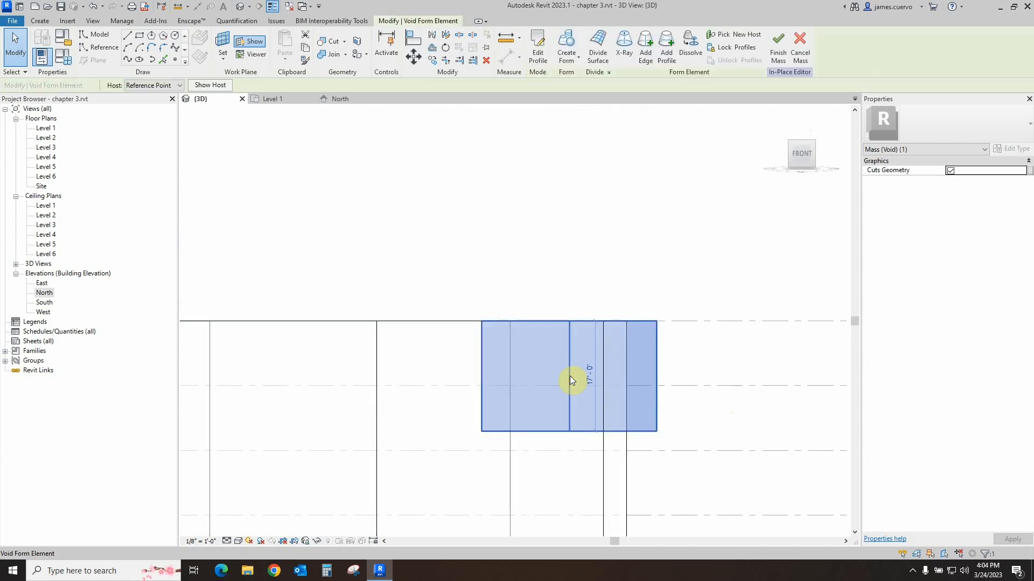
left_click(535, 60)
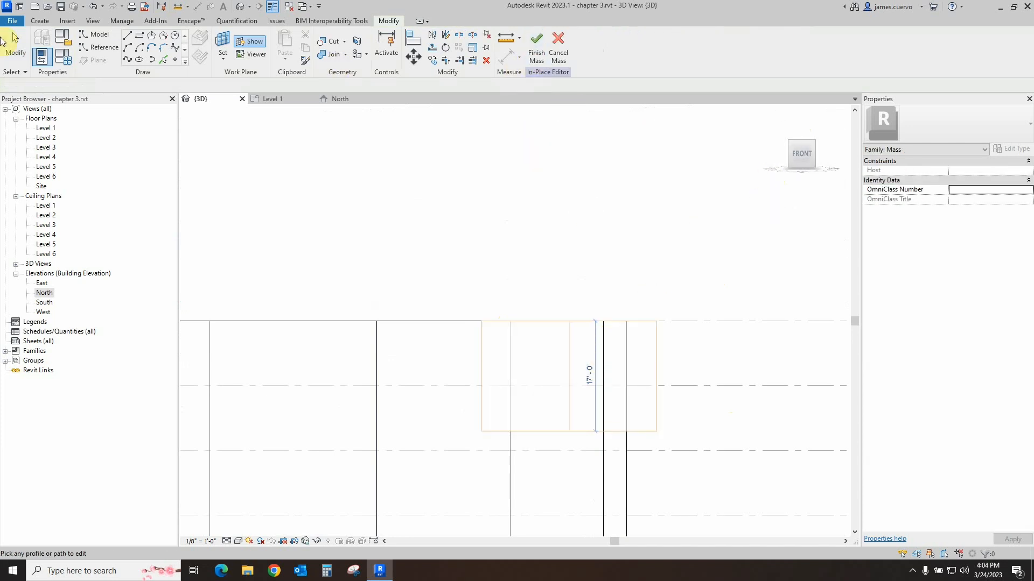
left_click(14, 51)
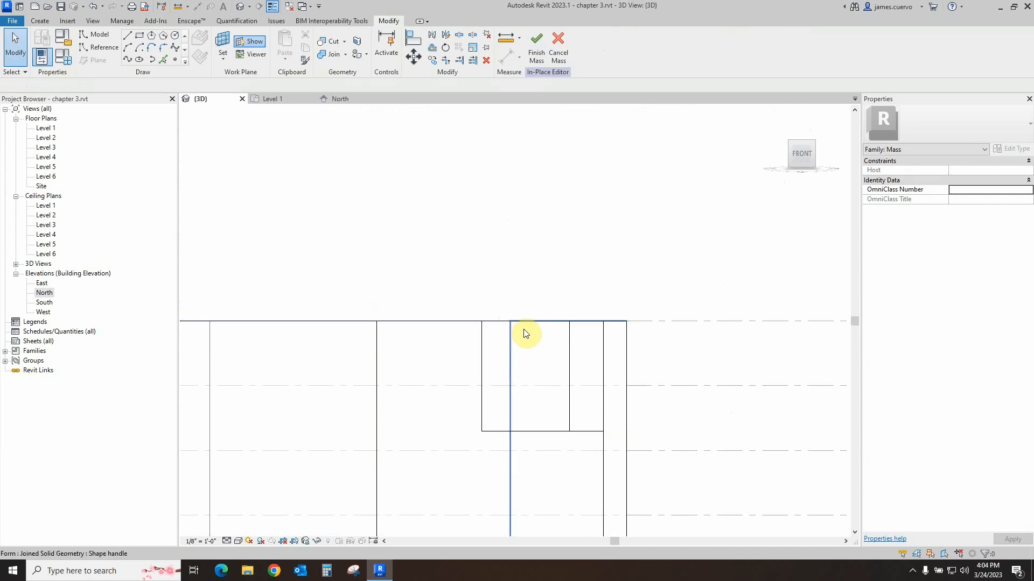
key("Tab")
left_click(570, 358)
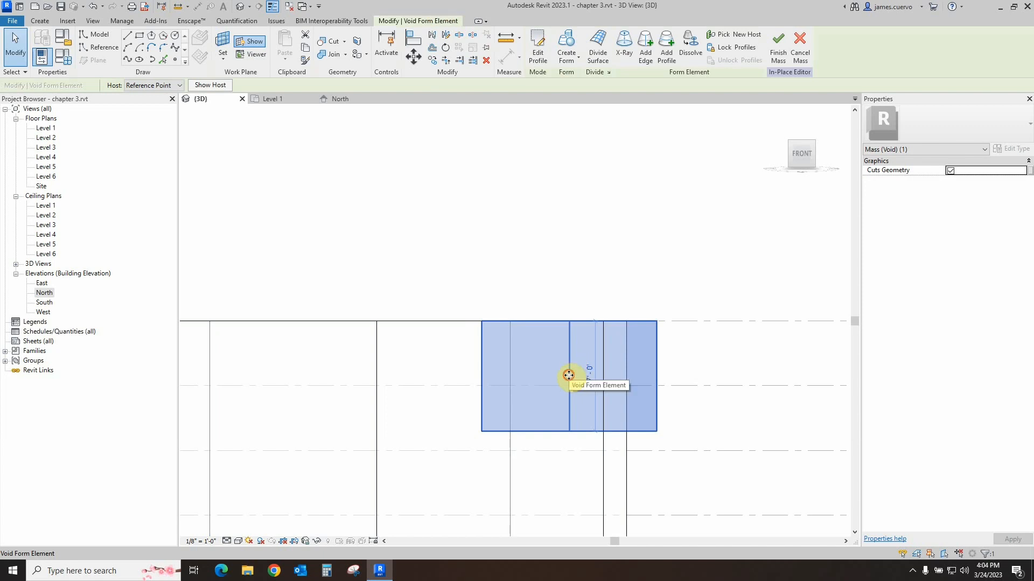
left_click_drag(569, 386, 567, 392)
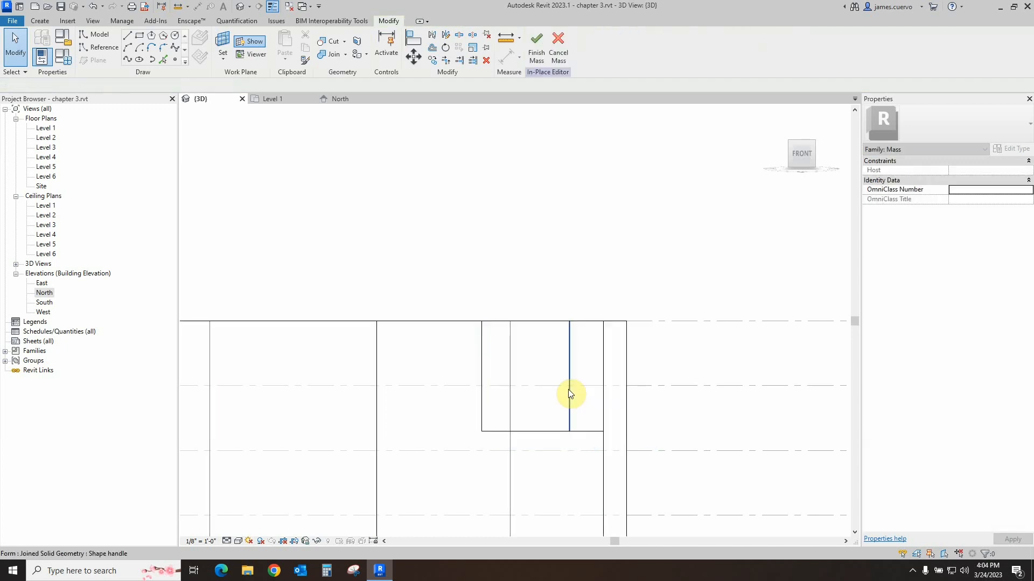
left_click_drag(457, 285, 664, 450)
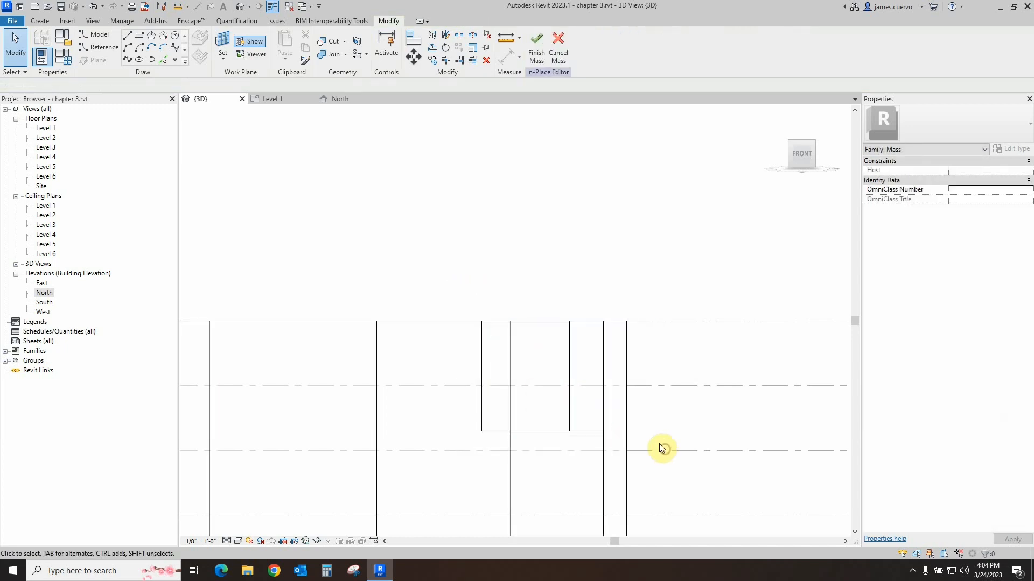
- Select the whole void form and nudge it down slightly, so it sits just below the top of the mass
key("Tab")
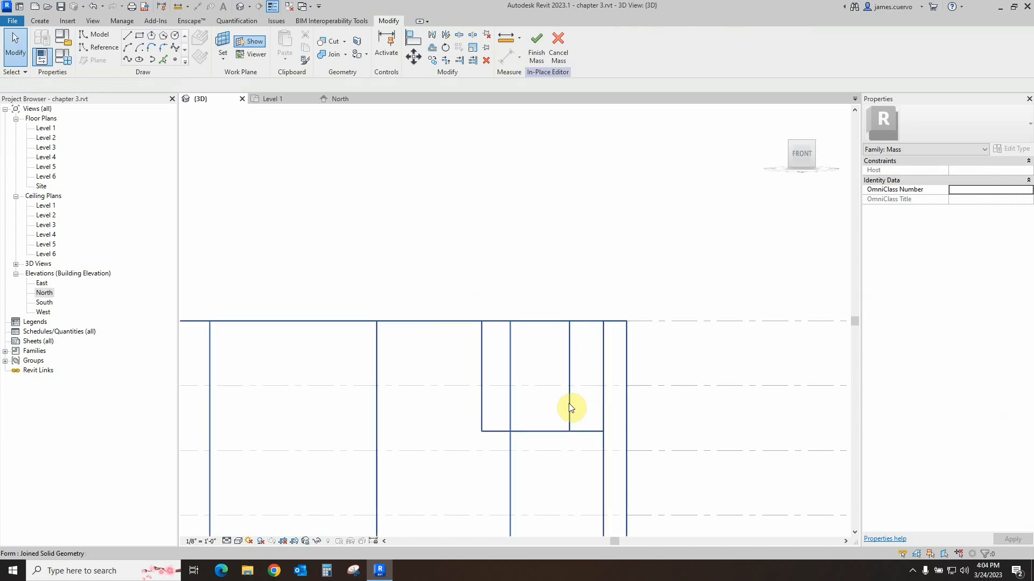
key("Tab")
key("Tab")
key("Tab")
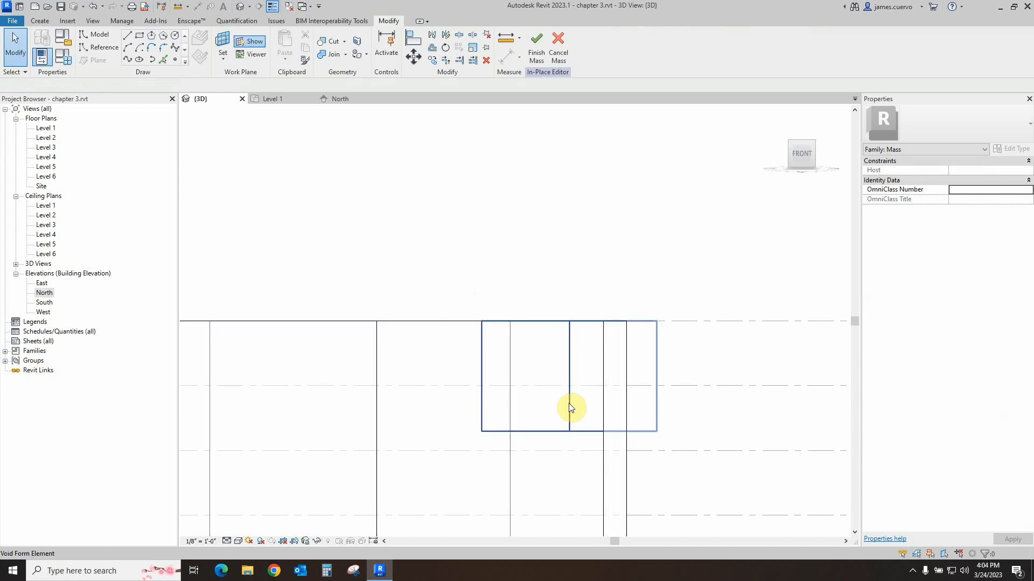
left_click(568, 402)
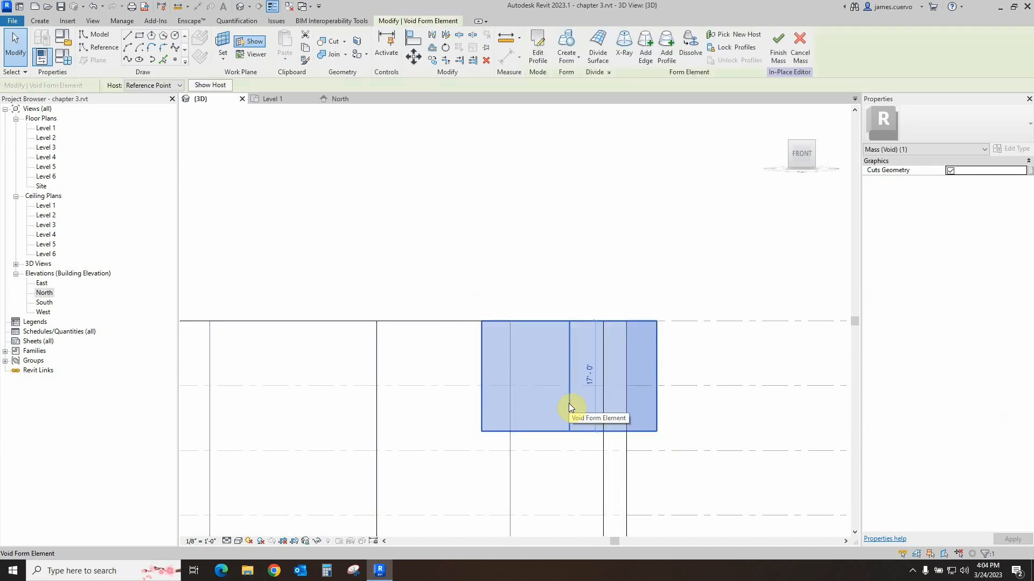
key("Down")
key("Down")
key("Down")
key("Down")
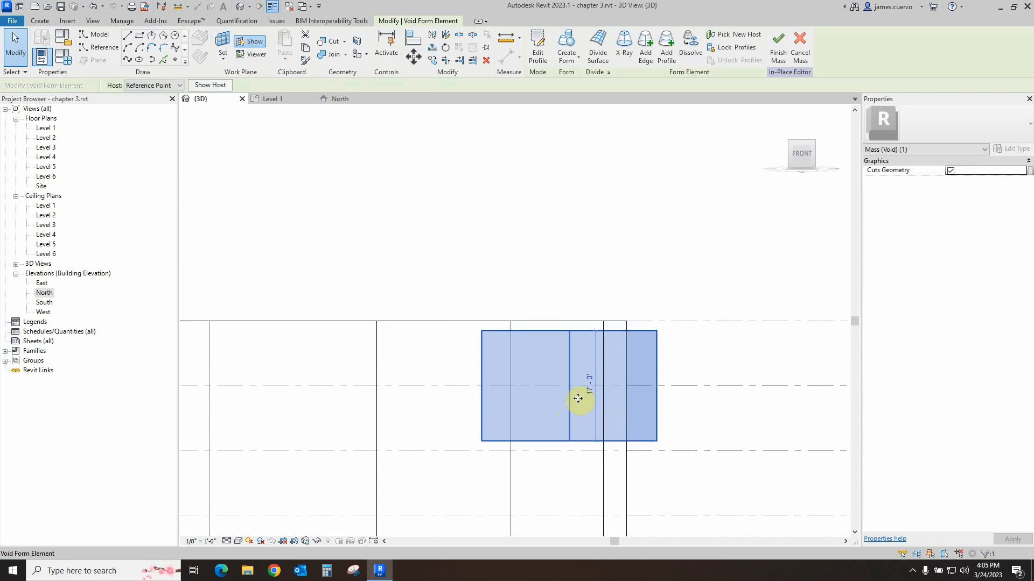
left_click(562, 285)
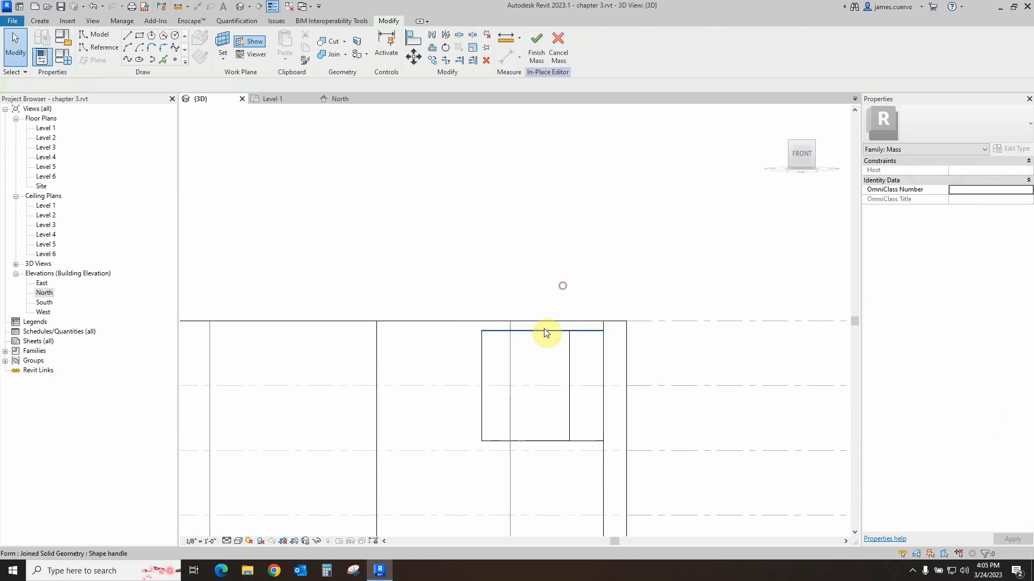
- Reselect the void form to check its position from an angle, and finish the in-place mass edit
key("Tab")
key("Tab")
key("Tab")
key("Tab")
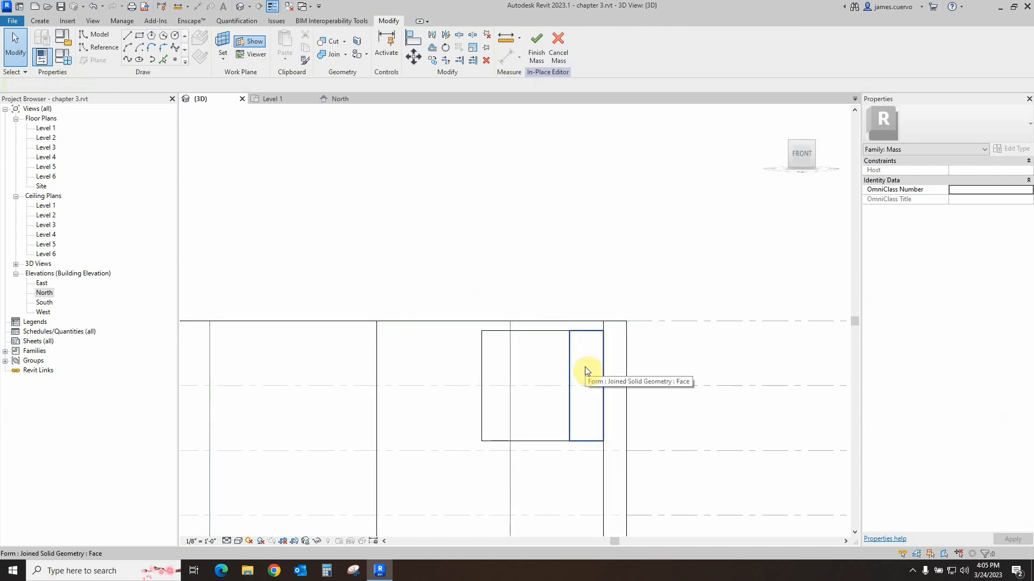
key("Tab")
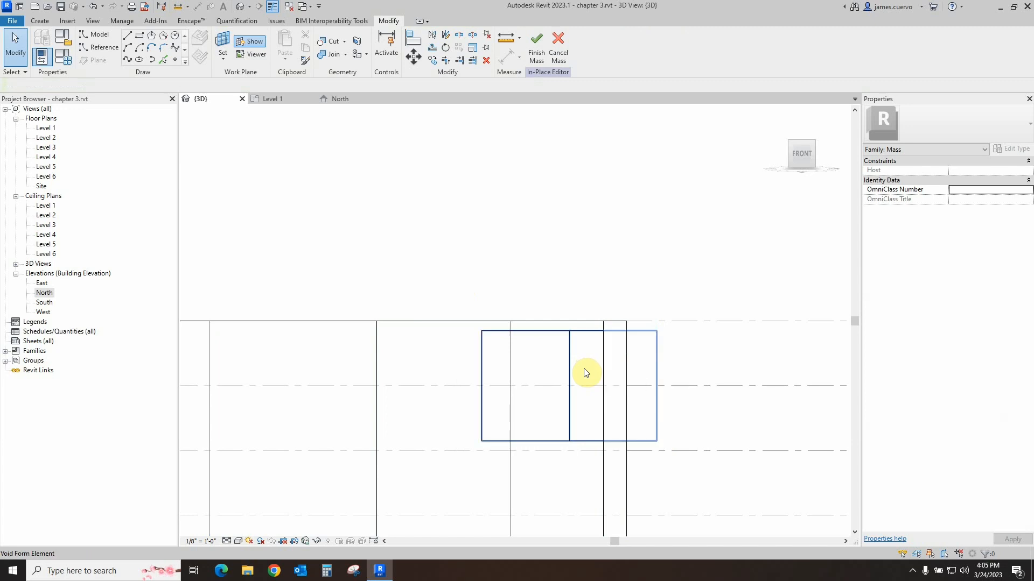
left_click(583, 368)
left_click_drag(806, 157, 773, 203)
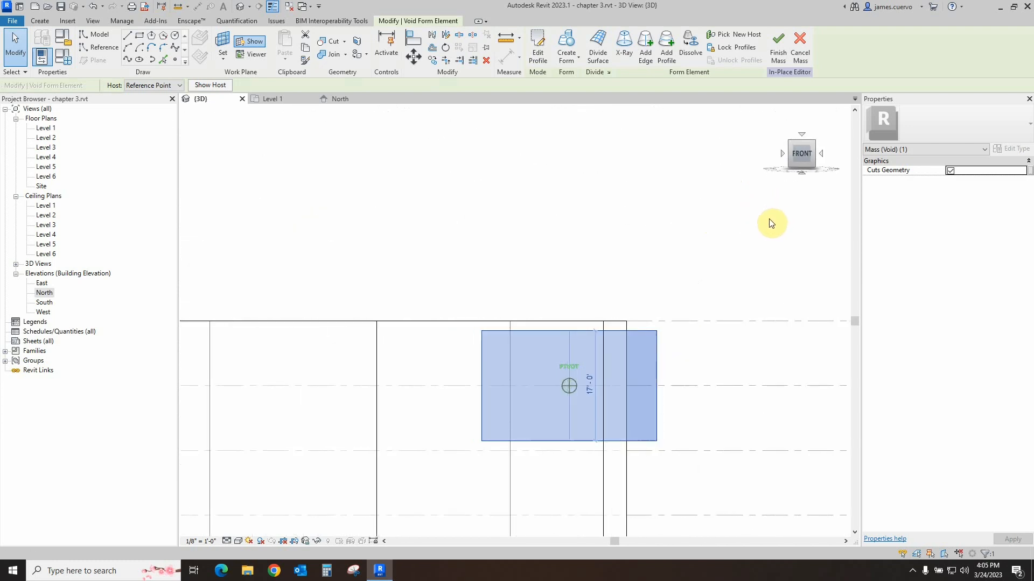
left_click_drag(801, 156, 782, 170)
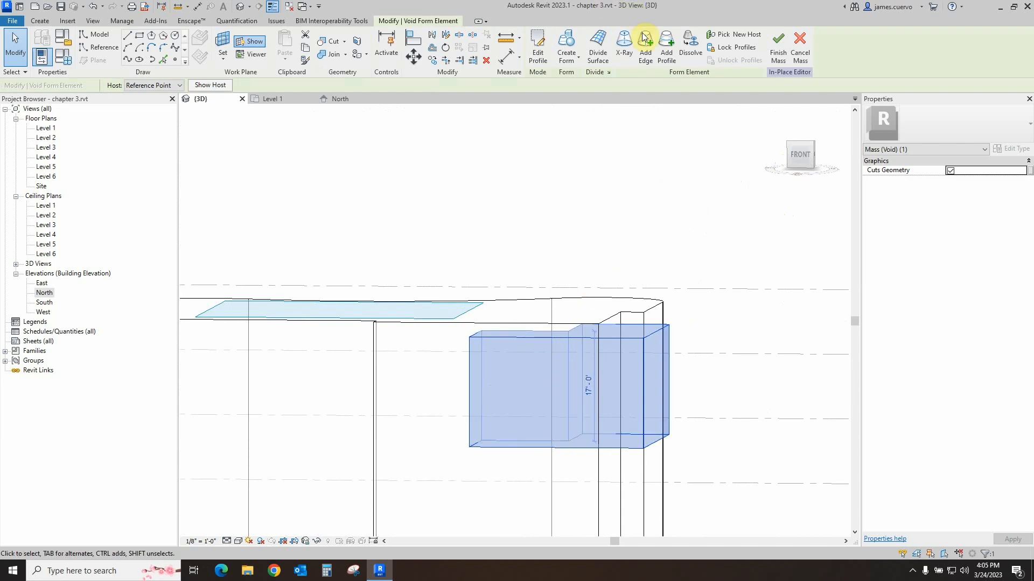
left_click(779, 48)
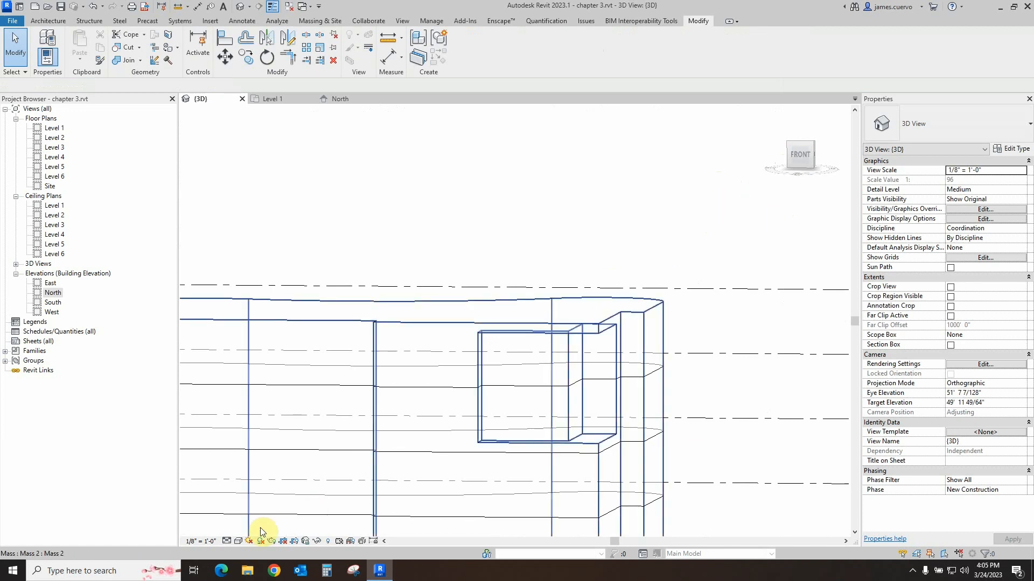
- Show the cut corner in an isometric view and set the visual style to Realistic
left_click(807, 151)
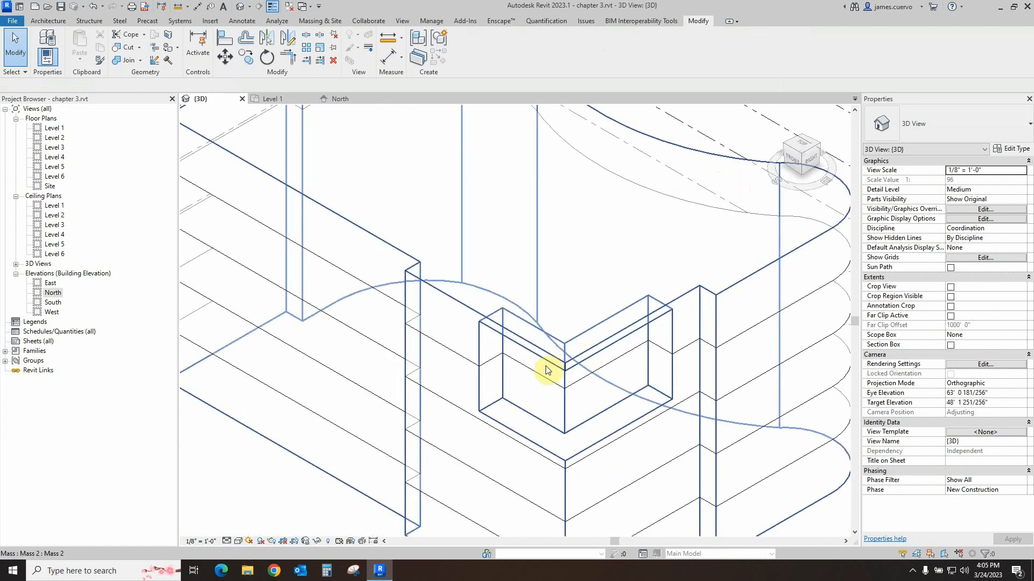
left_click(238, 541)
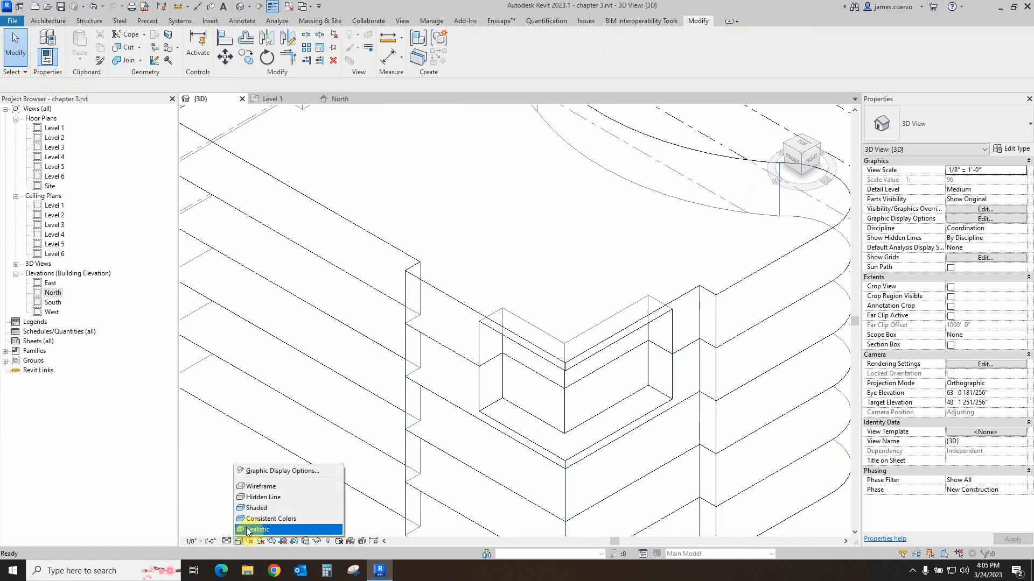
left_click(254, 529)
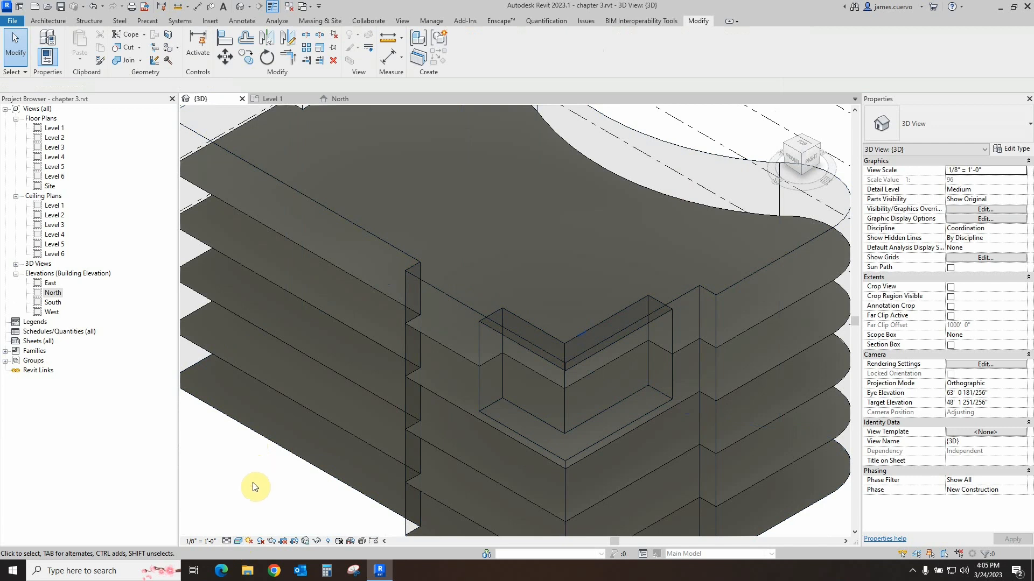
- Set the 3D view's visual style to Consistent Colors and show the whole mass from a front angle
left_click(238, 541)
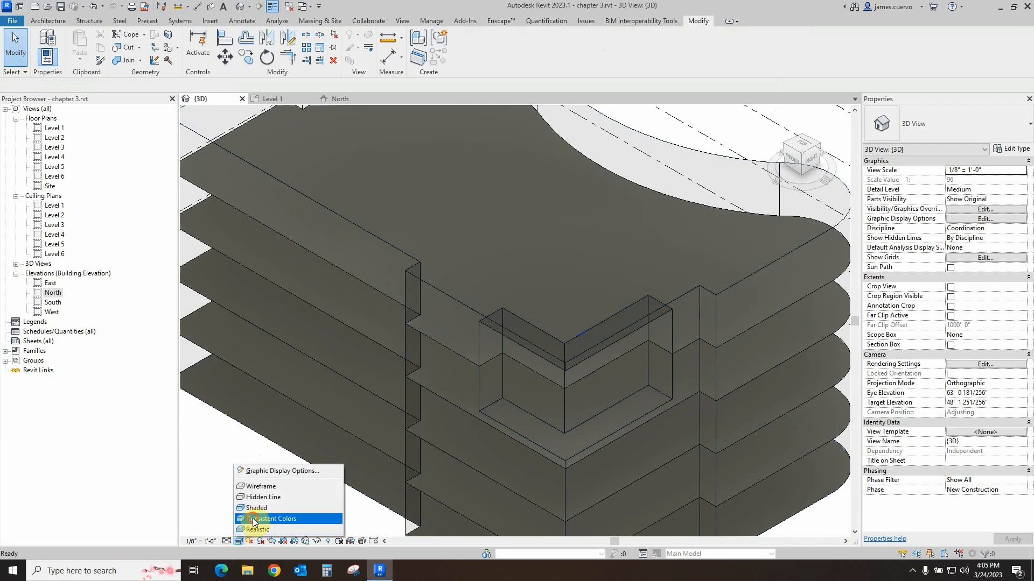
left_click(260, 517)
scroll(781, 129, "down", 1)
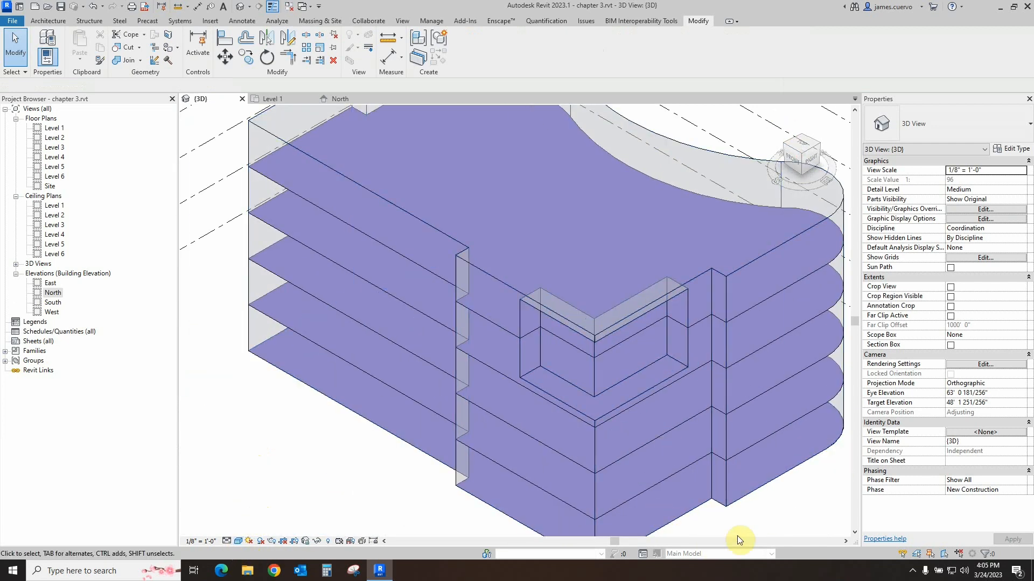
mouse_move(802, 176)
left_mouse_down()
mouse_move(811, 161)
mouse_move(208, 143)
mouse_move(244, 144)
mouse_move(300, 166)
mouse_move(233, 173)
mouse_move(838, 185)
mouse_move(720, 185)
mouse_move(776, 189)
mouse_move(813, 177)
mouse_move(817, 158)
mouse_move(200, 145)
mouse_move(193, 128)
mouse_move(203, 127)
mouse_move(208, 531)
mouse_move(198, 480)
mouse_move(218, 117)
mouse_move(258, 516)
mouse_move(273, 510)
left_mouse_up()
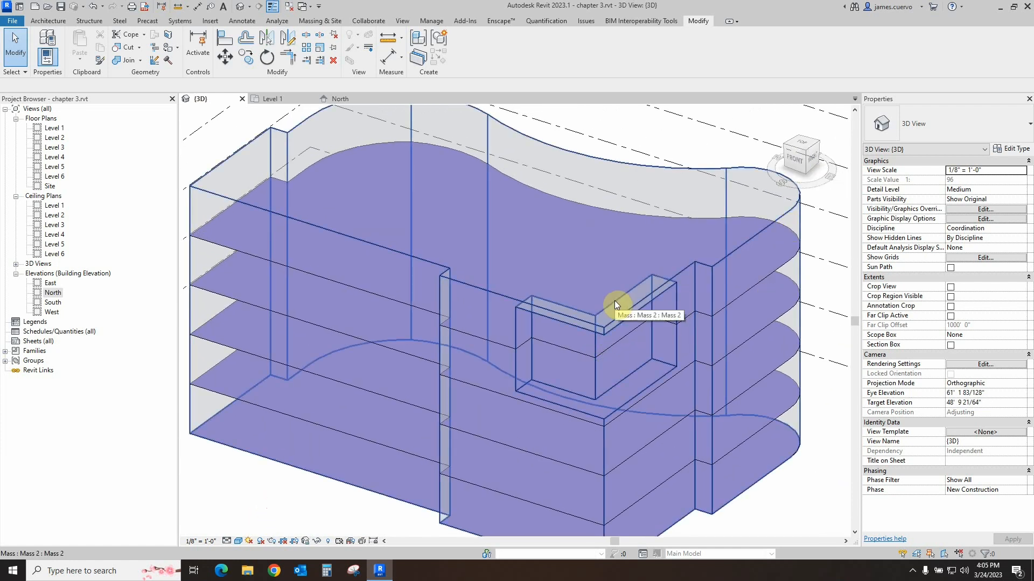
scroll(613, 304, "down", 3)
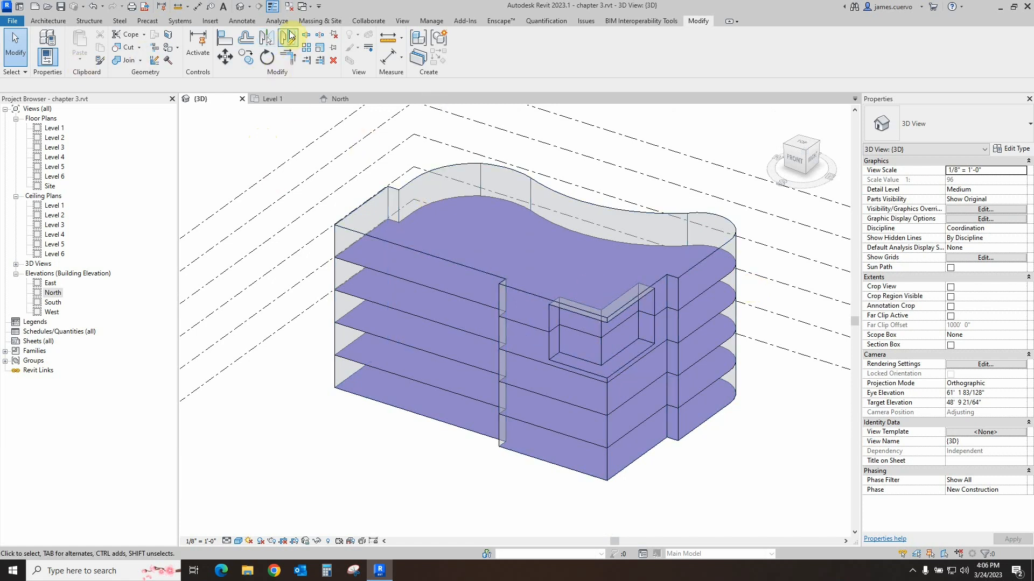
- Examine the mass from the right-back and left-front sides to review its curved and flat exterior faces
left_click(325, 21)
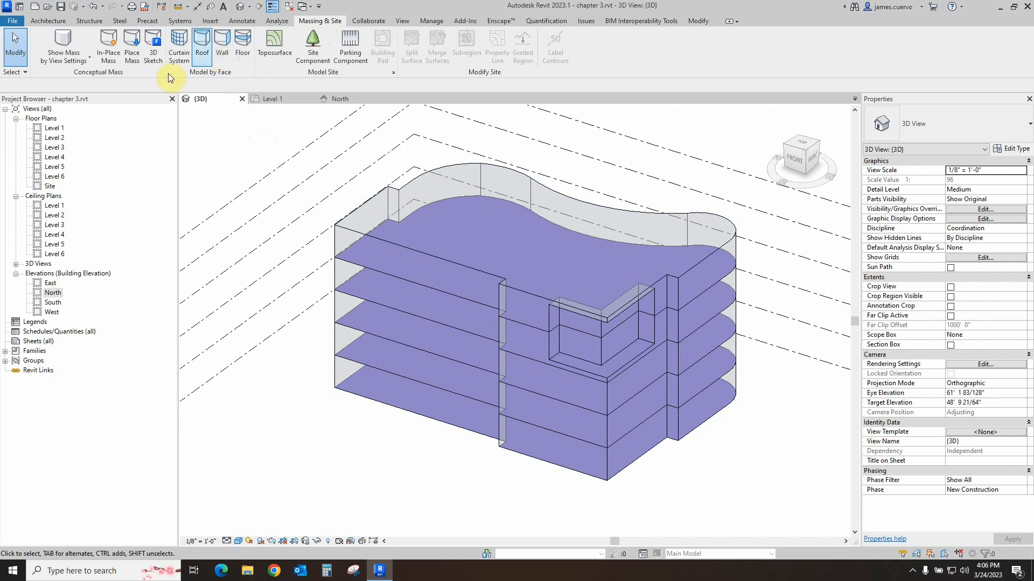
left_click(48, 20)
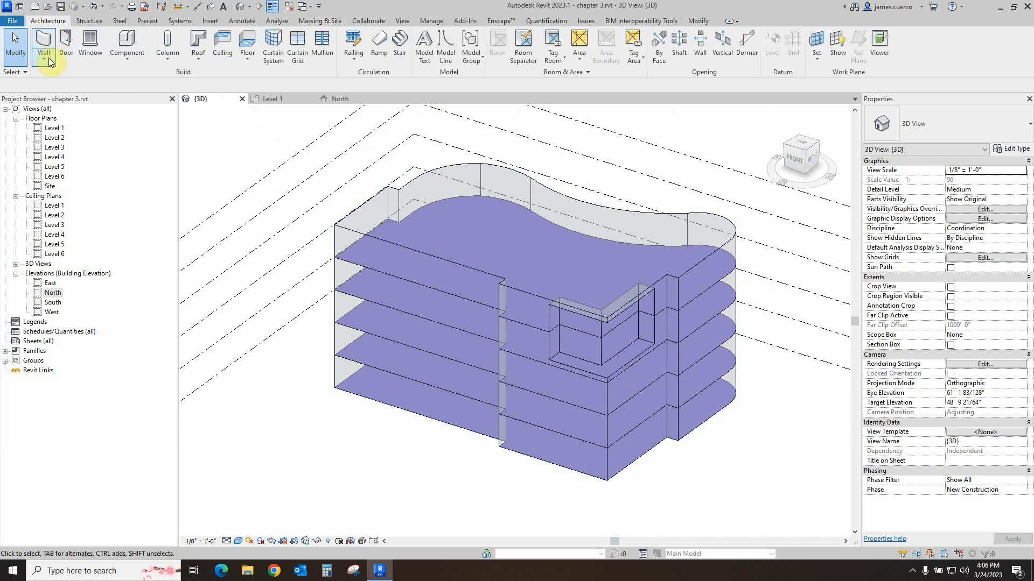
left_click(45, 60)
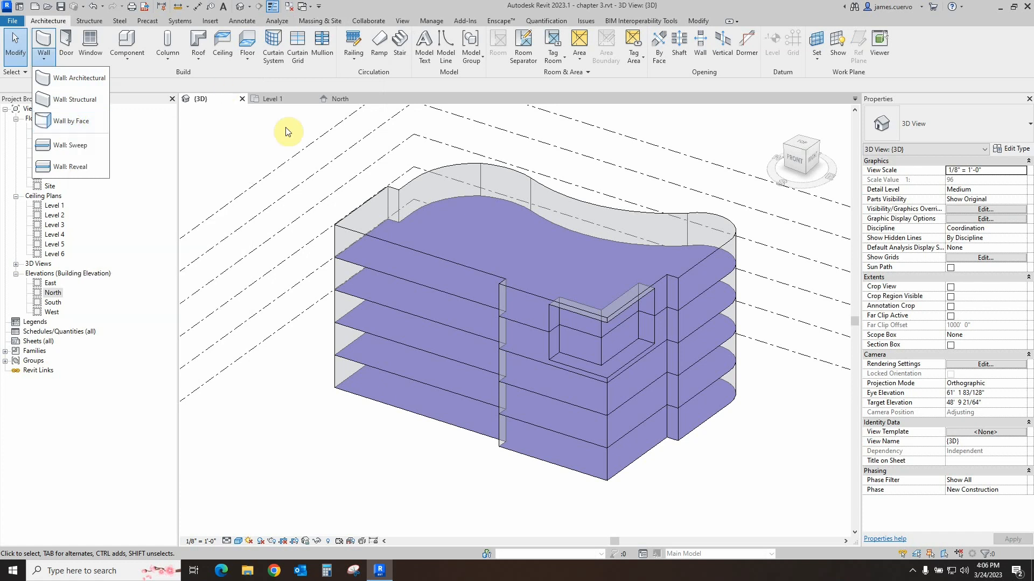
left_click(799, 165)
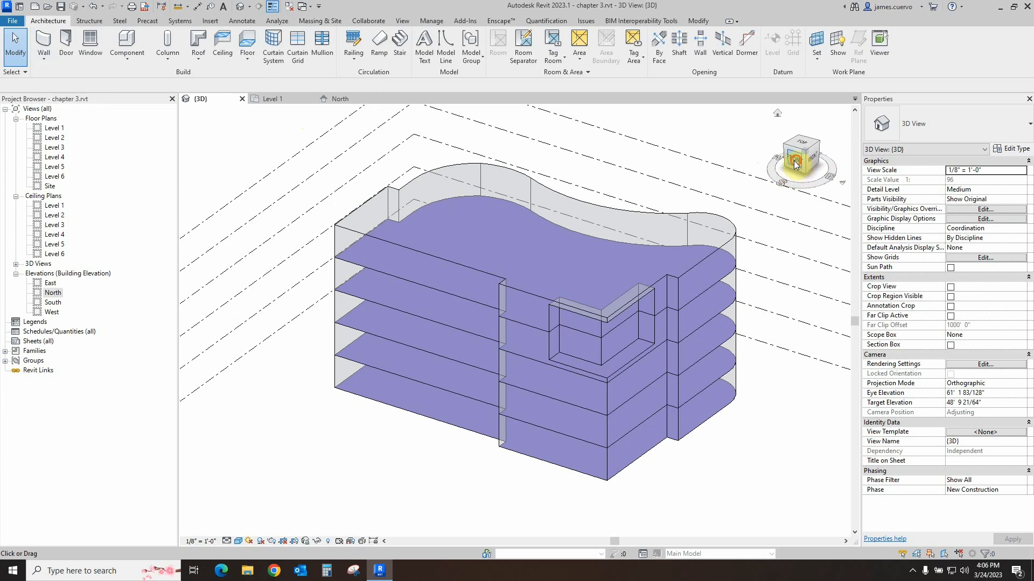
left_click_drag(796, 165, 567, 152)
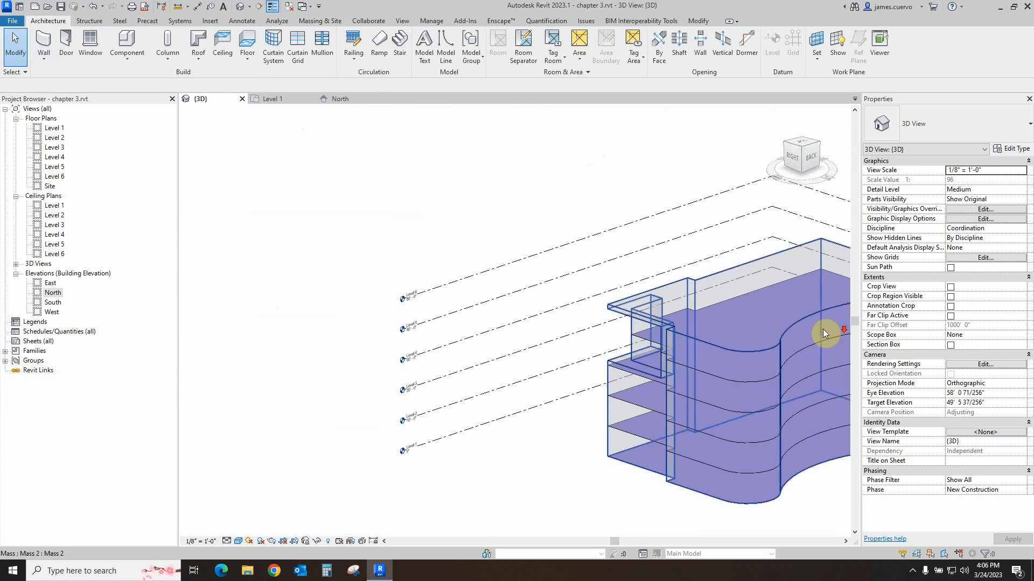
scroll(825, 333, "down", 2)
middle_click_drag(780, 336, 702, 344)
scroll(702, 344, "down", 1)
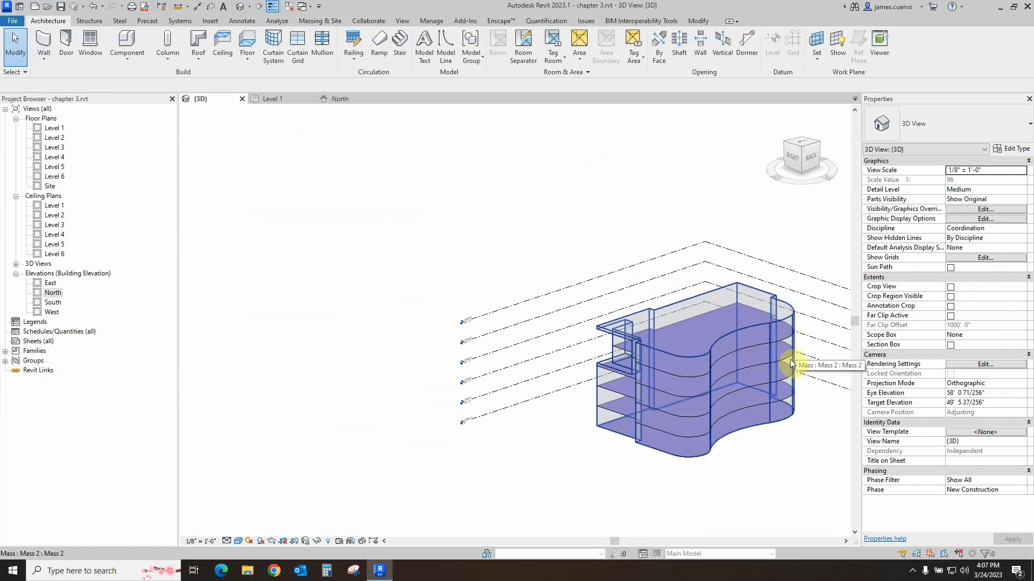
left_click(795, 162)
mouse_move(315, 161)
middle_mouse_down("shift")
mouse_move(386, 138)
mouse_move(468, 143)
middle_mouse_up("shift")
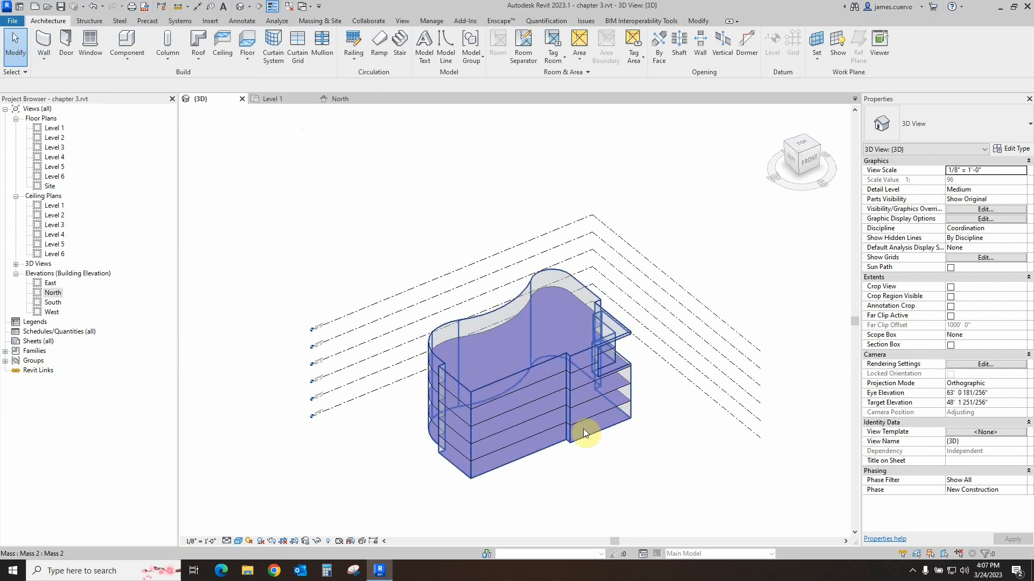
- Place Generic - 8" walls by face on the mass's flat left end and its stepped front faces
left_click(44, 61)
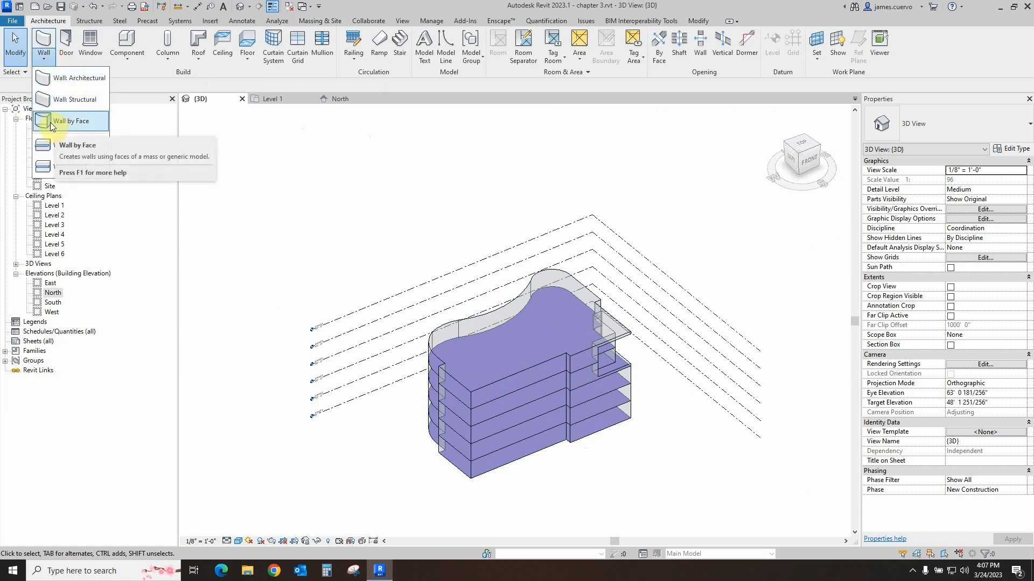
left_click(54, 127)
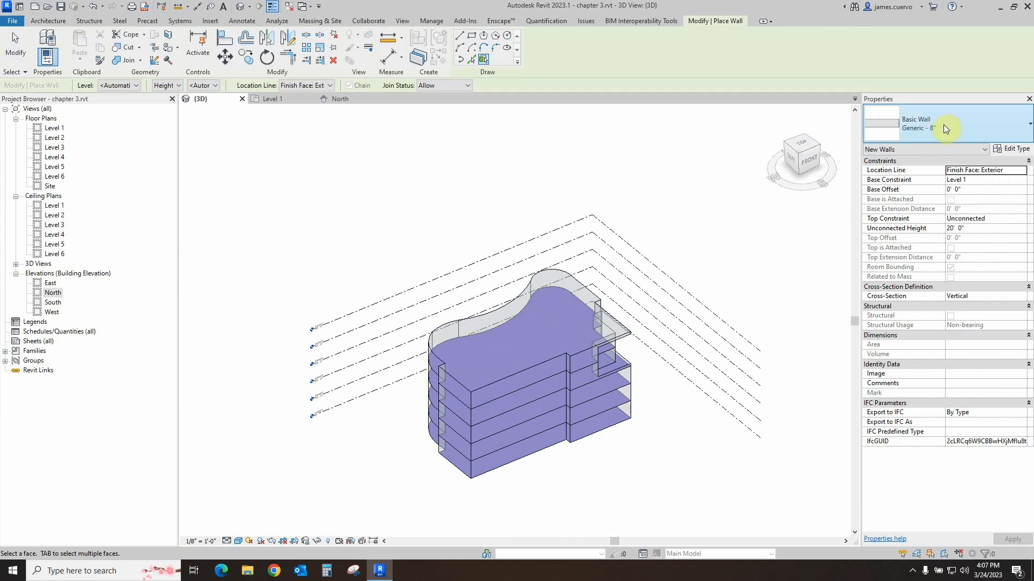
scroll(462, 483, "up", 2)
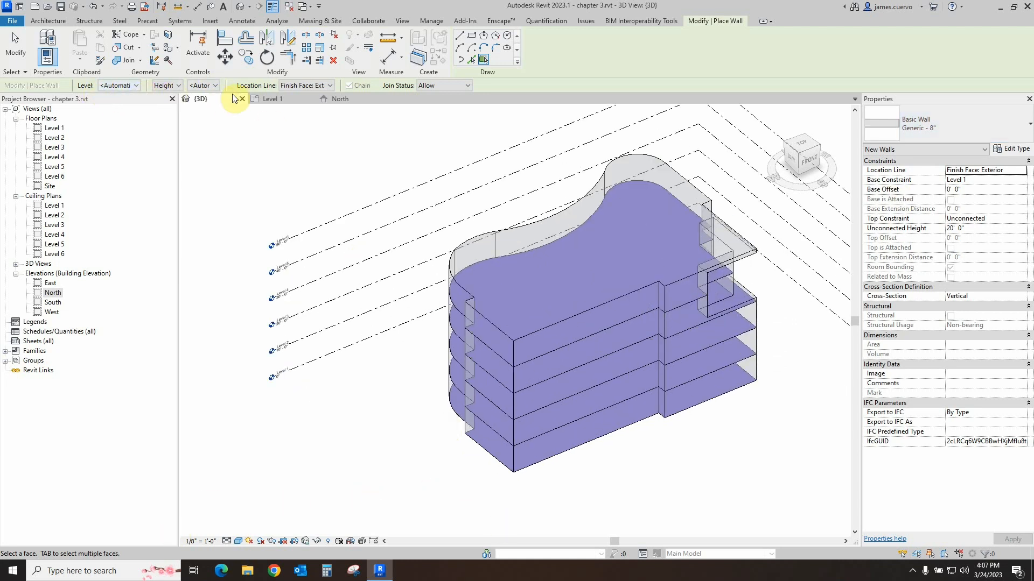
left_click(492, 451)
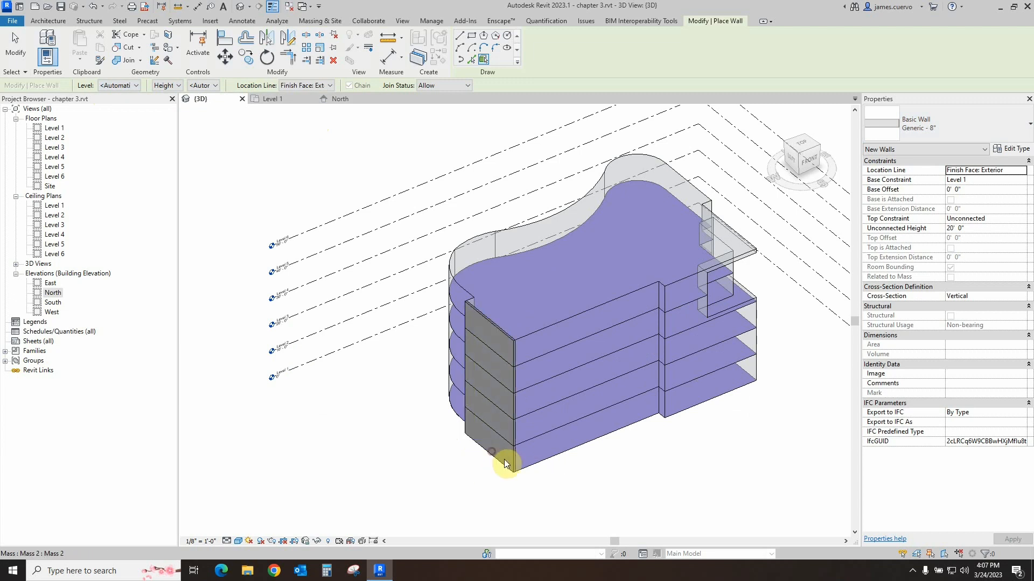
left_click(540, 460)
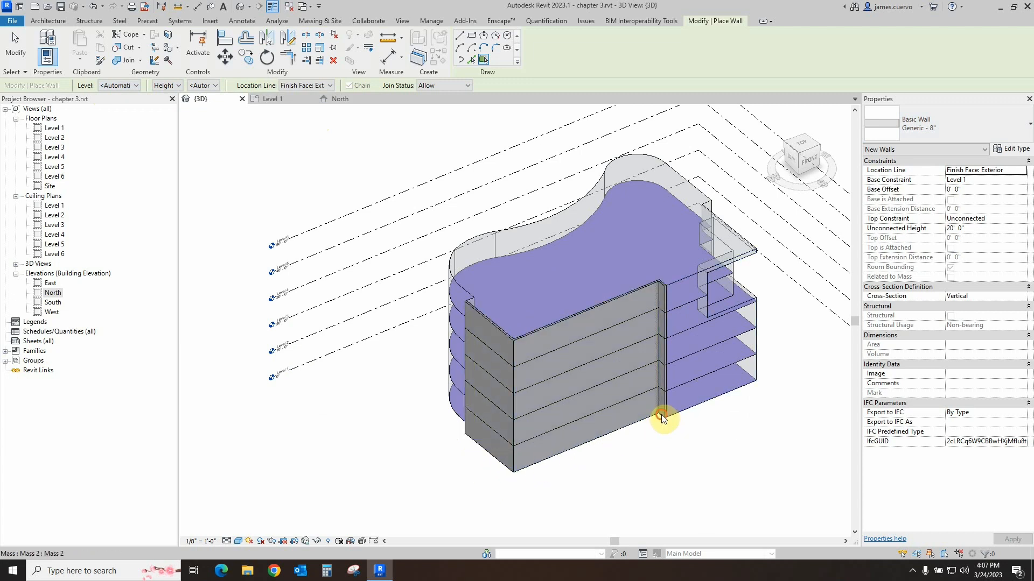
left_click(683, 409)
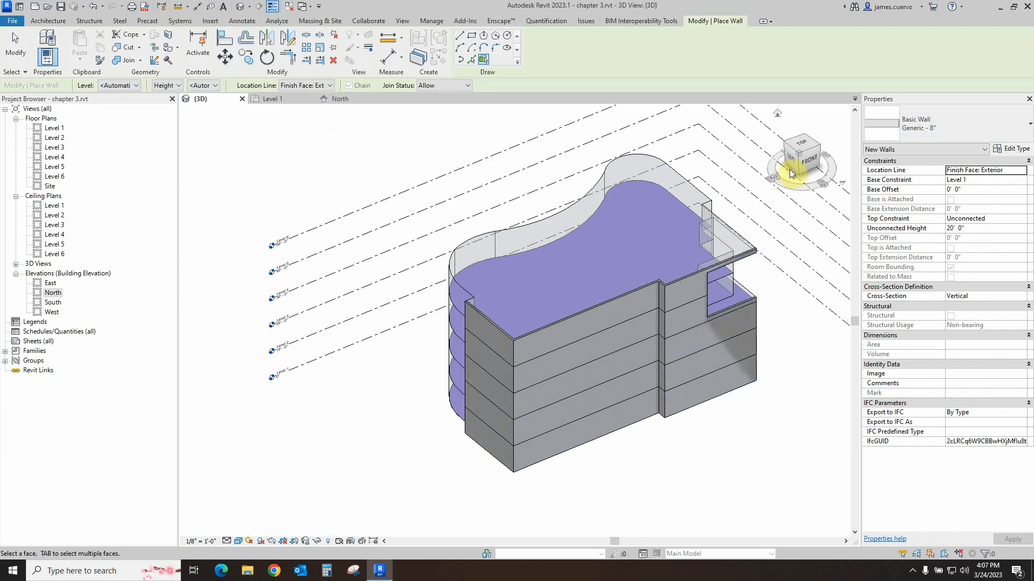
- Place Generic - 8" walls by face on the flat right-side faces, including the narrow return between them
left_click_drag(810, 163, 672, 148)
left_click(750, 380)
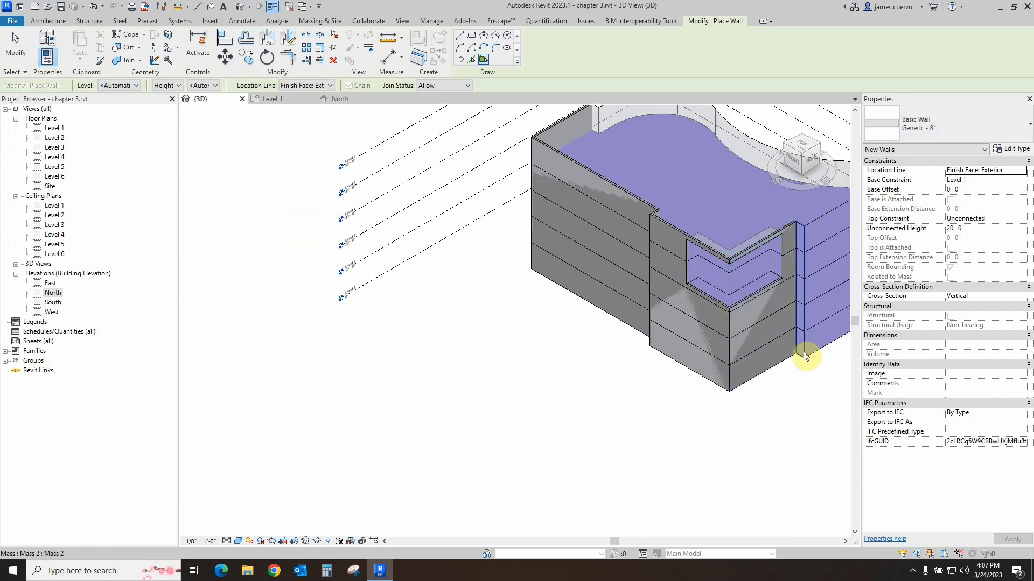
left_click(813, 346)
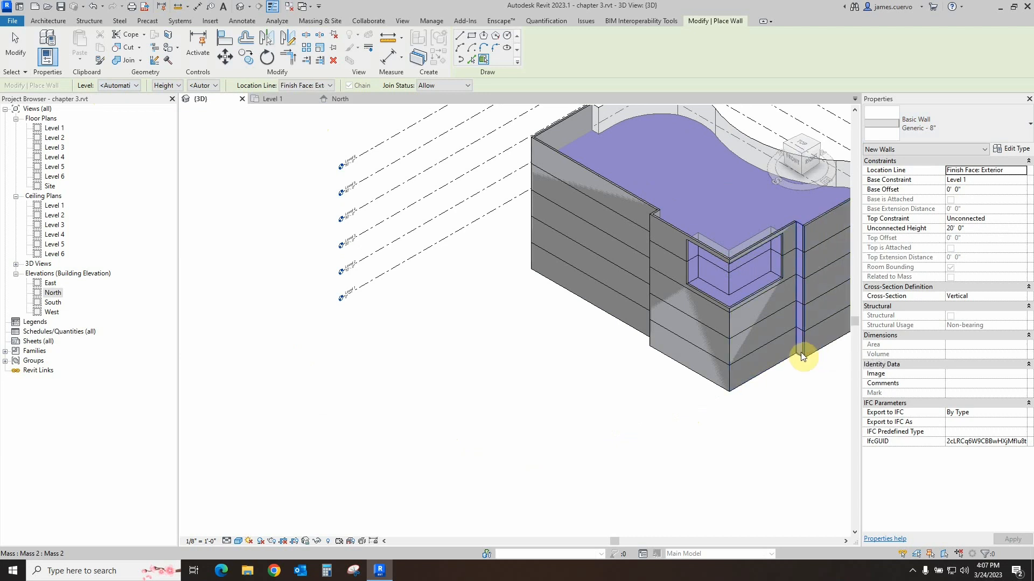
left_click(800, 350)
- Place Generic - 8" walls by face on the two narrow end faces inside the L-shaped corner cut
middle_click_drag(789, 276, 554, 302, "shift")
scroll(530, 353, "up", 2)
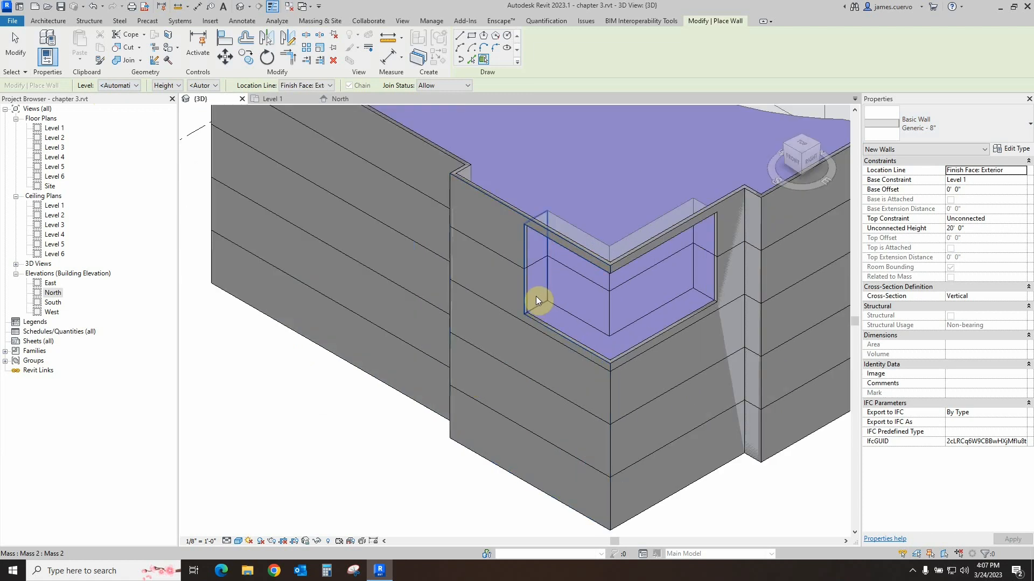
left_click(703, 276)
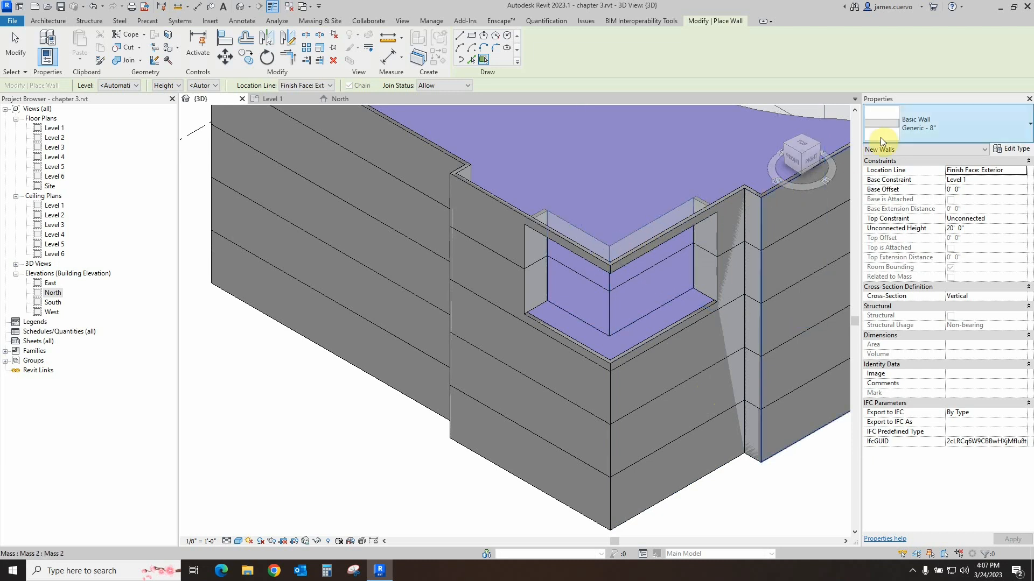
- Place Storefront curtain walls by face on the two recessed back faces of the corner cut
left_click(958, 127)
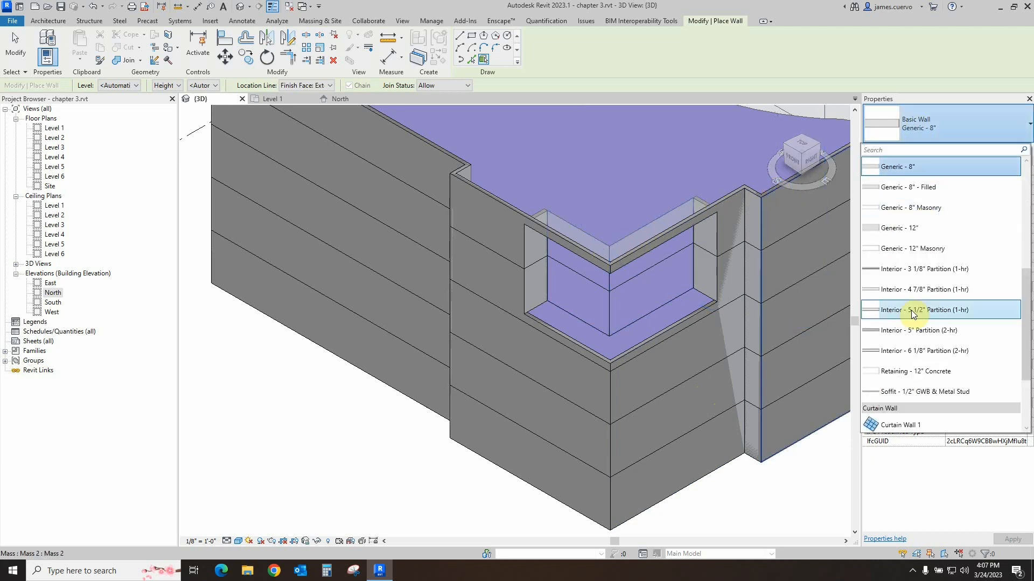
scroll(910, 345, "down", 2)
left_click(896, 384)
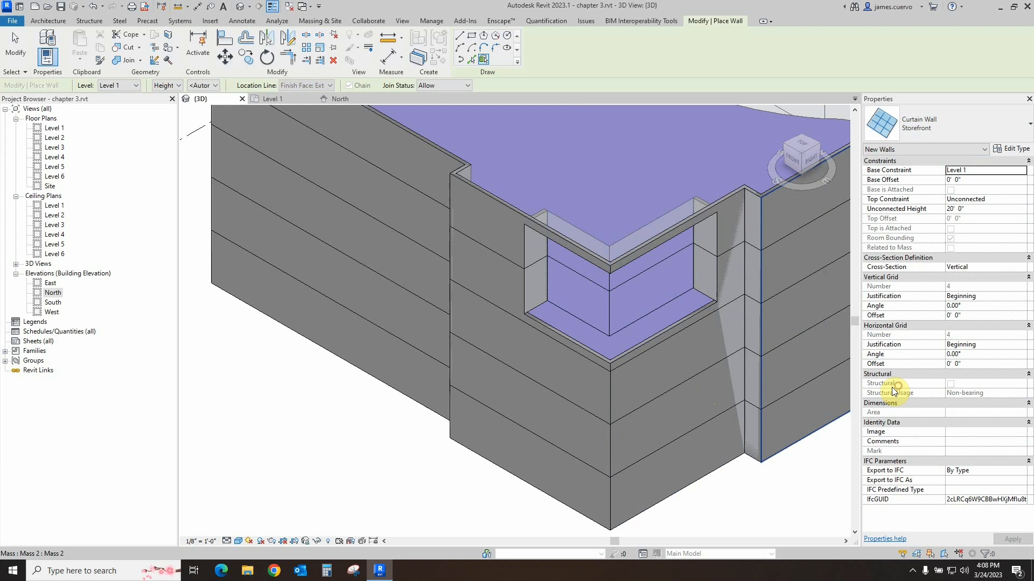
left_click(587, 311)
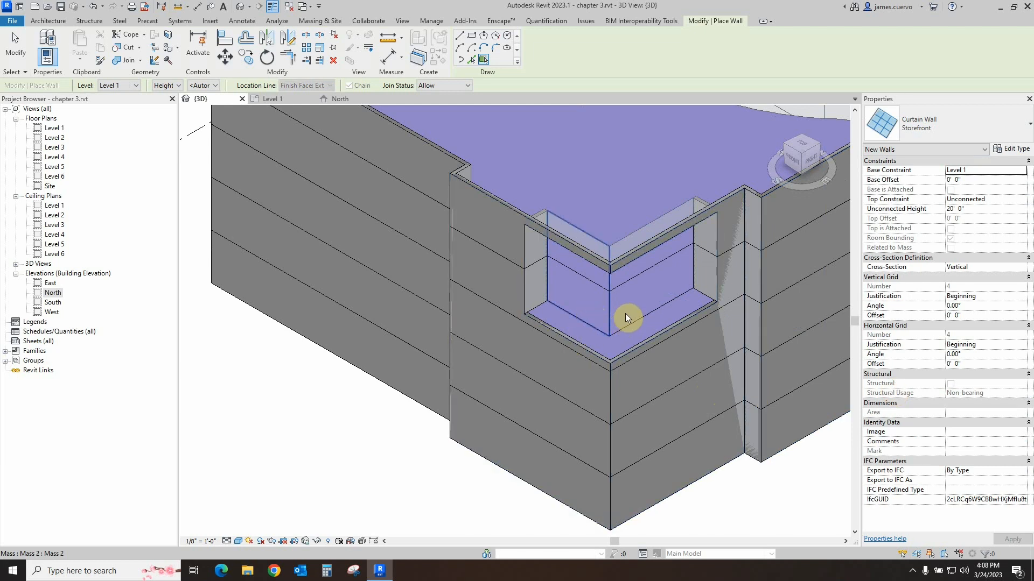
left_click(627, 310)
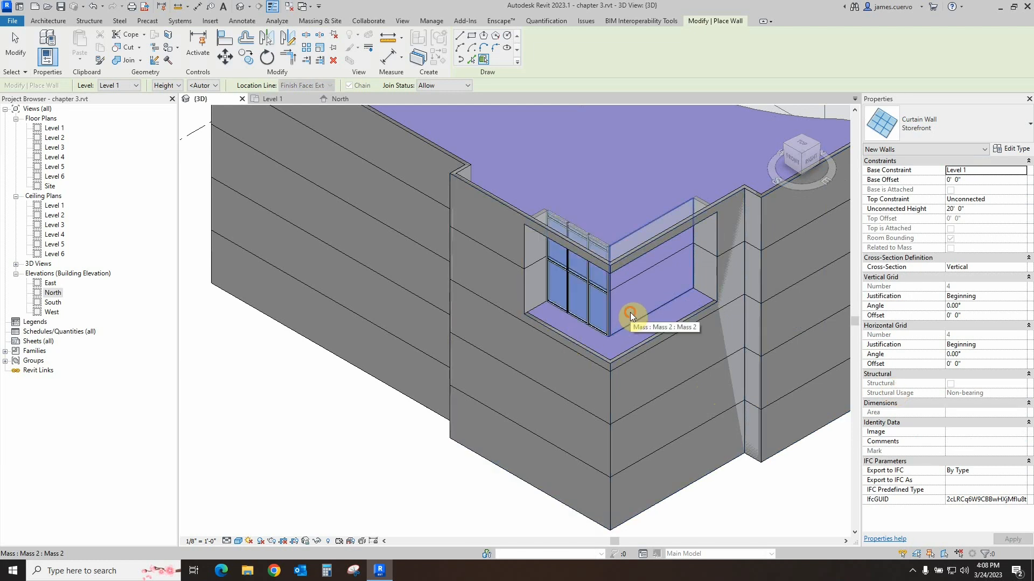
- Create a 2' x 2' curtain system by face across the curved faces along the mass's wavy side
scroll(488, 468, "down", 1)
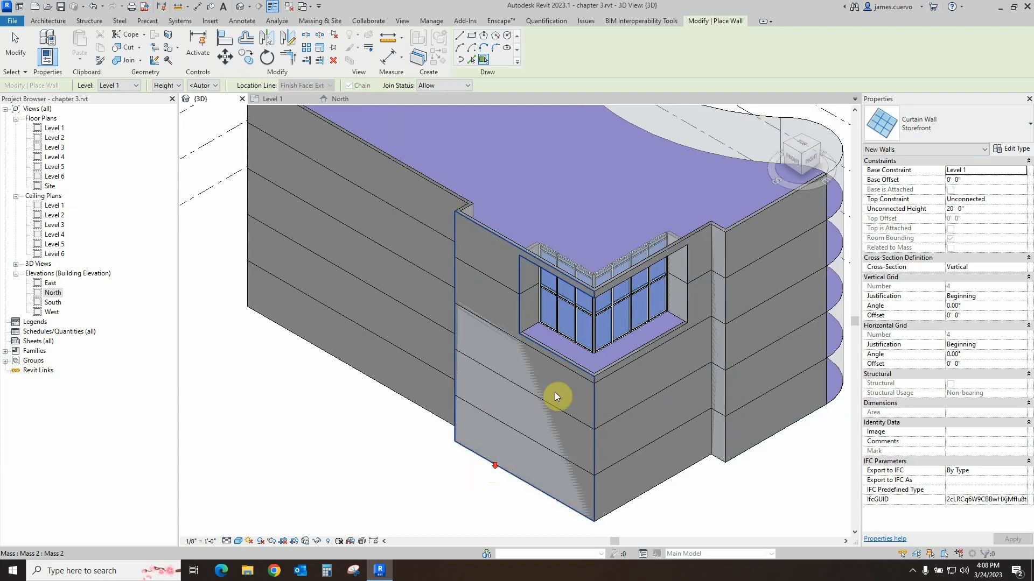
left_click_drag(799, 163, 751, 172)
scroll(341, 249, "down", 2)
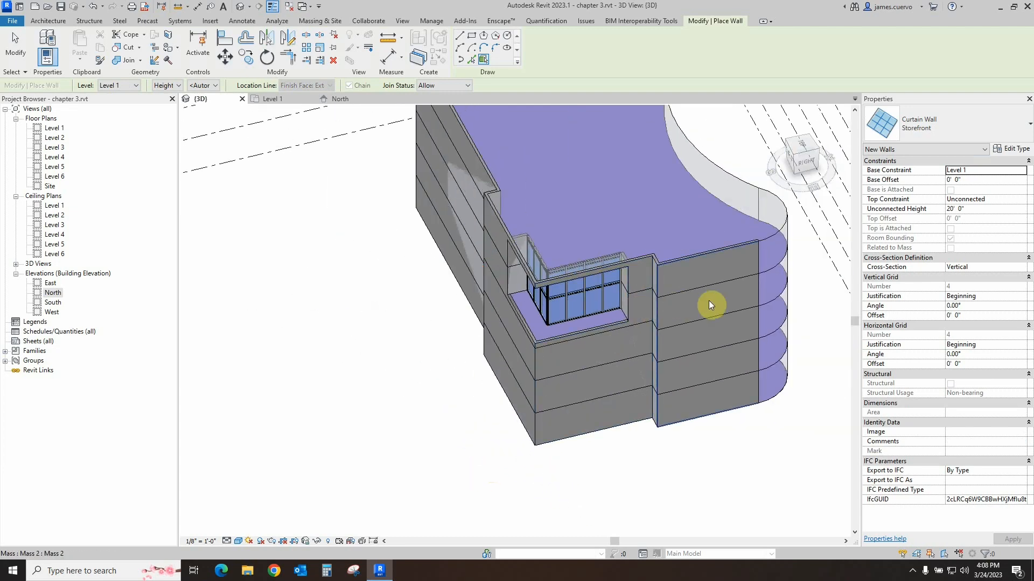
middle_click_drag(577, 261, 472, 347)
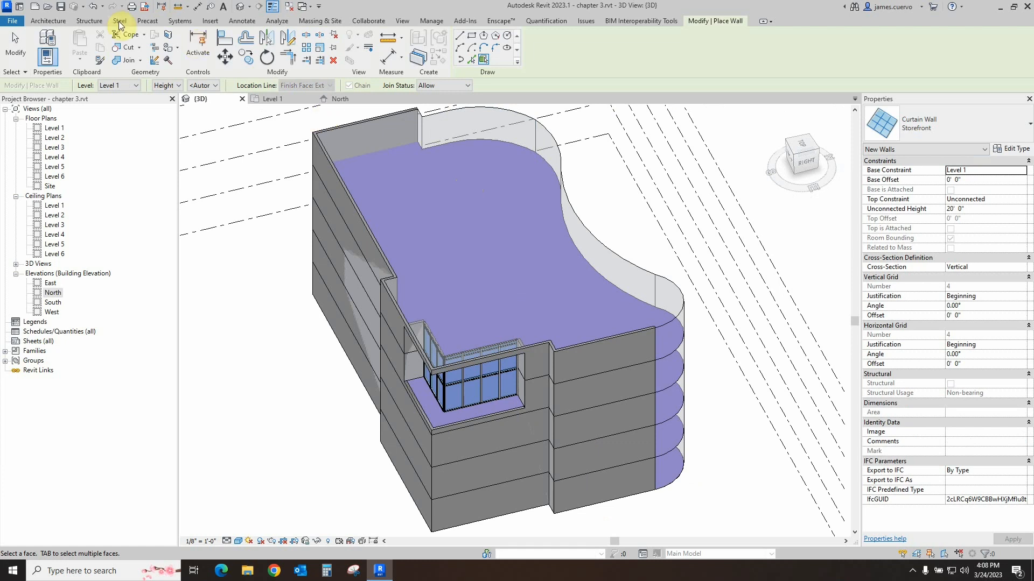
left_click(317, 21)
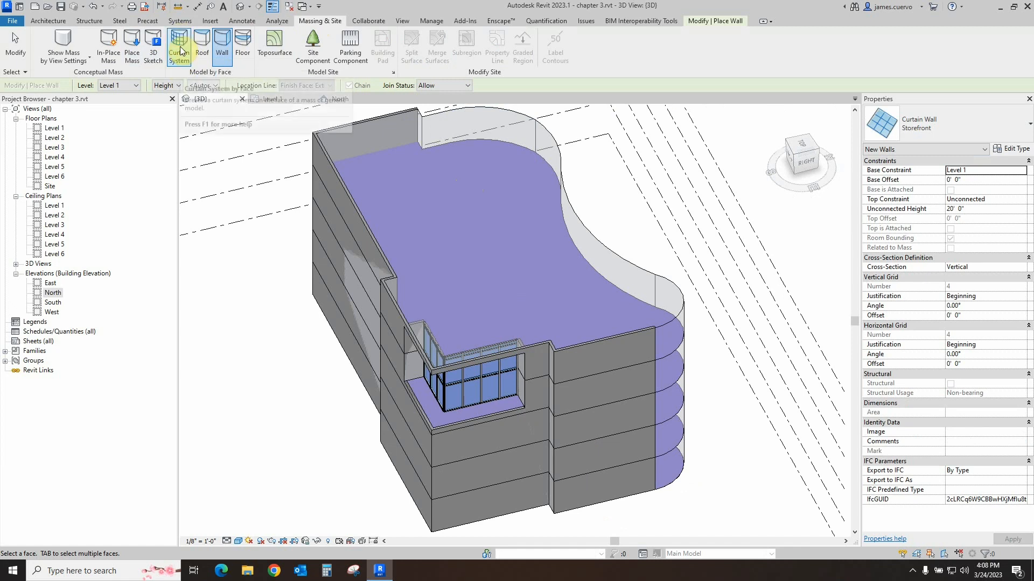
left_click(47, 22)
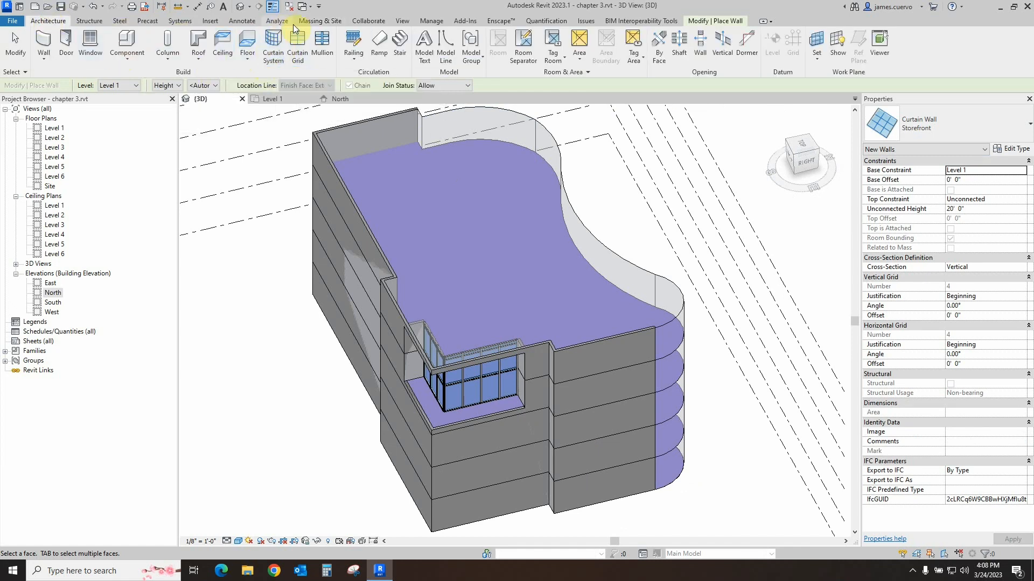
left_click(320, 21)
left_click(183, 48)
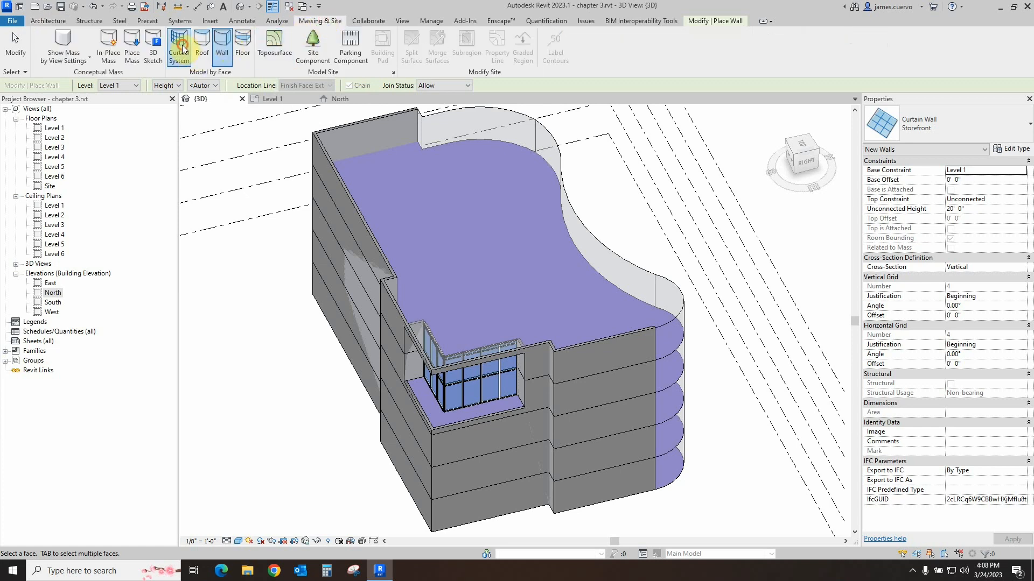
left_click(674, 474)
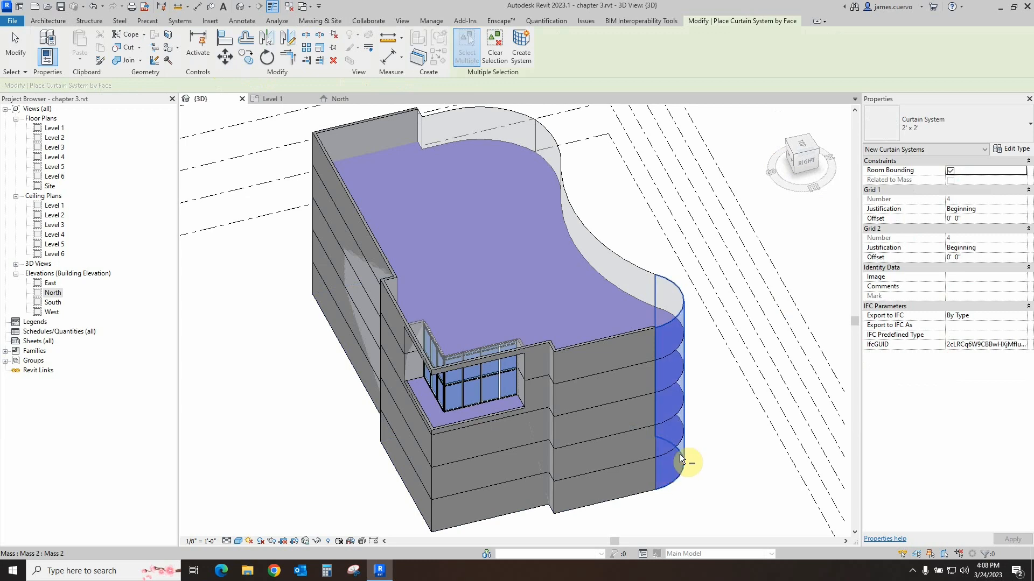
left_click_drag(805, 166, 618, 149)
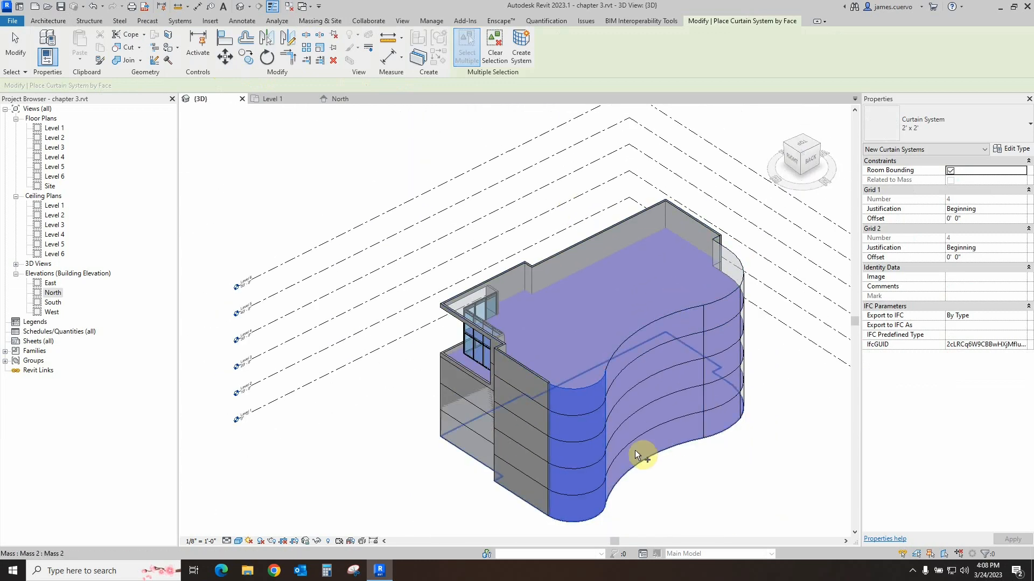
left_click(639, 455)
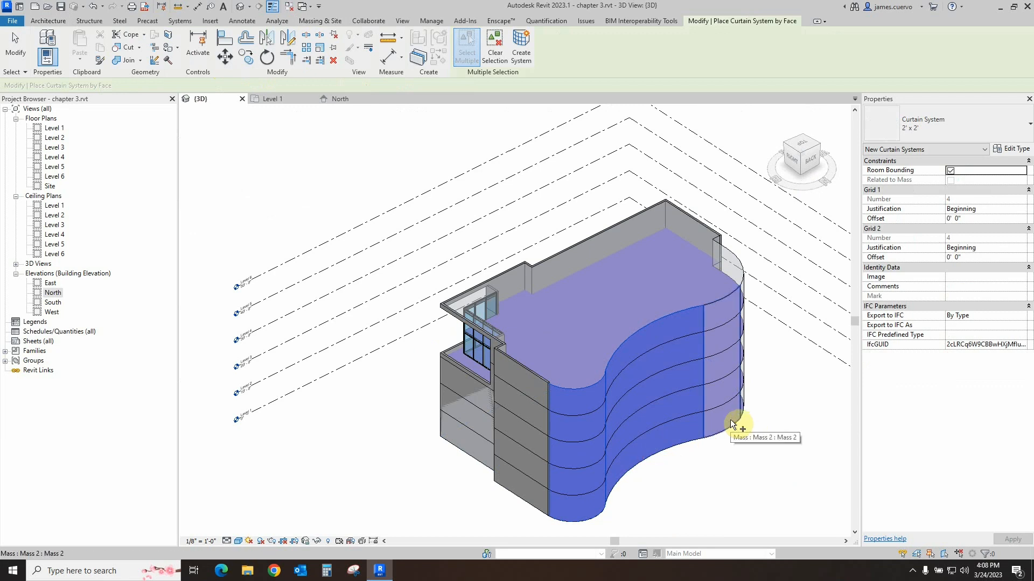
left_click(730, 418)
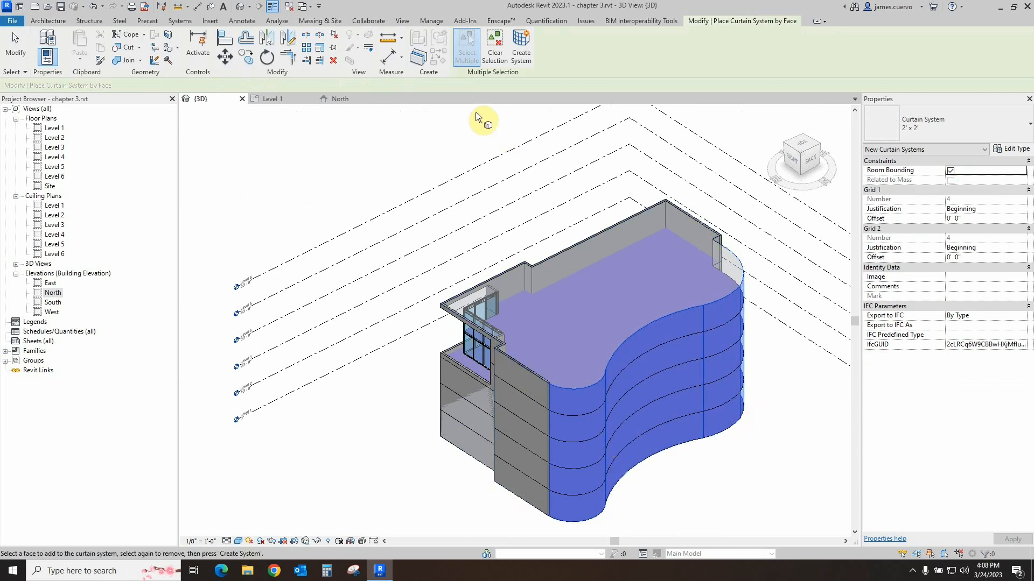
left_click(521, 58)
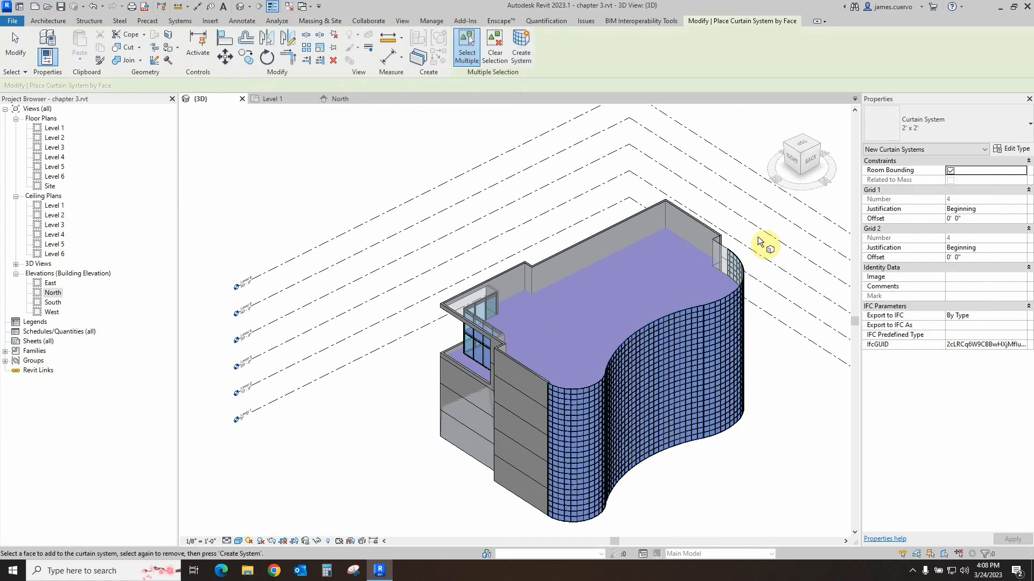
- Place Generic - 8" wall by face on the remaining bare flat face between the curtain system and the existing end wall
left_click_drag(795, 171, 646, 192)
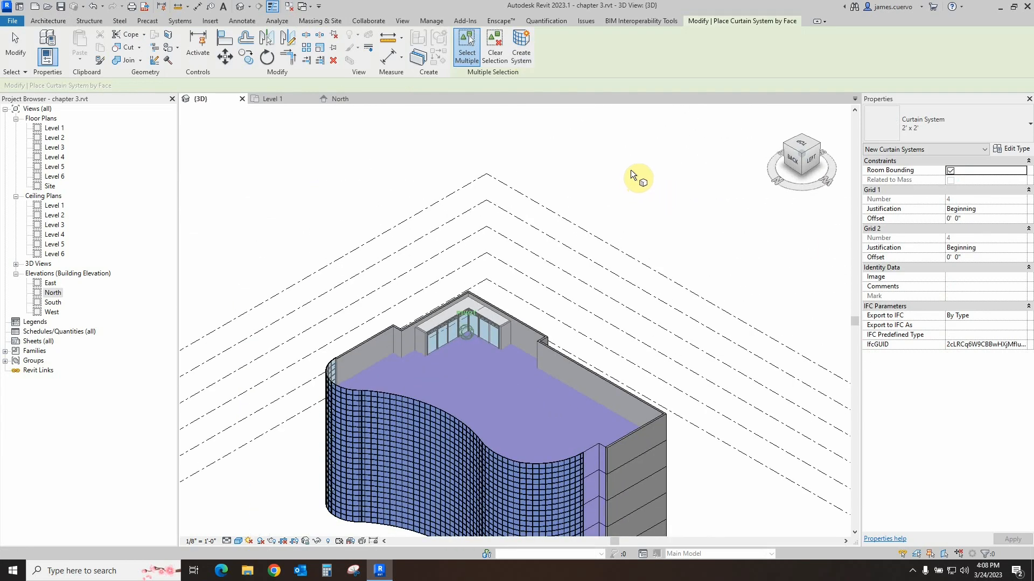
scroll(672, 393, "up", 2)
scroll(665, 355, "down", 2)
middle_click_drag(665, 356, 661, 317)
middle_click_drag(641, 441, 634, 356)
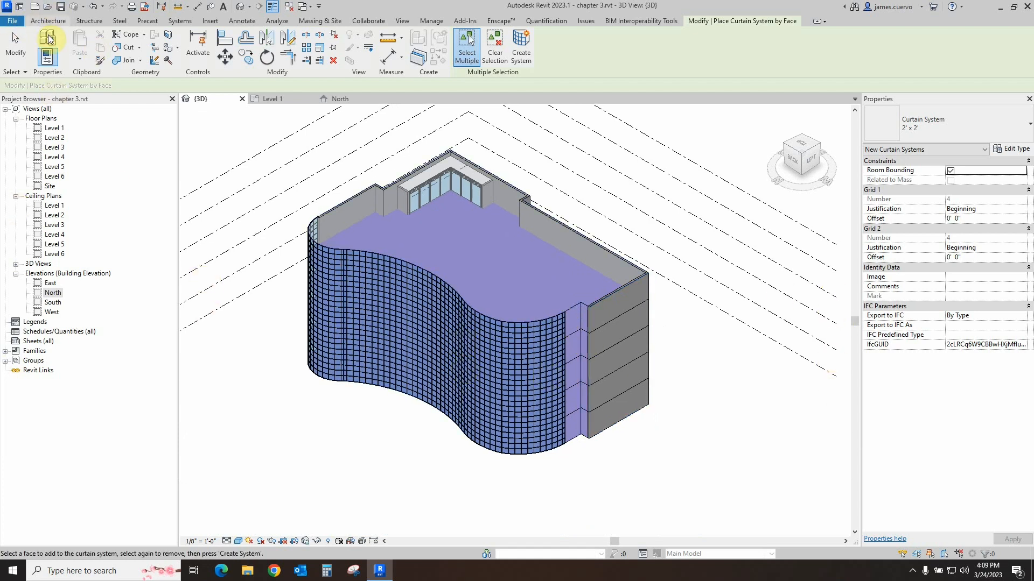
left_click(36, 21)
left_click(44, 63)
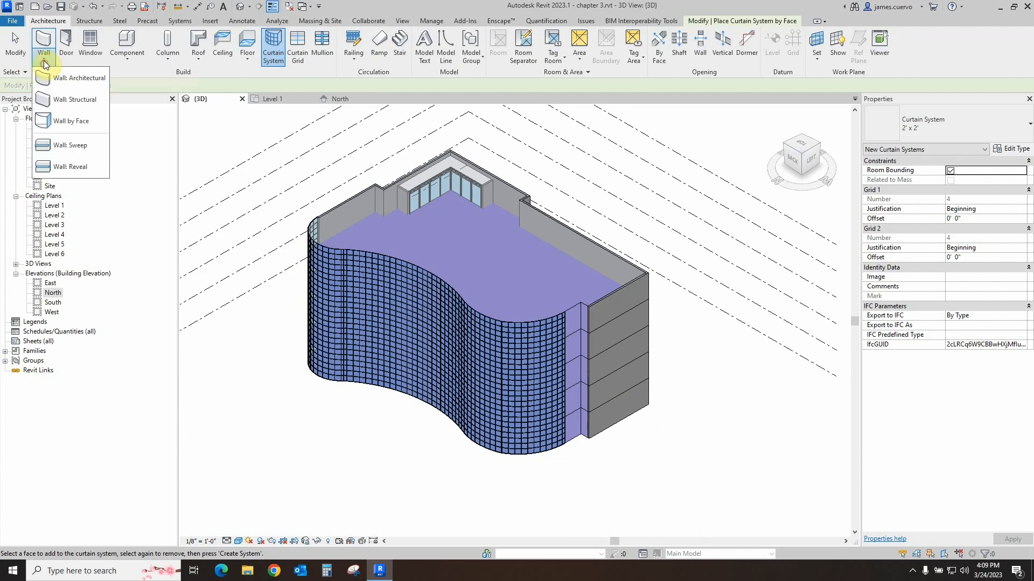
left_click(51, 126)
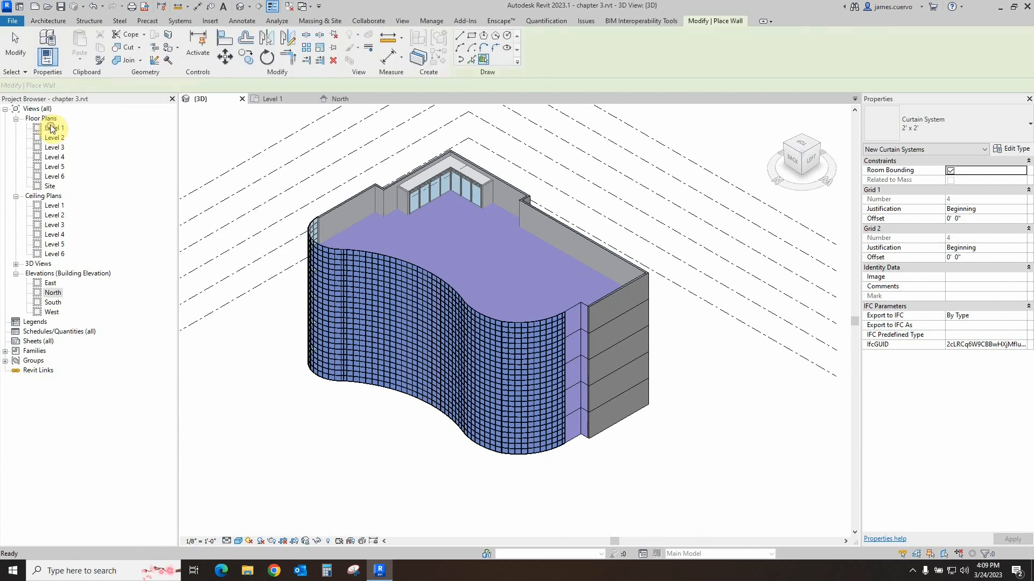
left_click(926, 124)
scroll(922, 302, "up", 5)
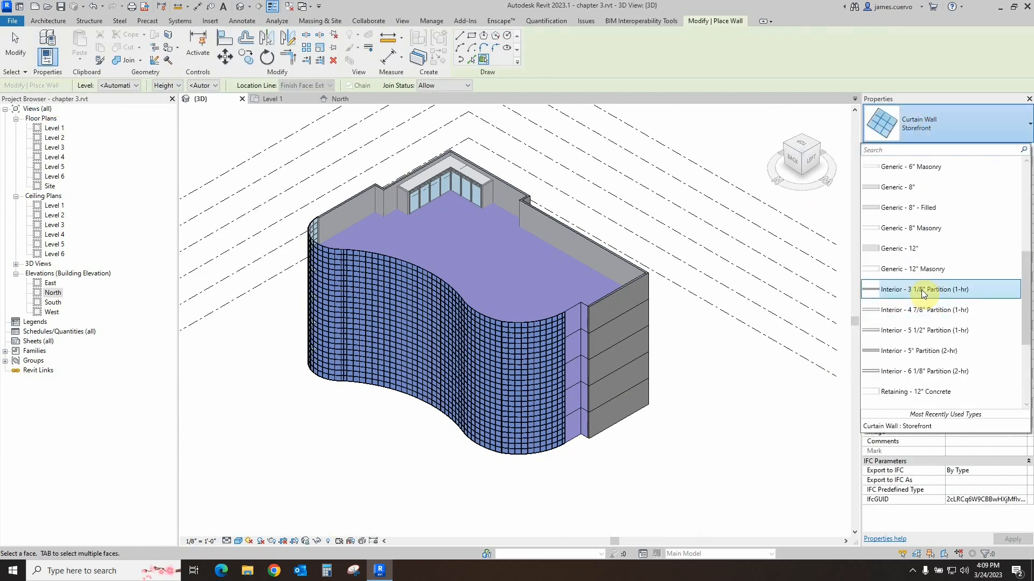
left_click(906, 188)
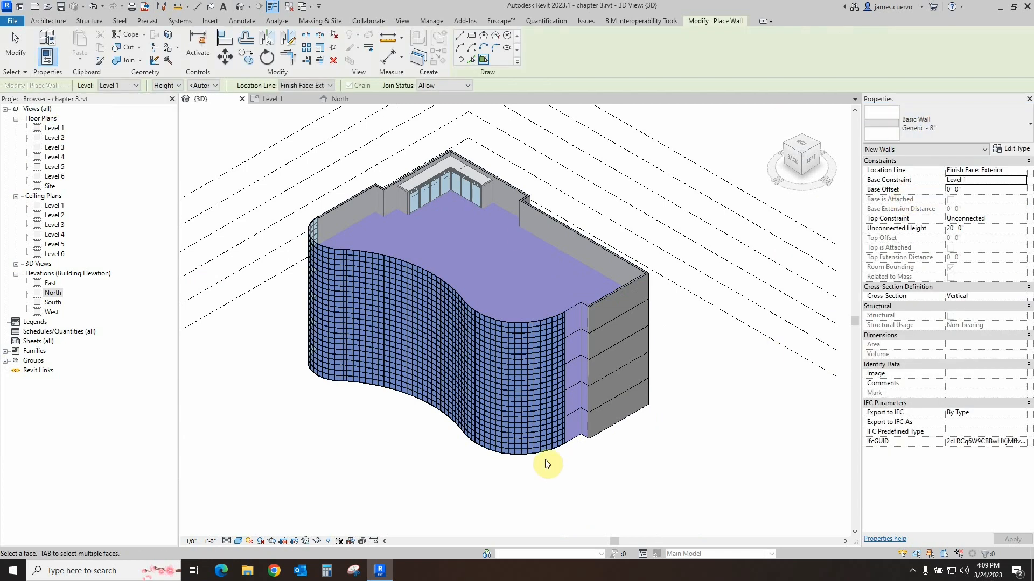
left_click(585, 434)
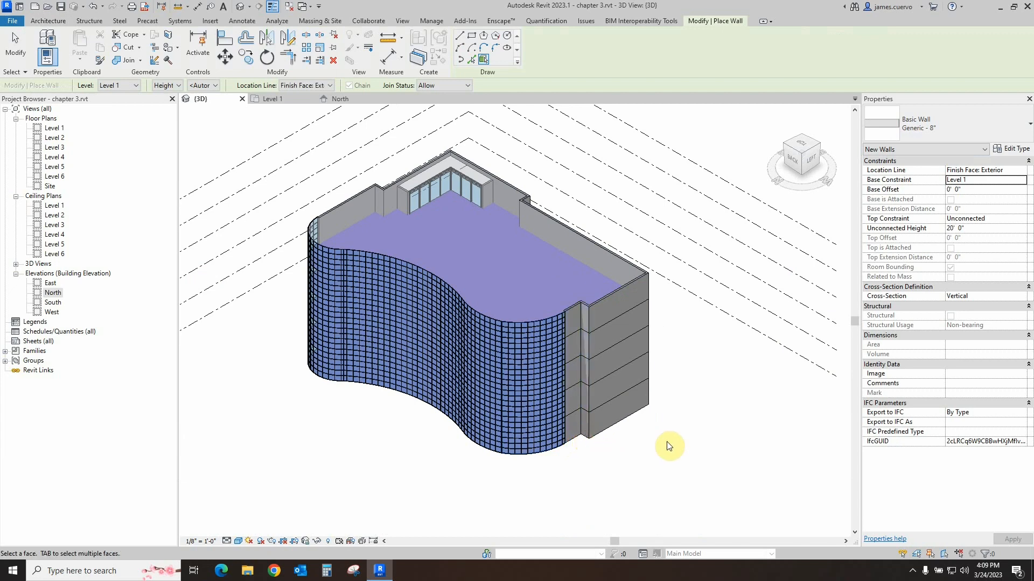
- Set the 3D view's visual style to Wireframe so the mass floors inside the building can be selected
left_click(796, 162)
middle_click_drag(216, 132, 404, 141, "shift")
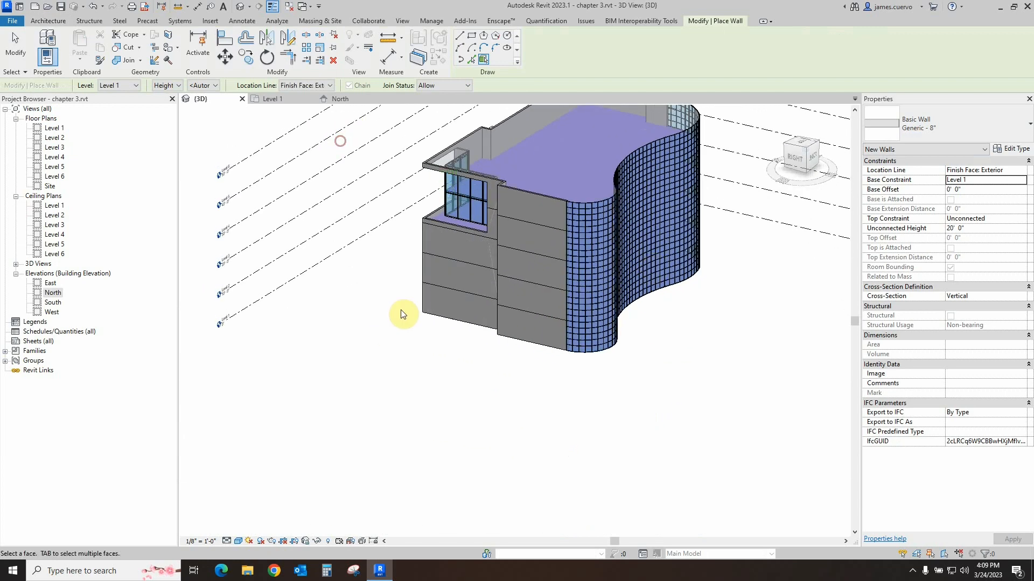
scroll(405, 285, "up", 3)
scroll(415, 511, "down", 2)
middle_click_drag(467, 357, 431, 517)
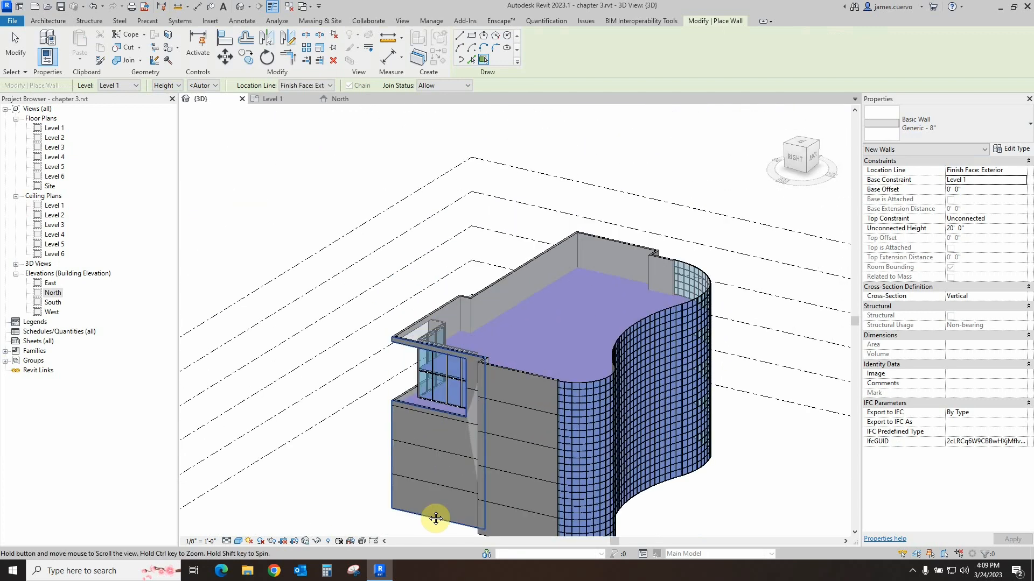
scroll(517, 385, "up", 4)
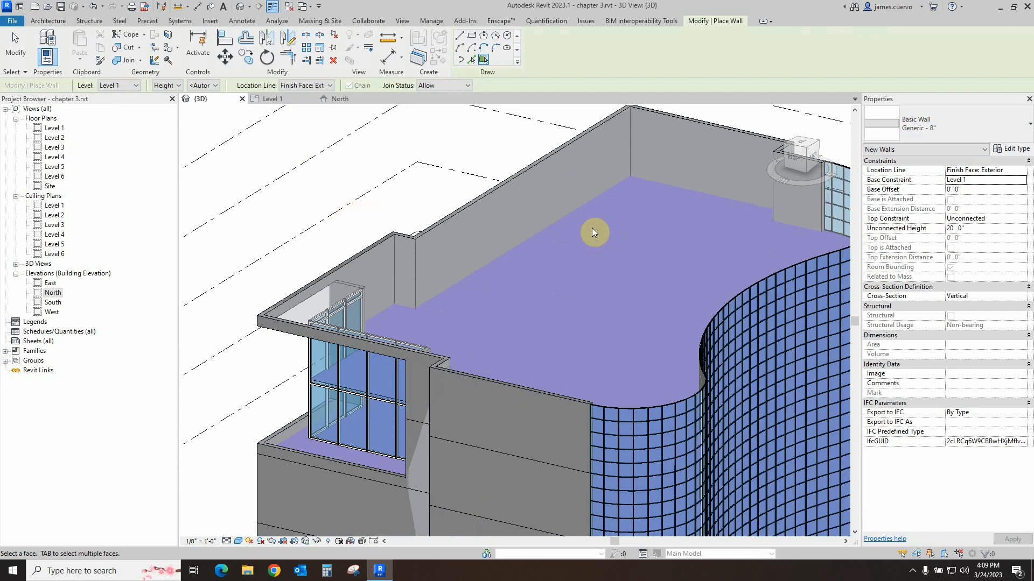
left_click(238, 541)
left_click(247, 486)
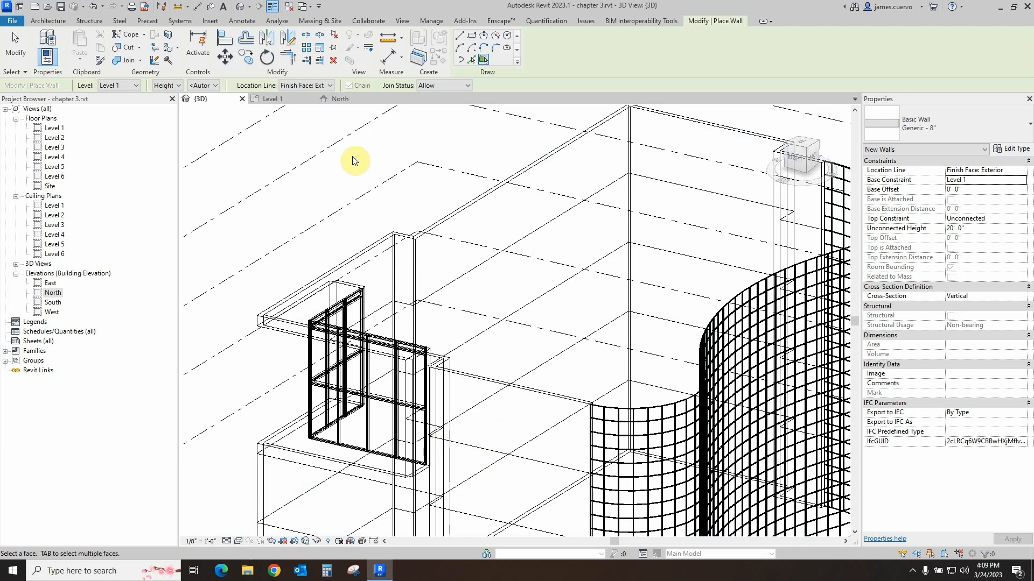
- Create 3" LW Concrete on 2" Metal Deck floors by face from the mass floors above the ground level
left_click(326, 21)
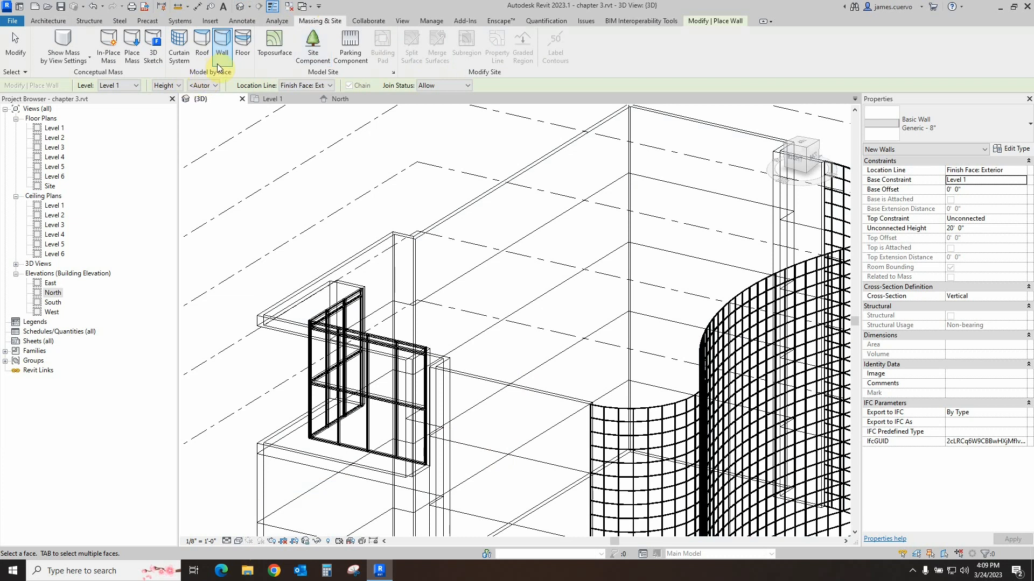
left_click(241, 47)
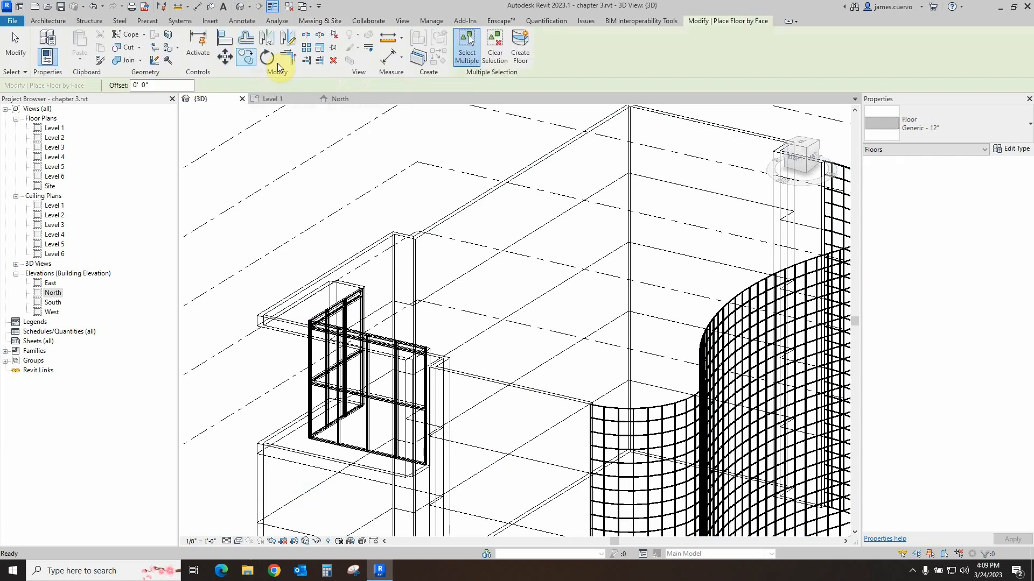
left_click(926, 130)
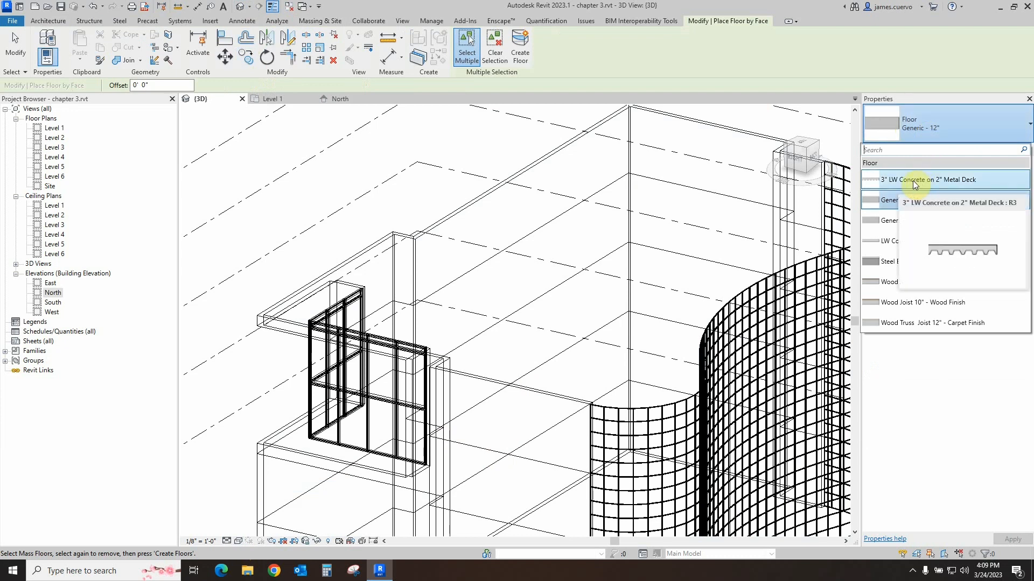
left_click(914, 182)
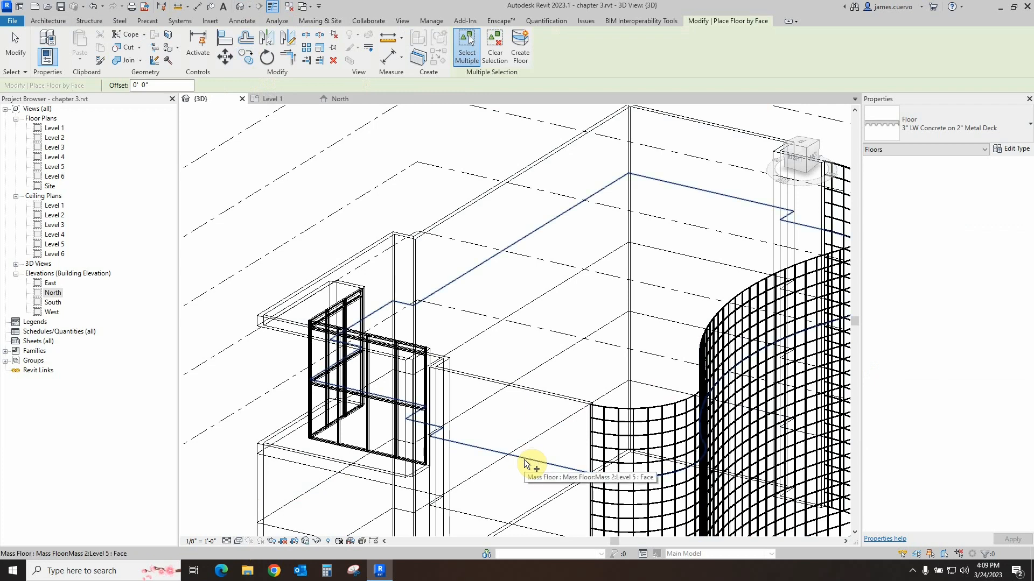
scroll(525, 462, "down", 4)
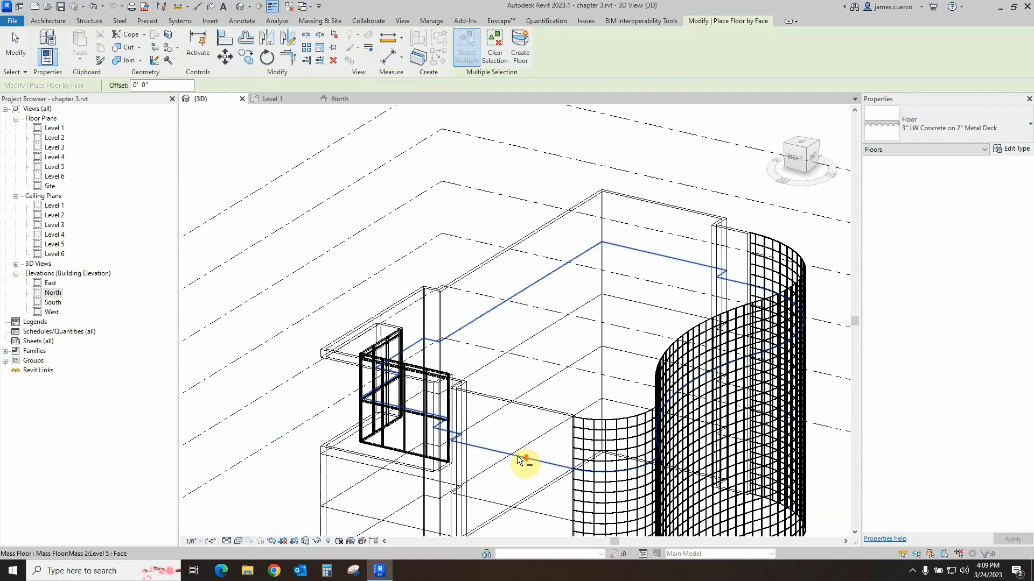
middle_click_drag(508, 436, 514, 416)
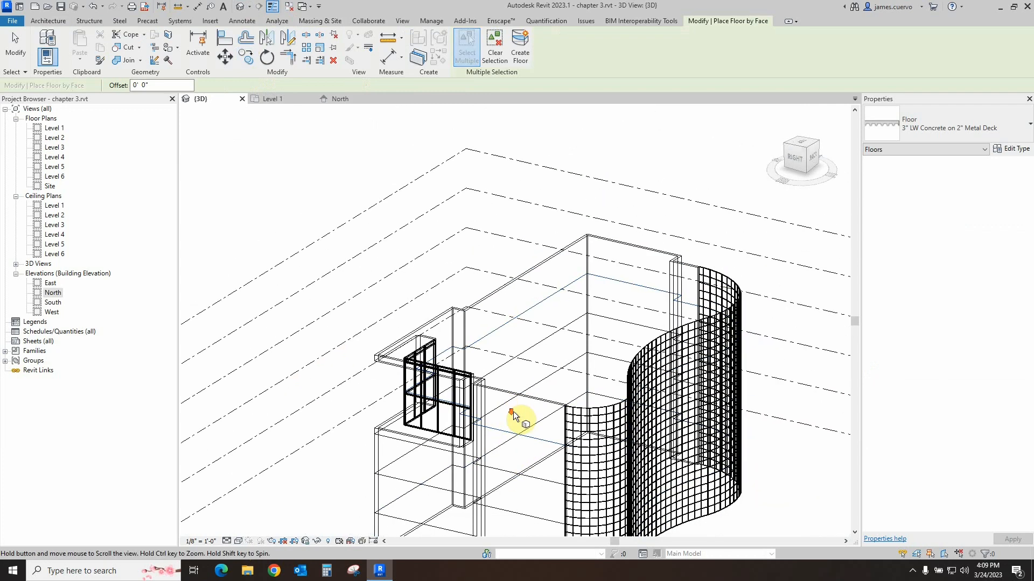
left_click(519, 462)
left_click(517, 477)
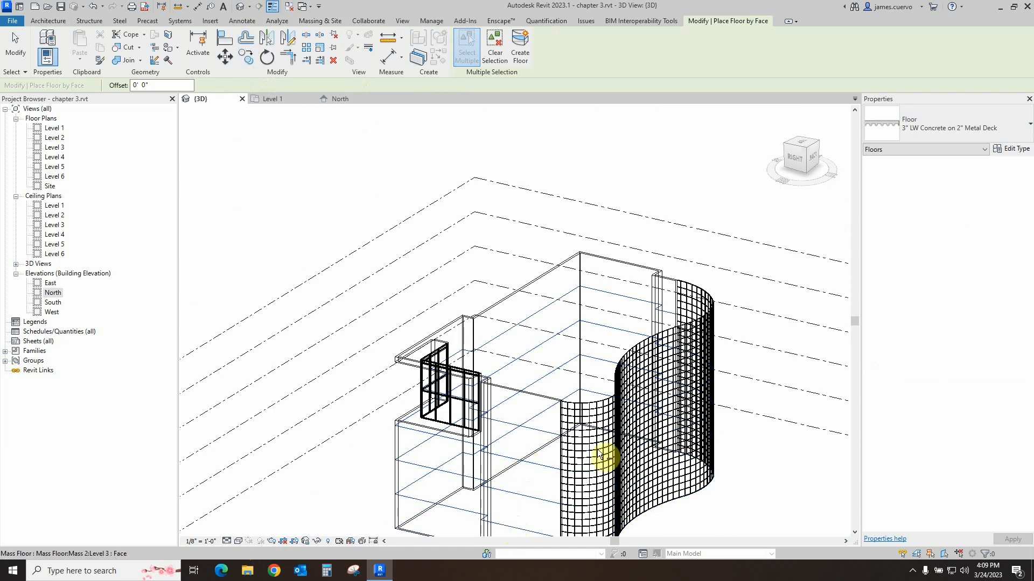
left_click(520, 54)
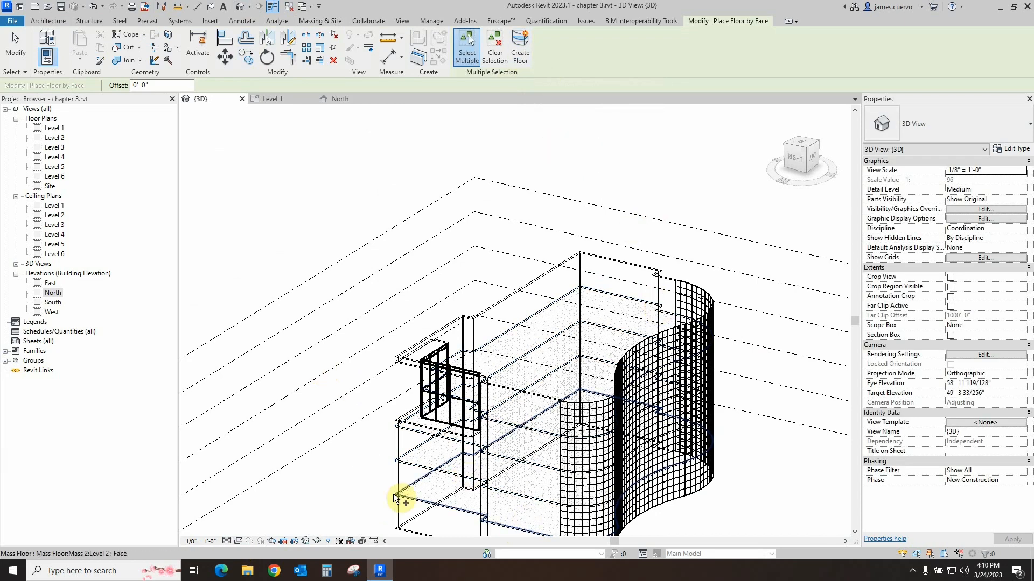
- Create a Generic - 12" floor by face from the ground-level mass floor
scroll(485, 404, "down", 5)
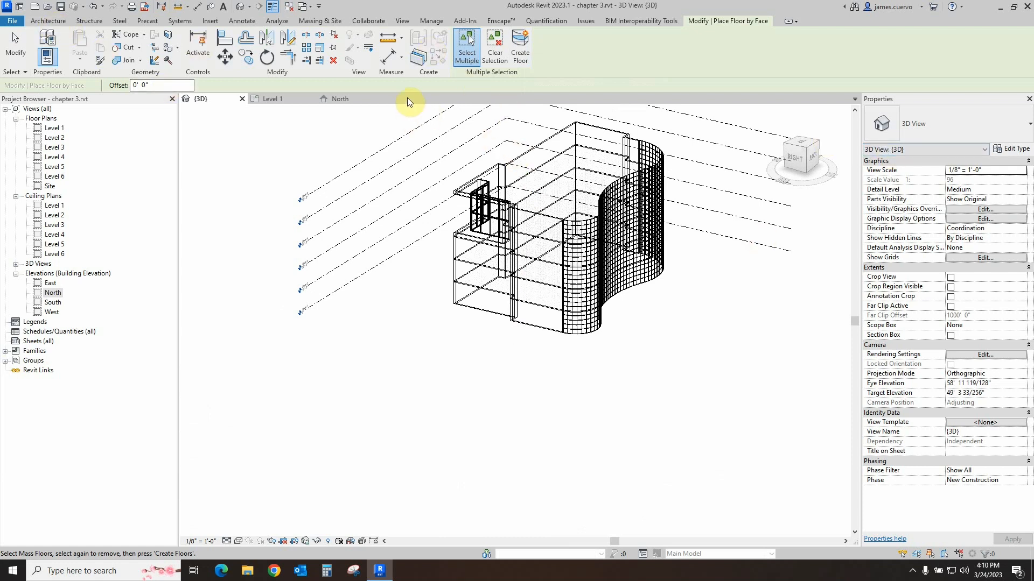
scroll(411, 117, "down", 3)
middle_click_drag(401, 143, 398, 284)
scroll(358, 194, "up", 1)
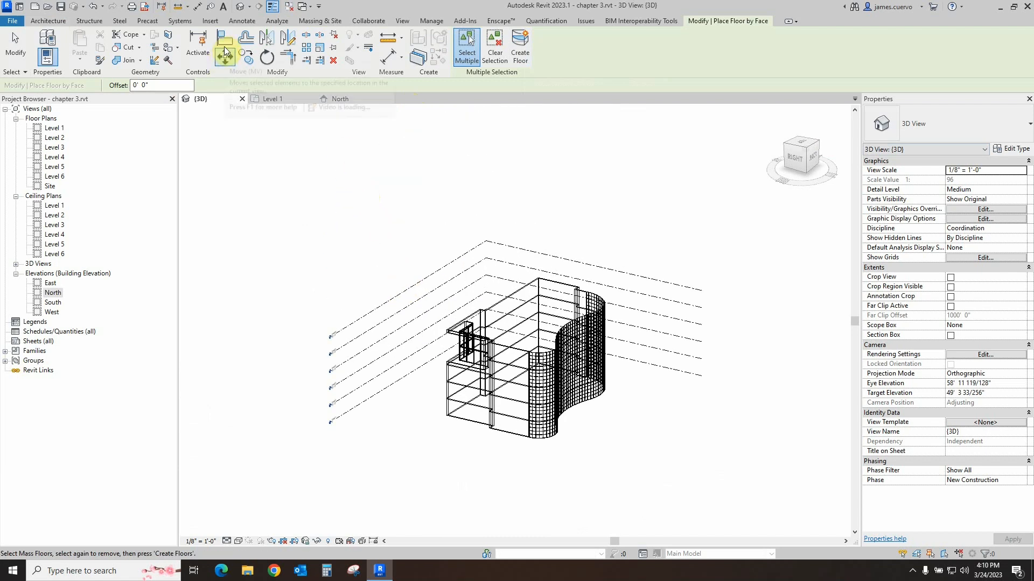
left_click(56, 23)
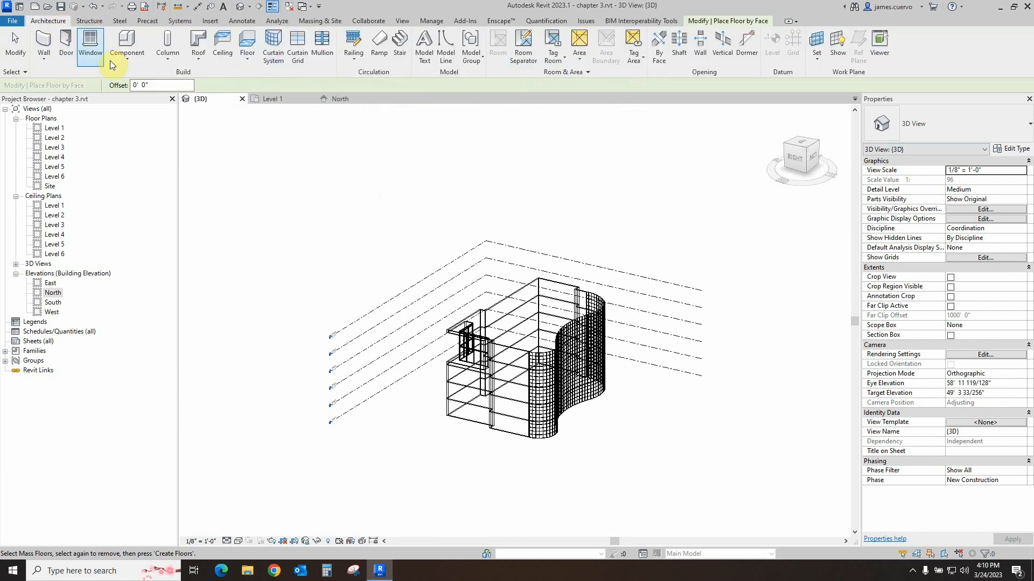
left_click(245, 63)
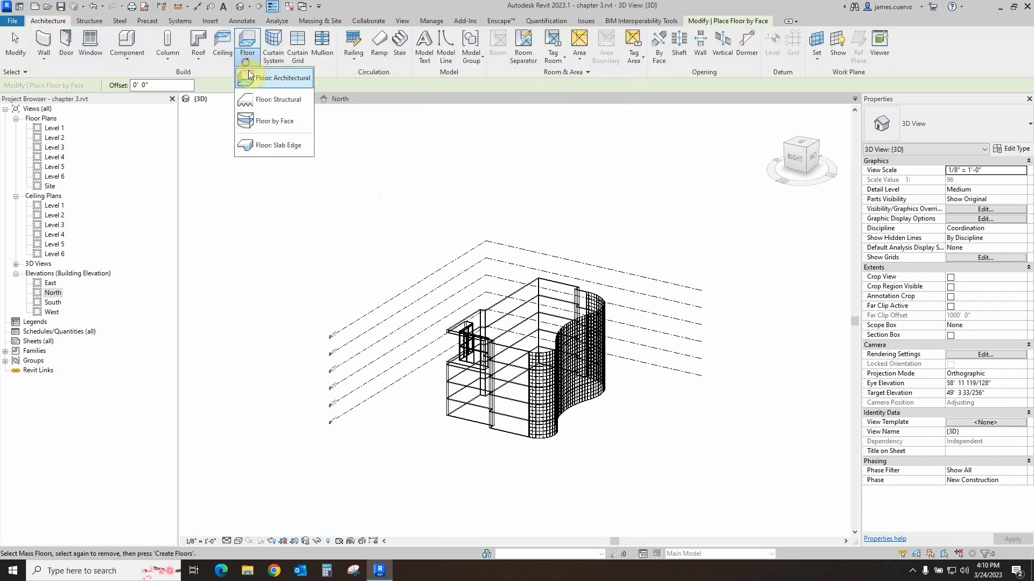
left_click(260, 123)
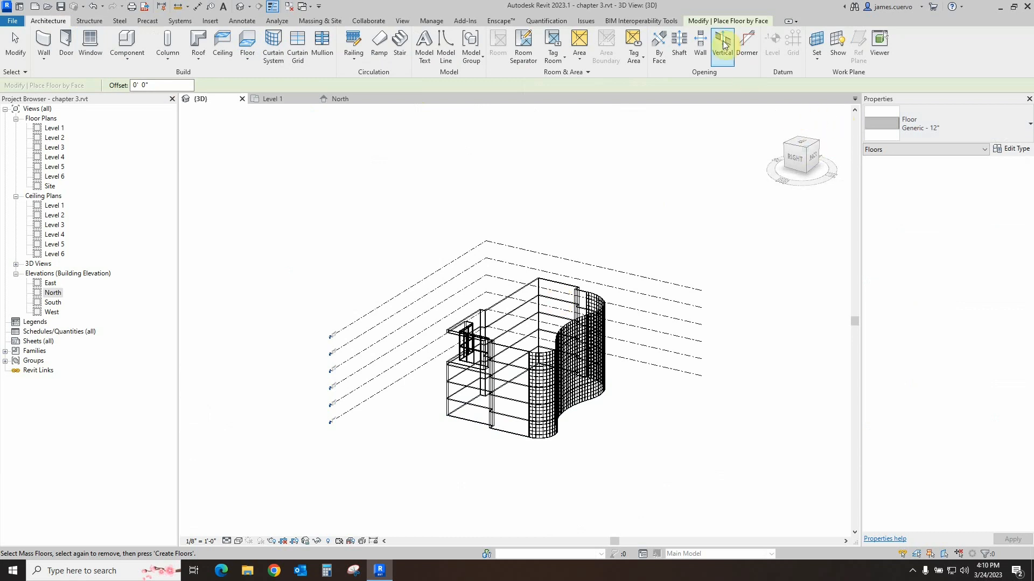
left_click(731, 22)
left_click(525, 60)
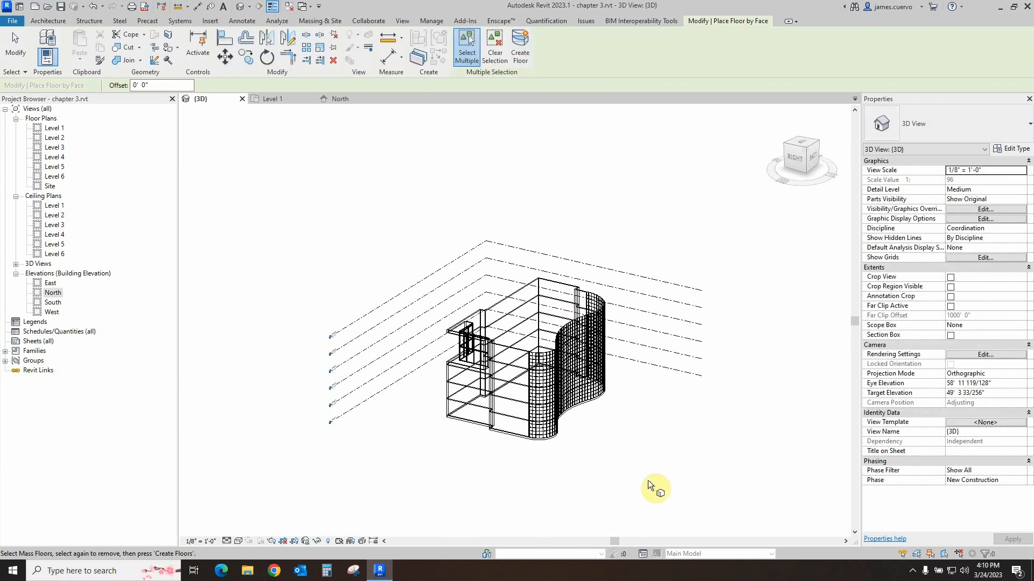
- Set the 3D view's visual style to Shaded and turn the building to show its carved corner
left_click(241, 542)
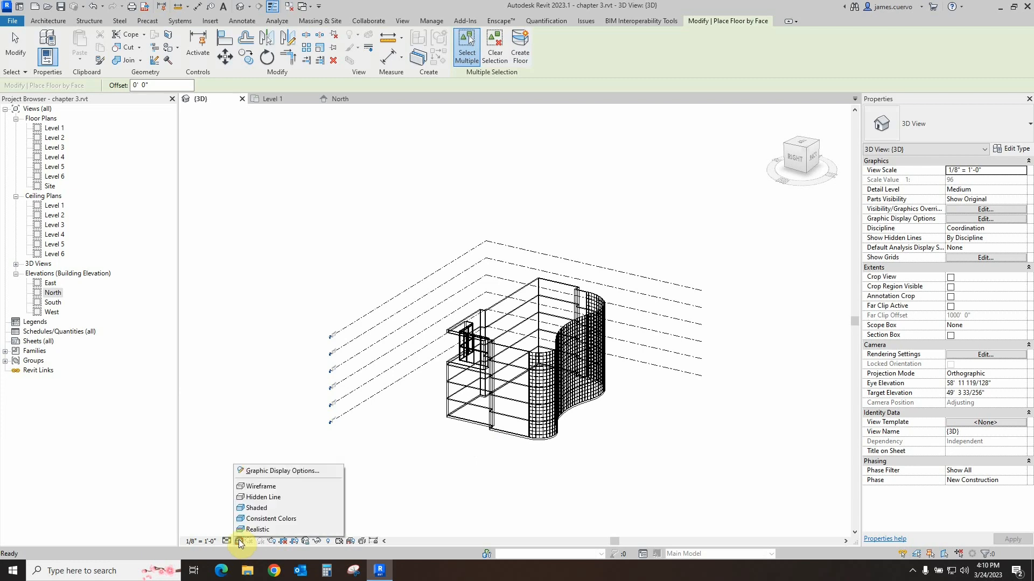
left_click(256, 508)
scroll(443, 431, "up", 3)
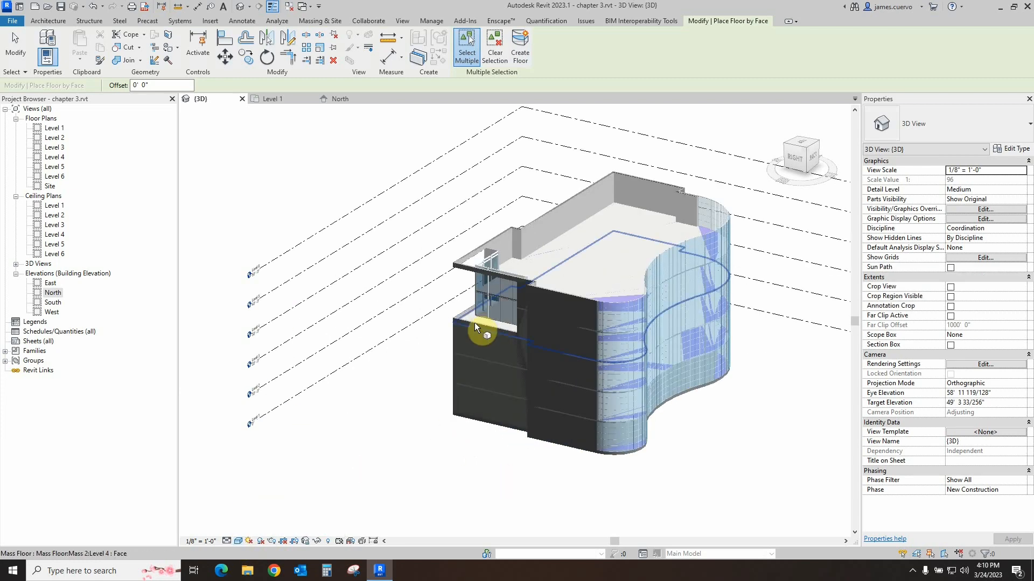
scroll(476, 323, "up", 3)
scroll(478, 320, "down", 2)
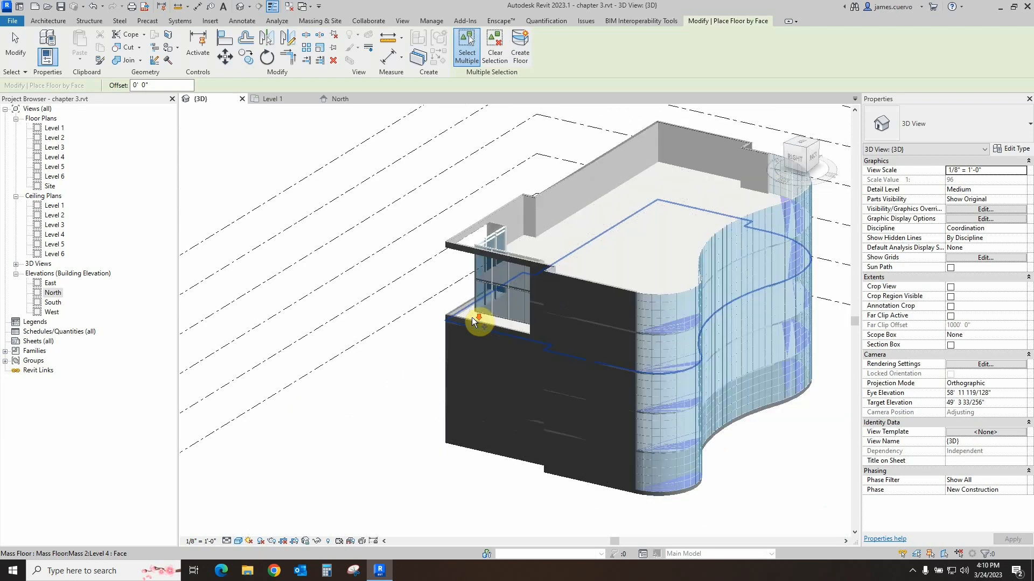
mouse_move(798, 169)
left_mouse_down()
mouse_move(824, 217)
mouse_move(847, 231)
mouse_move(210, 205)
mouse_move(248, 167)
left_mouse_up()
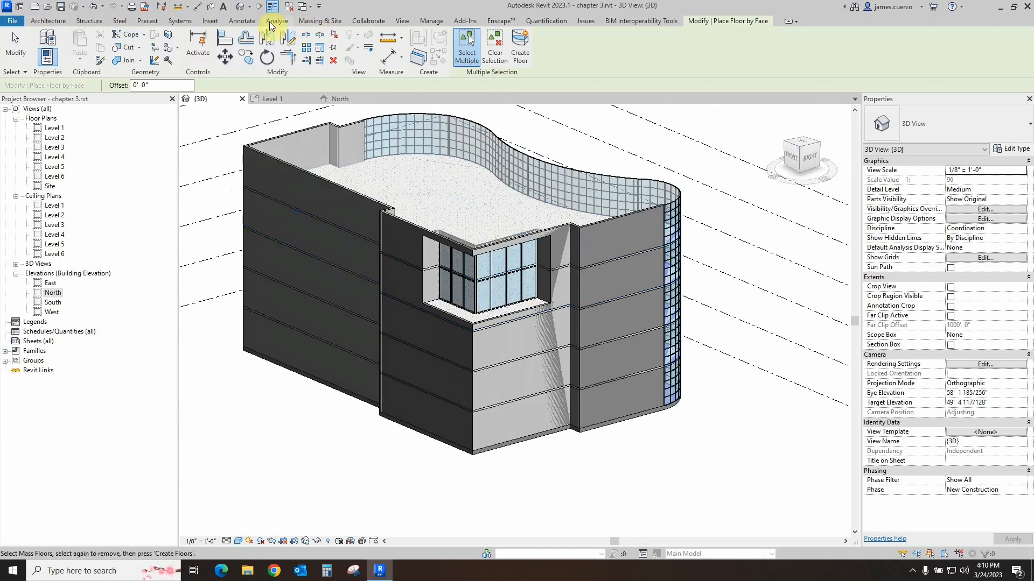
left_click(317, 23)
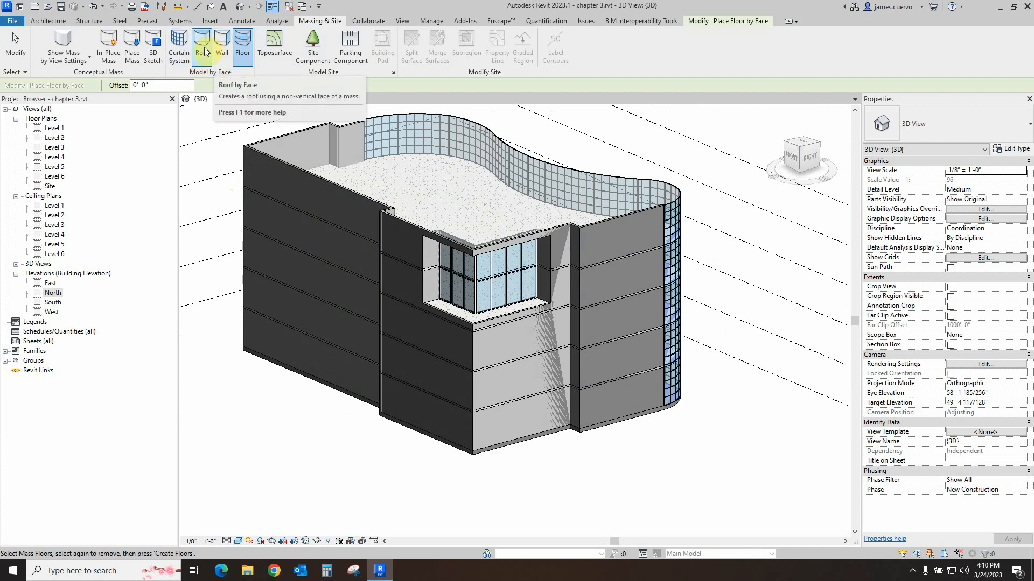
left_click(47, 20)
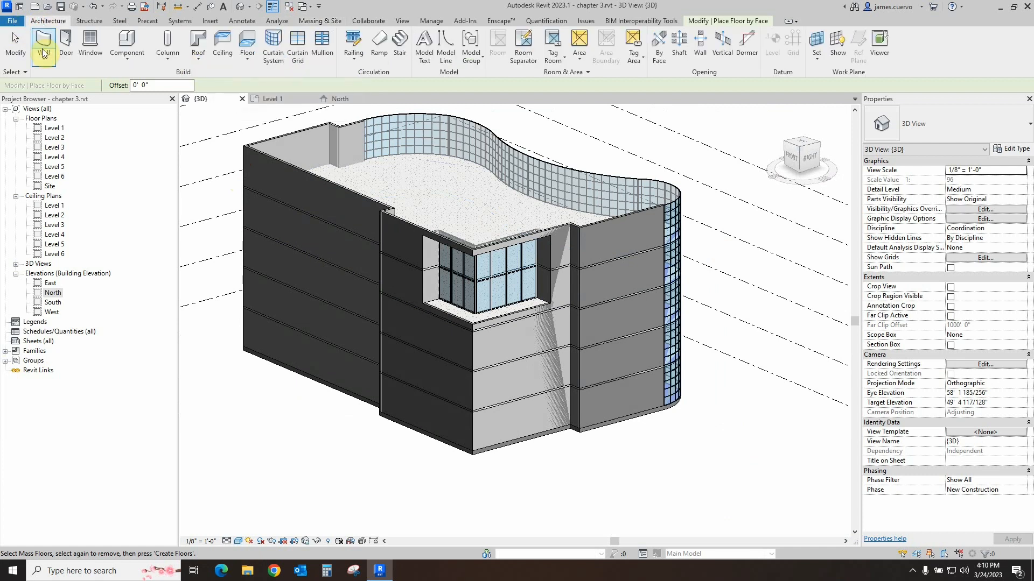
left_click(45, 59)
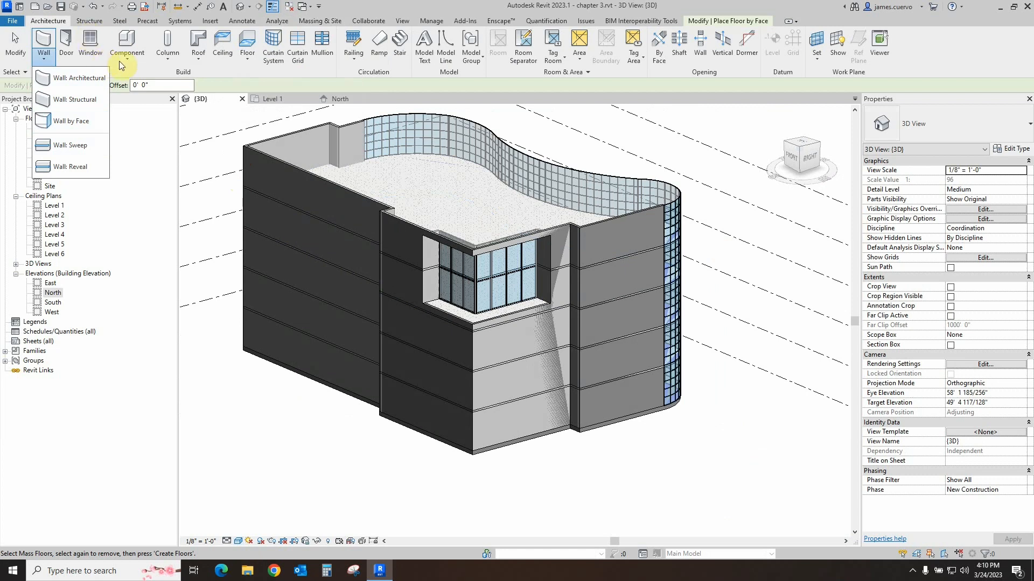
left_click(232, 77)
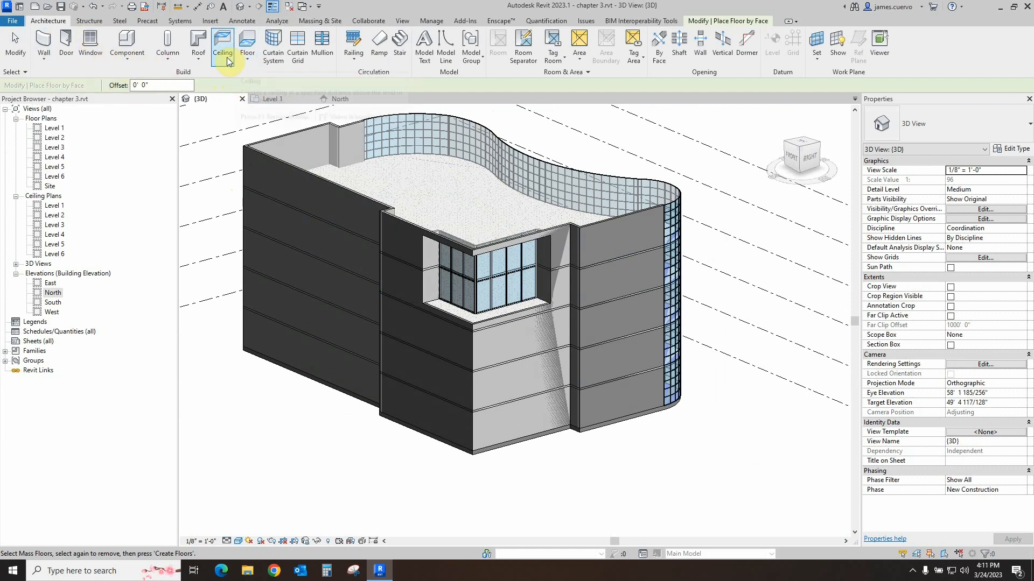
left_click(197, 62)
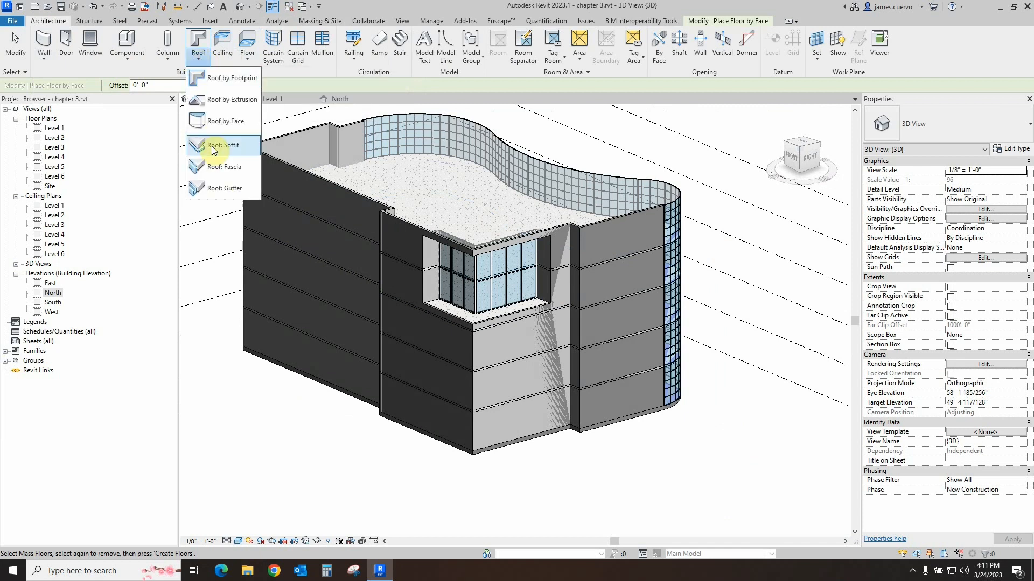
left_click(210, 123)
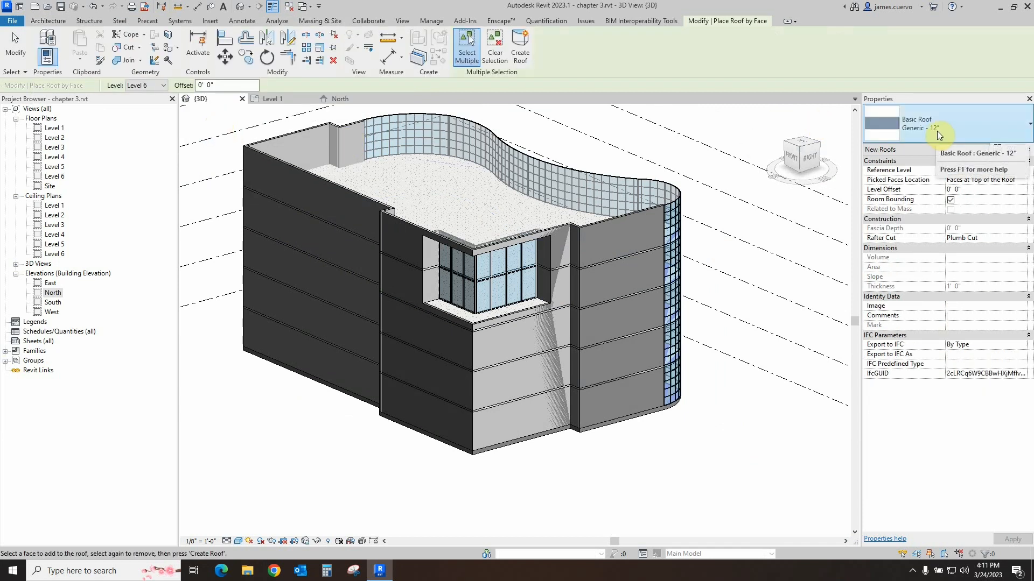
left_click(355, 197)
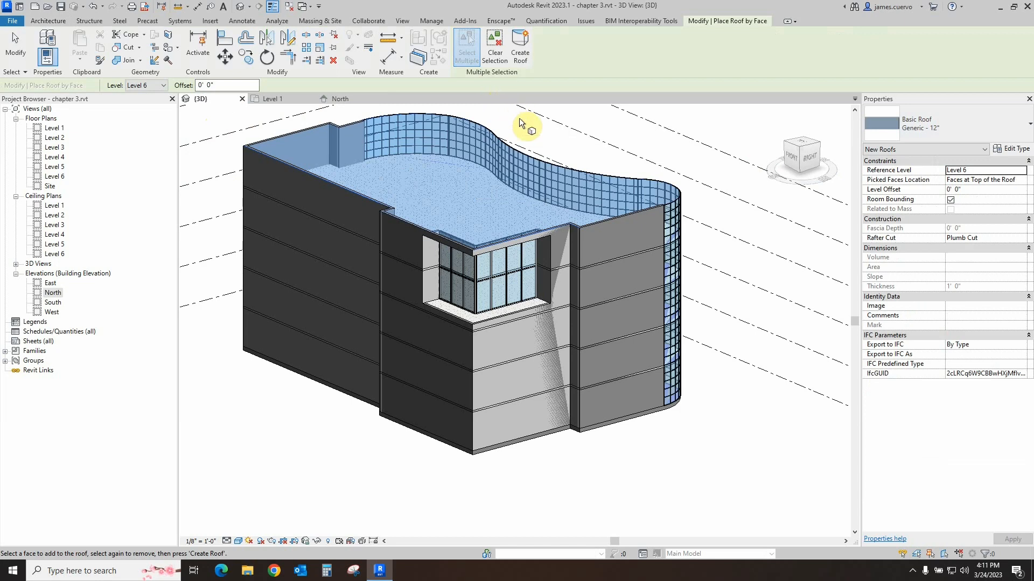
key("Escape")
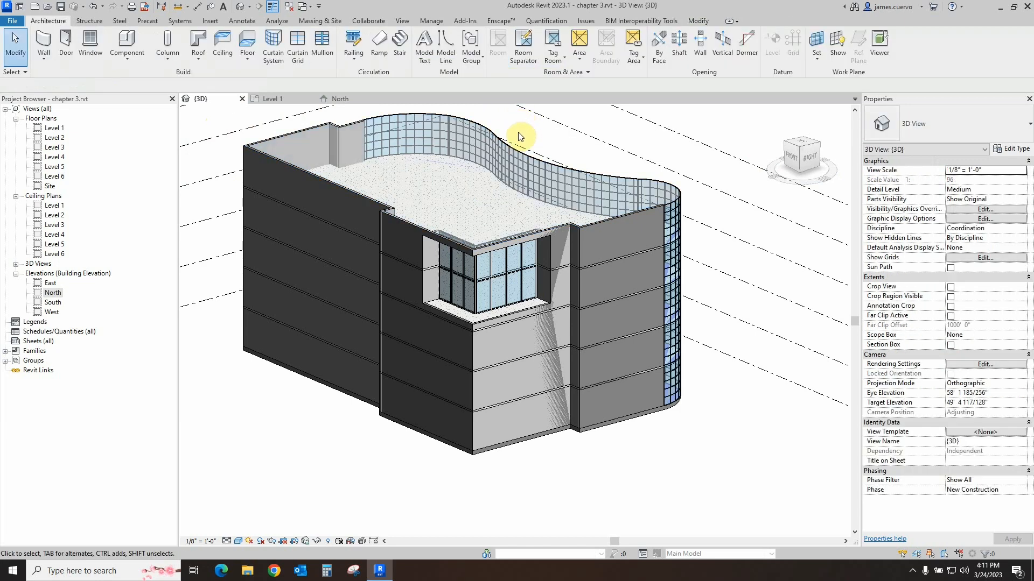
- Start a roof by footprint and place it on Level 6
middle_click_drag(522, 153, 558, 291)
scroll(318, 275, "up", 2)
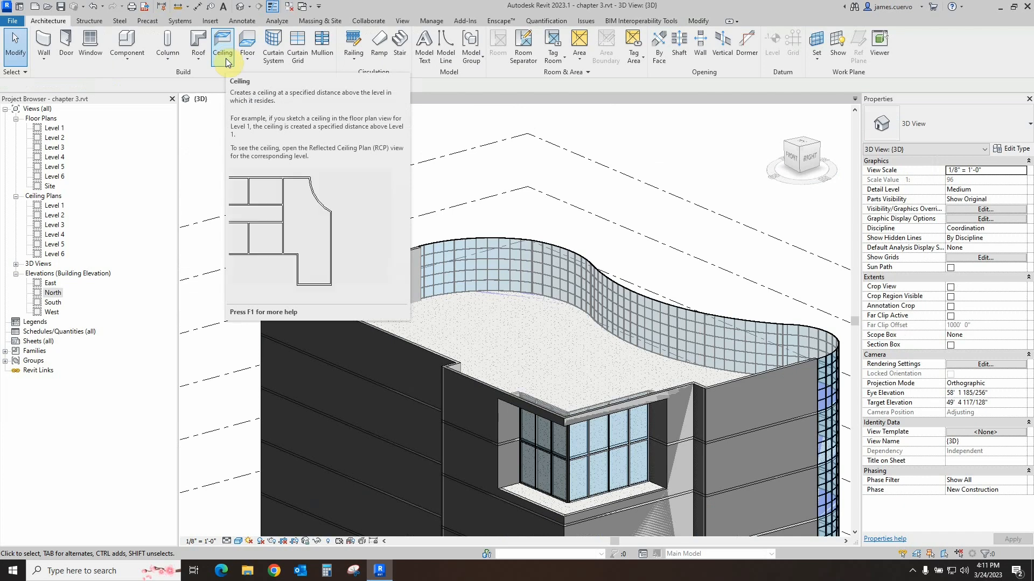
left_click(225, 54)
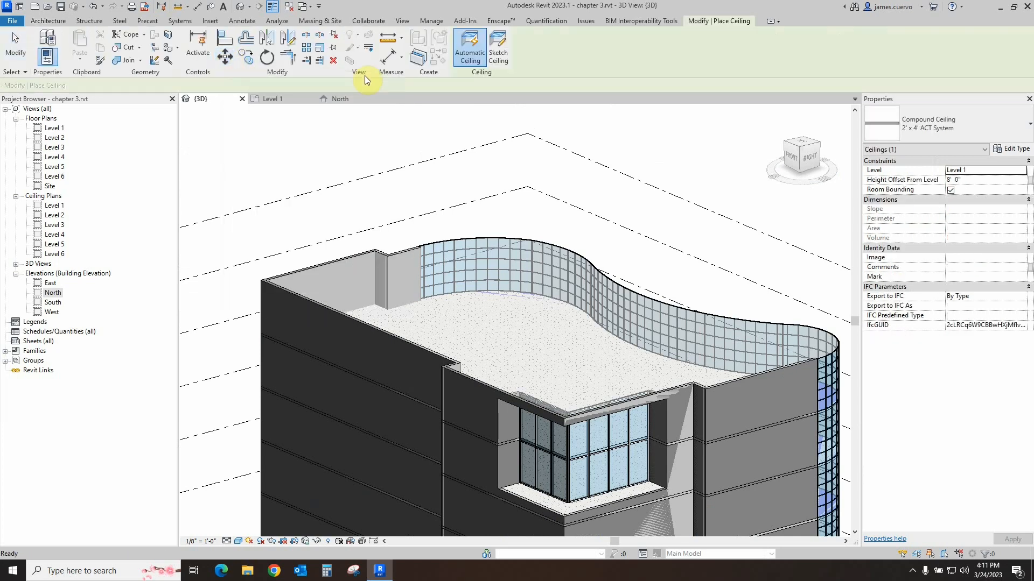
left_click(42, 21)
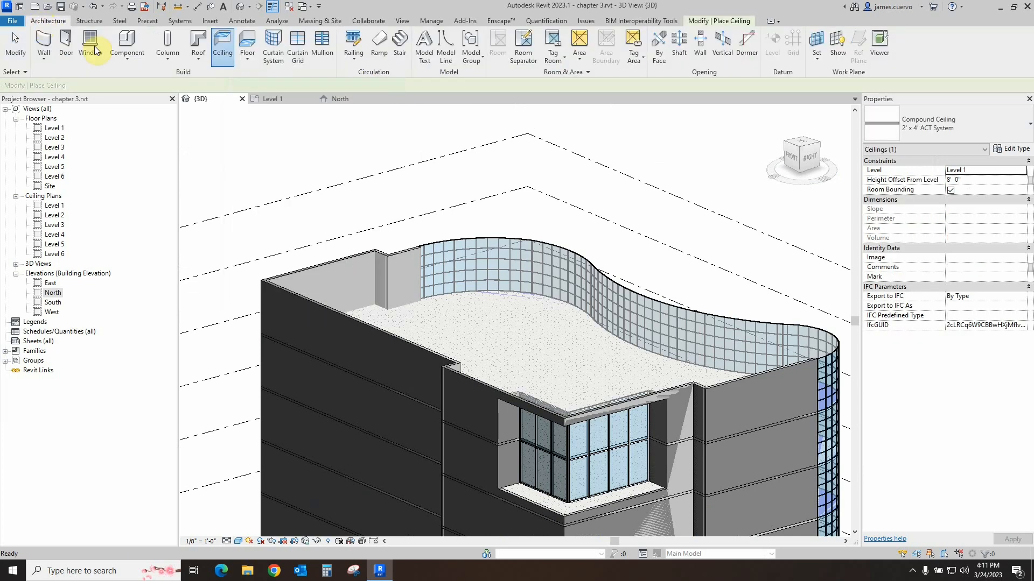
left_click(194, 59)
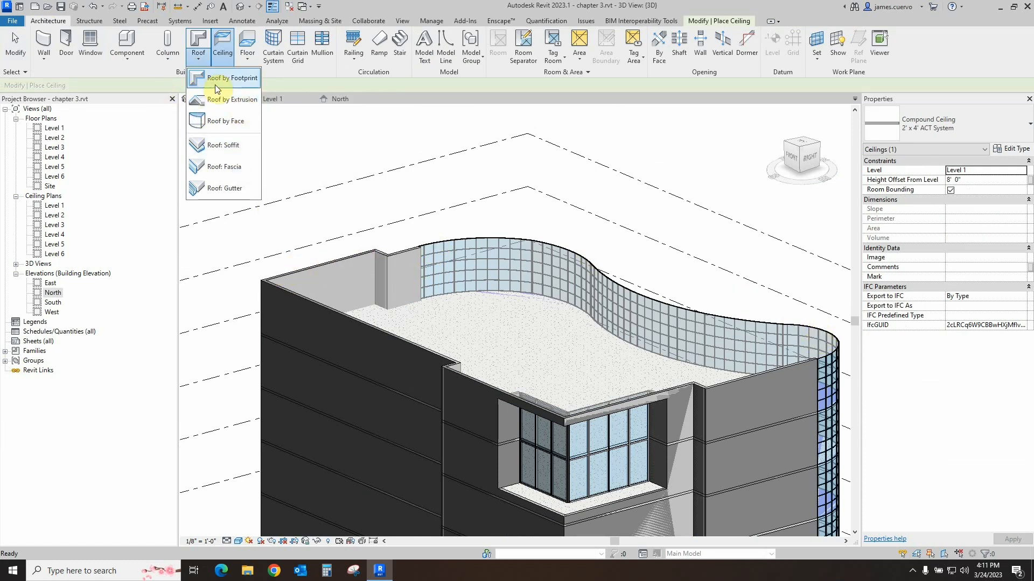
left_click(229, 81)
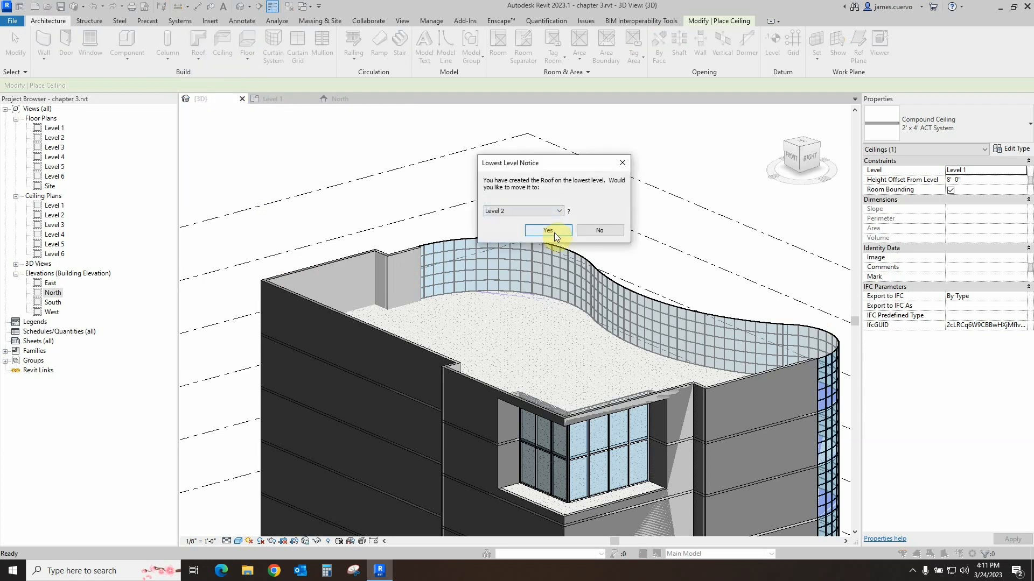
left_click(541, 210)
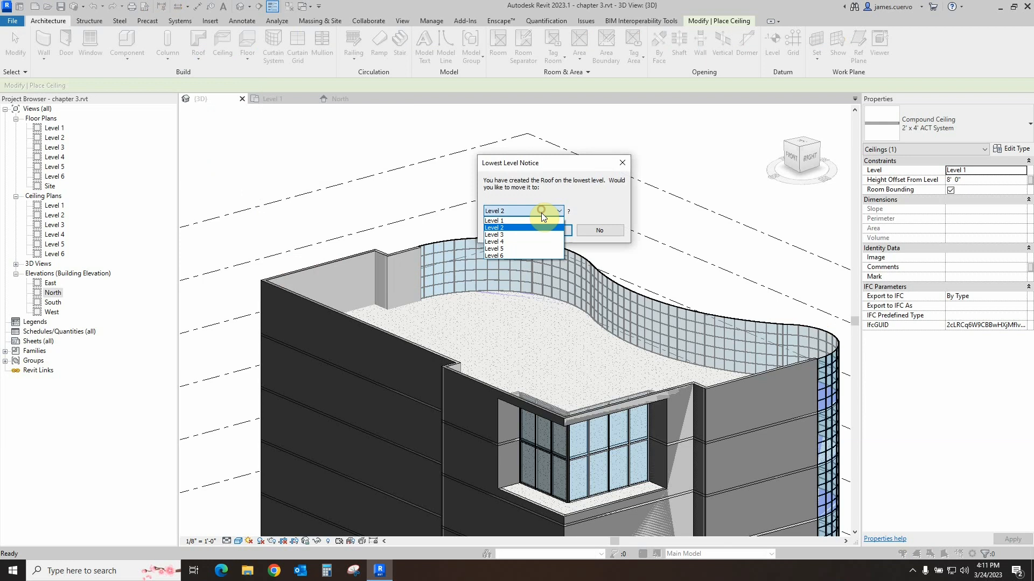
left_click(514, 255)
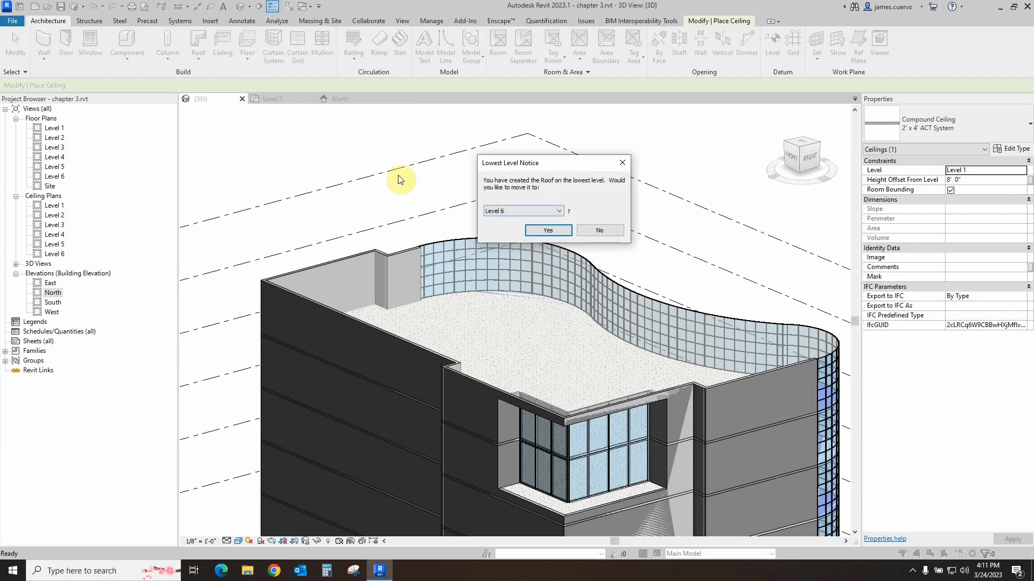
left_click(555, 234)
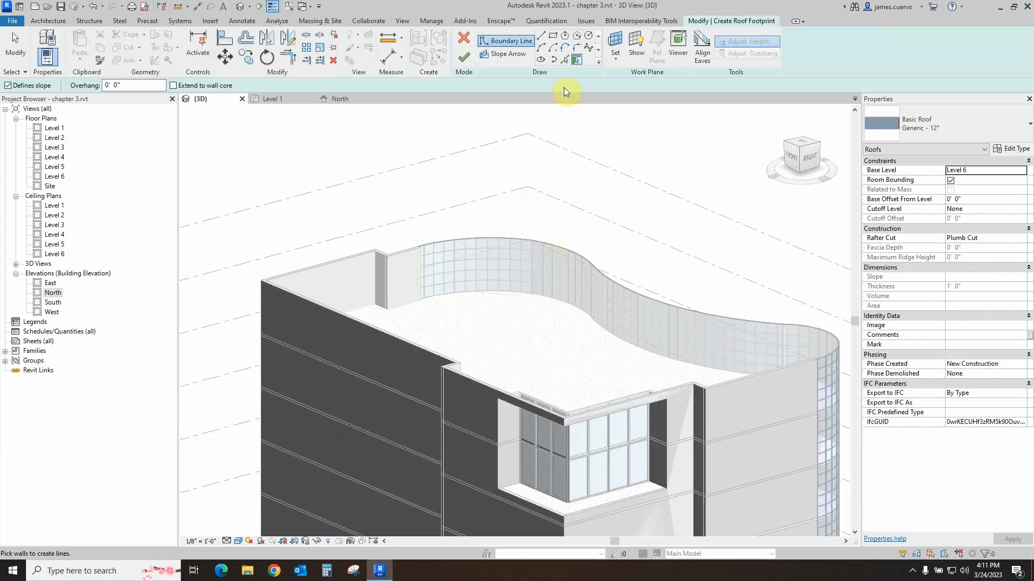
- Pick roof boundary lines offset 10' 0" outward, with slope for the flat end wall and without slope for the adjoining long wall
left_click(563, 60)
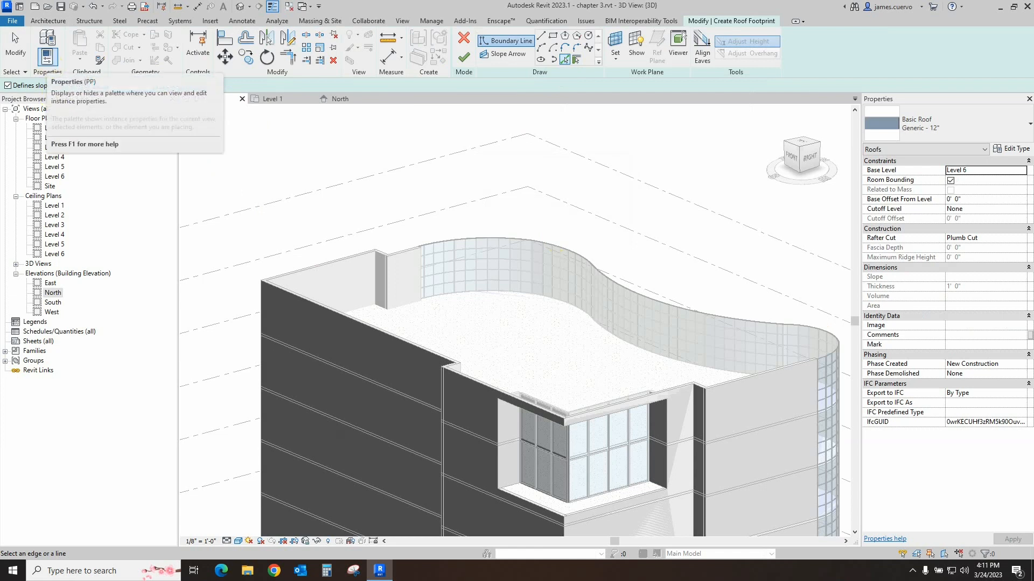
left_click(296, 270)
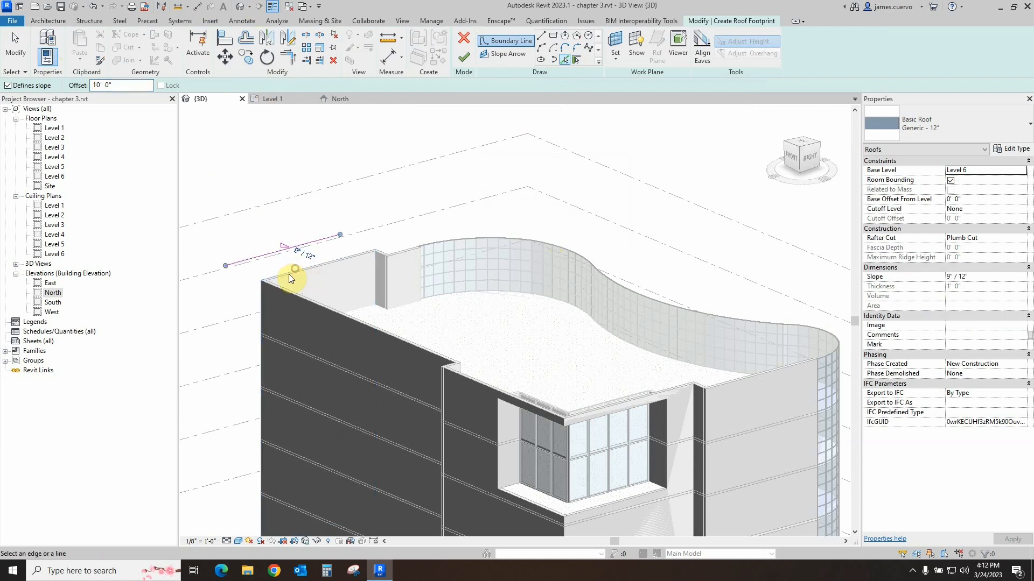
left_click(9, 86)
left_click(289, 295)
- Pick non-sloping roof boundary lines at a 10' 0" offset from the two wall edges meeting above the corner storefront
scroll(434, 366, "up", 4)
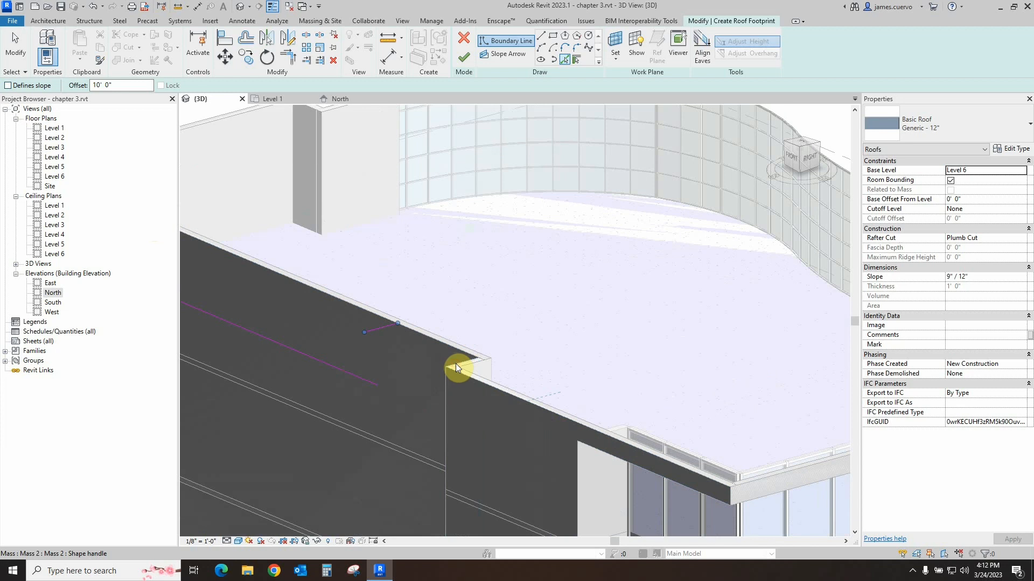
left_click(491, 387)
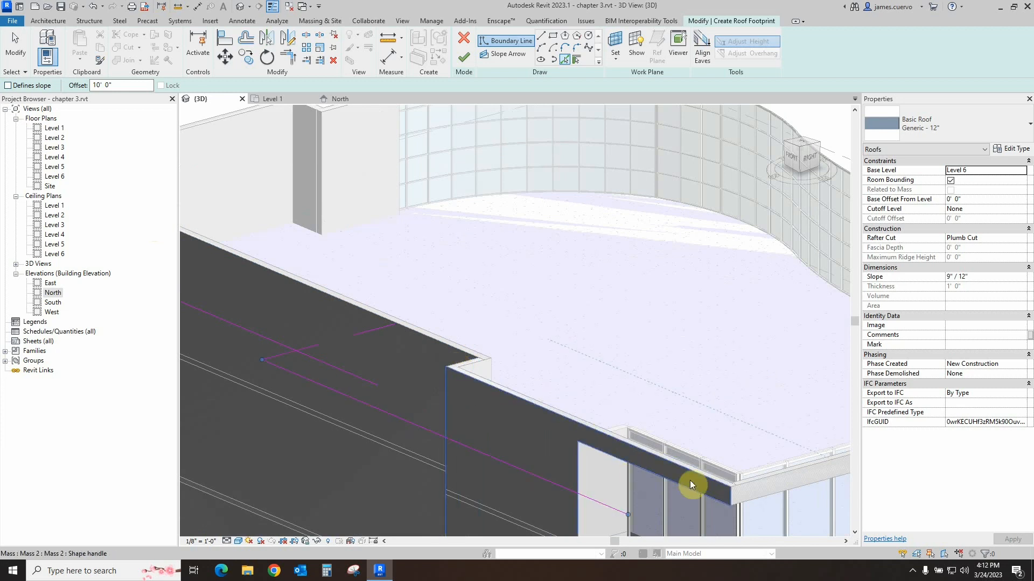
left_click(771, 481)
- Pick non-sloping roof boundary lines at a 10' 0" offset from the short walls beside the storefront and at the far end wall's notch
scroll(710, 293, "down", 5)
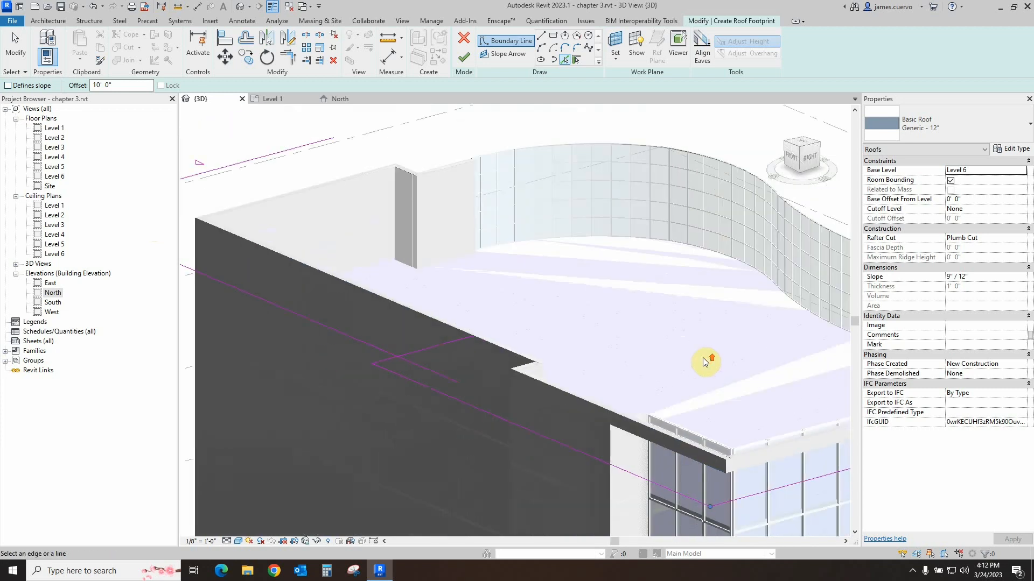
scroll(722, 335, "up", 2)
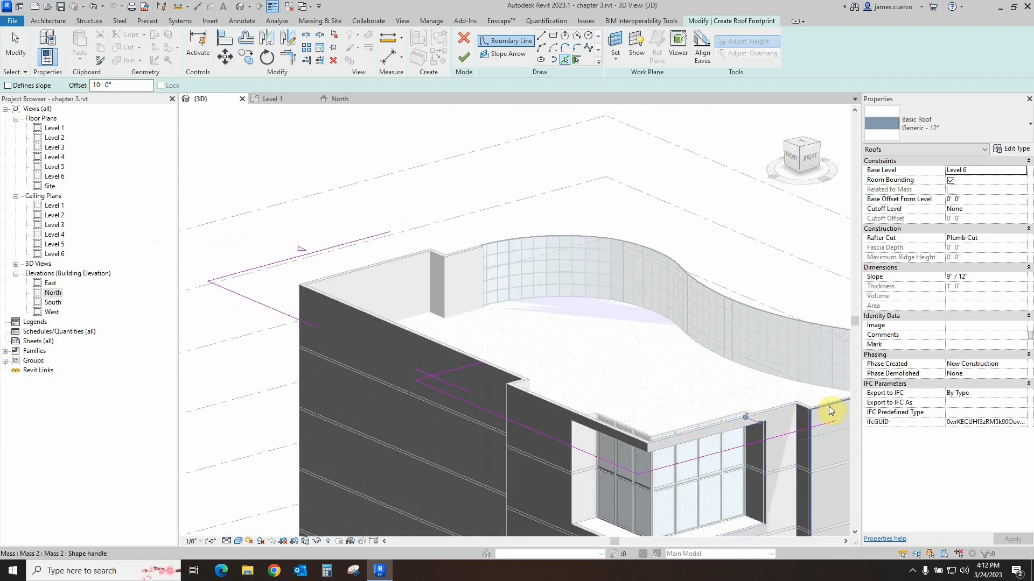
scroll(719, 419, "down", 3)
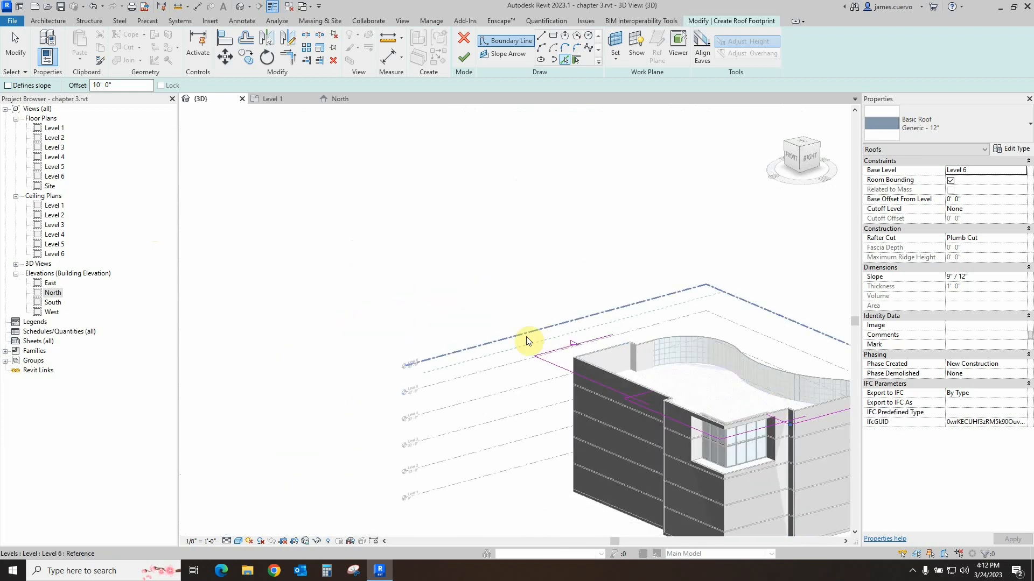
scroll(671, 347, "up", 5)
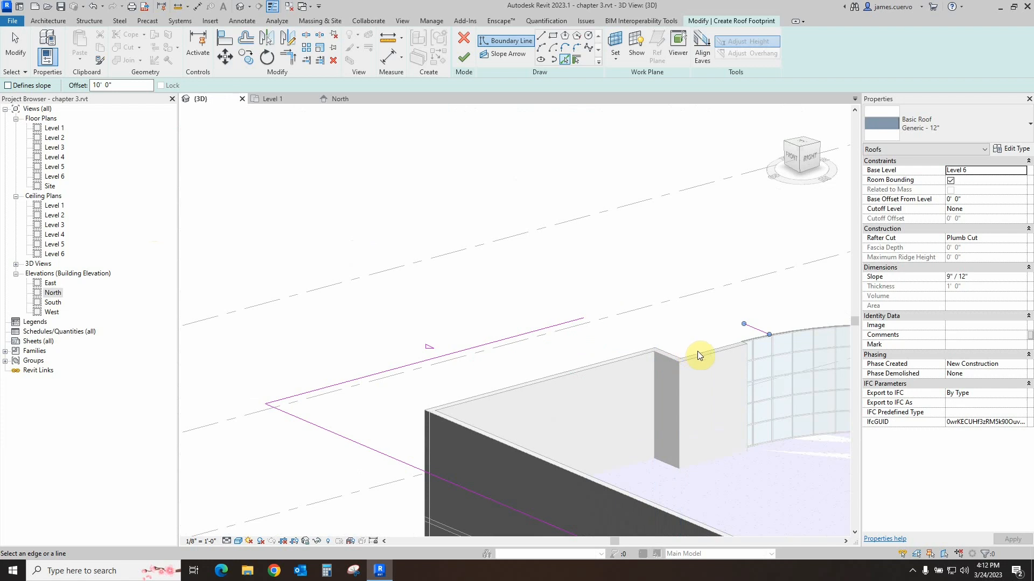
scroll(668, 340, "down", 3)
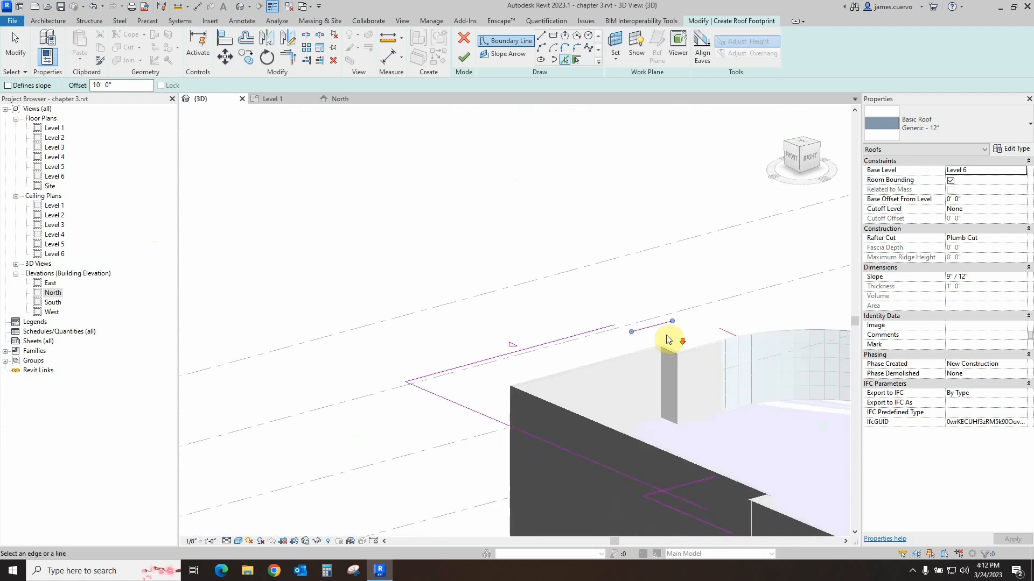
scroll(674, 343, "down", 1)
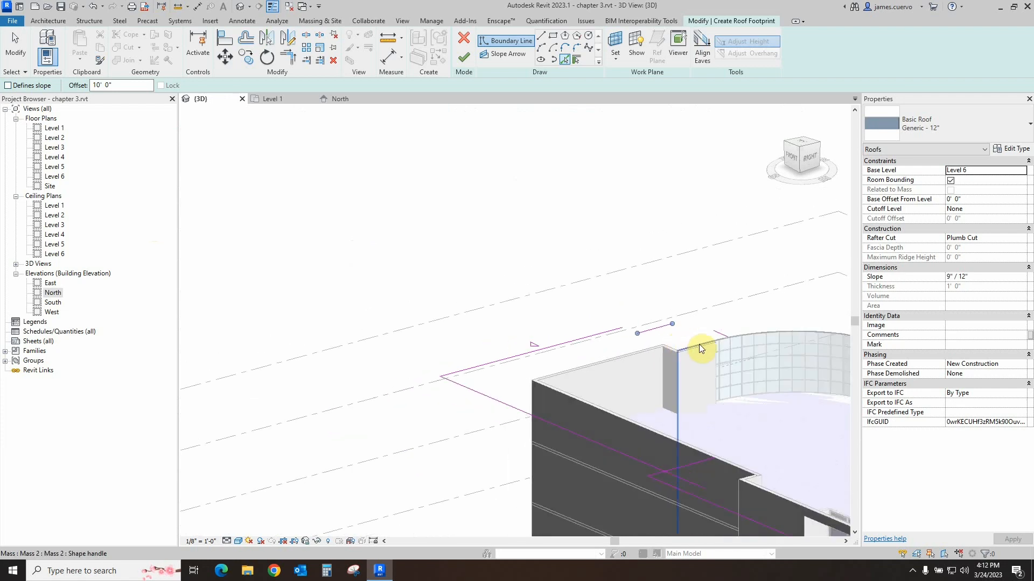
scroll(699, 344, "down", 2)
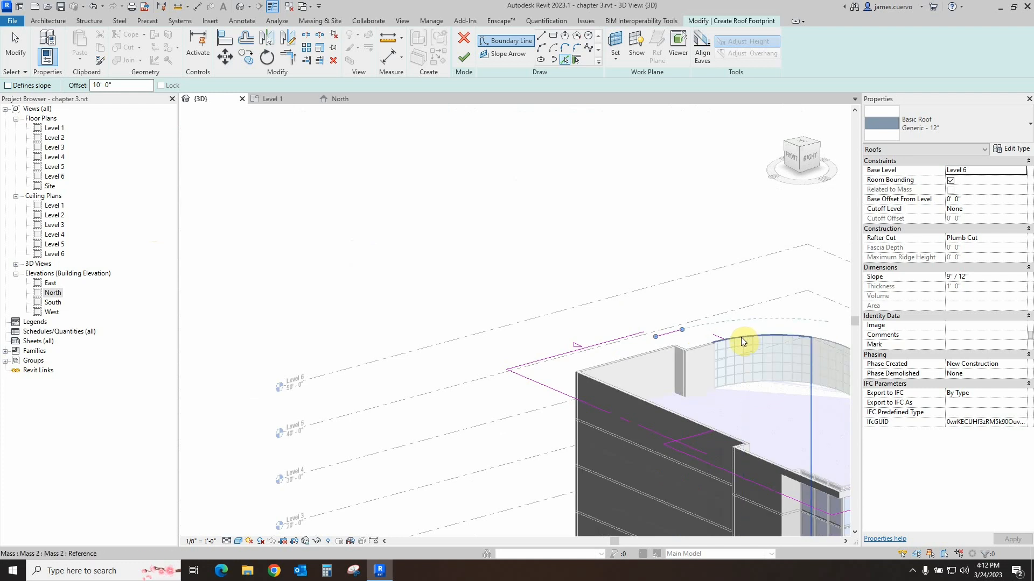
- Pick non-sloping boundary arcs offset 10' 0" from the first two edges of the curved curtain wall, starting beside the end wall's notch
left_click(738, 337)
scroll(743, 340, "down", 2)
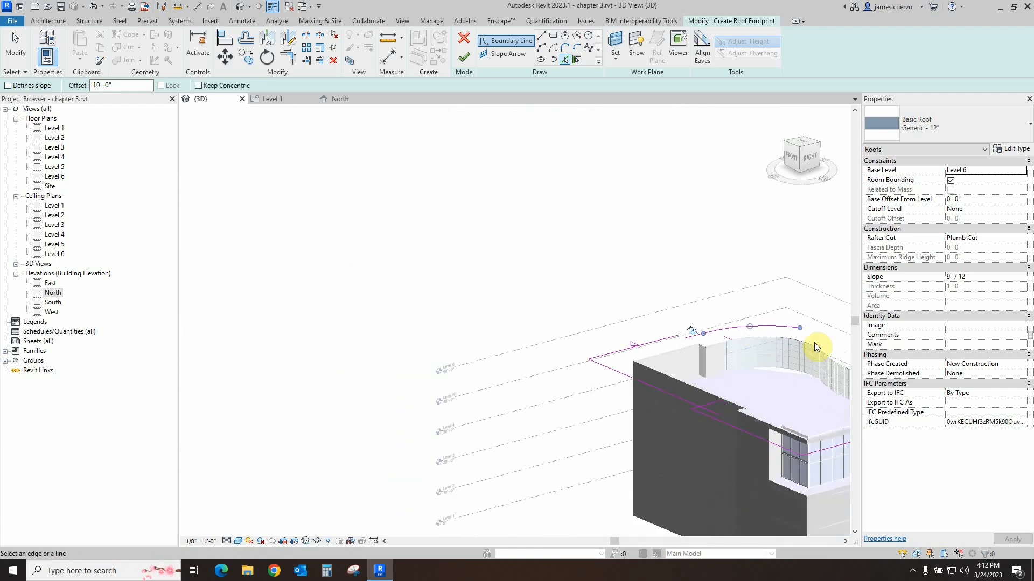
left_click(811, 344)
scroll(813, 362, "down", 2)
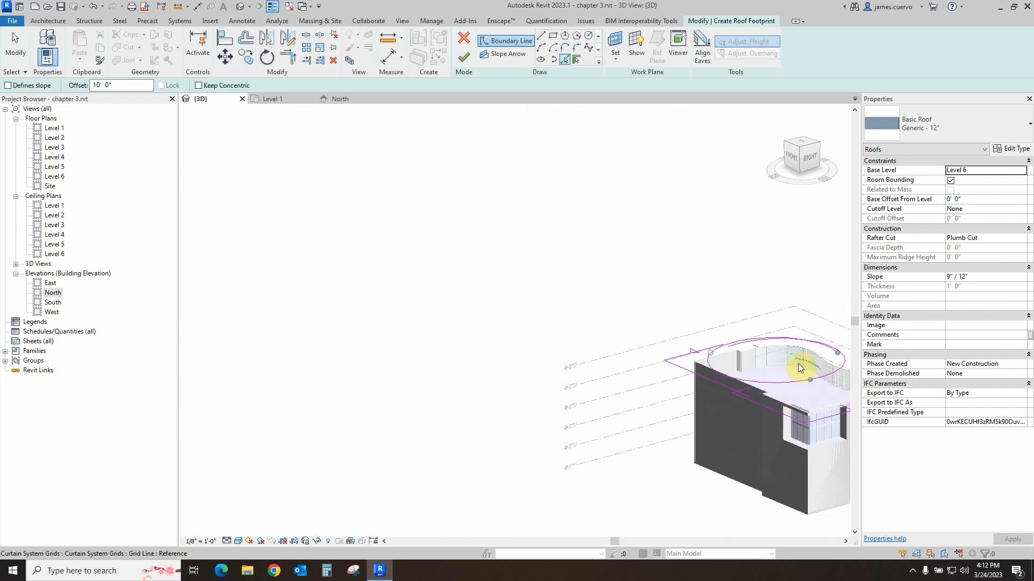
- Pick non-sloping boundary arcs offset 10' 0" from the curtain wall's inward-curving middle edge and its rounded end
scroll(805, 368, "down", 2)
scroll(765, 375, "up", 1)
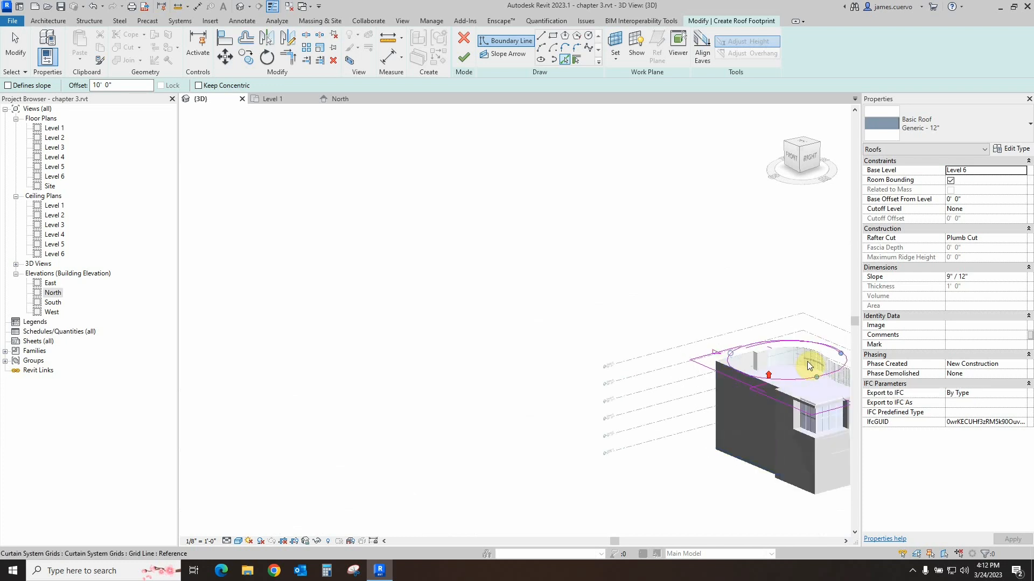
scroll(486, 385, "down", 1)
middle_click_drag(716, 293, 491, 302)
scroll(632, 386, "up", 2)
scroll(586, 402, "up", 2)
scroll(570, 383, "up", 2)
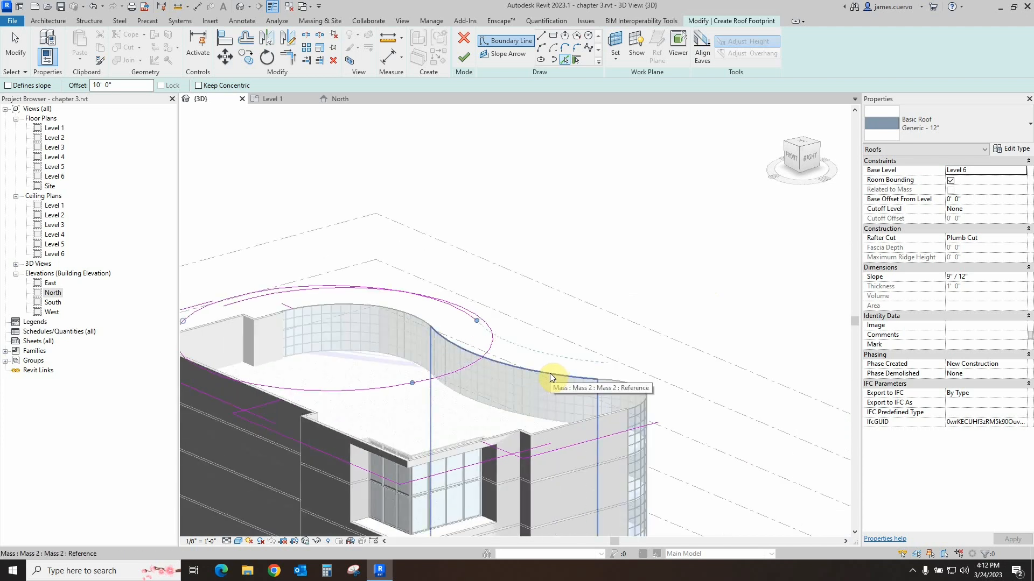
left_click(550, 373)
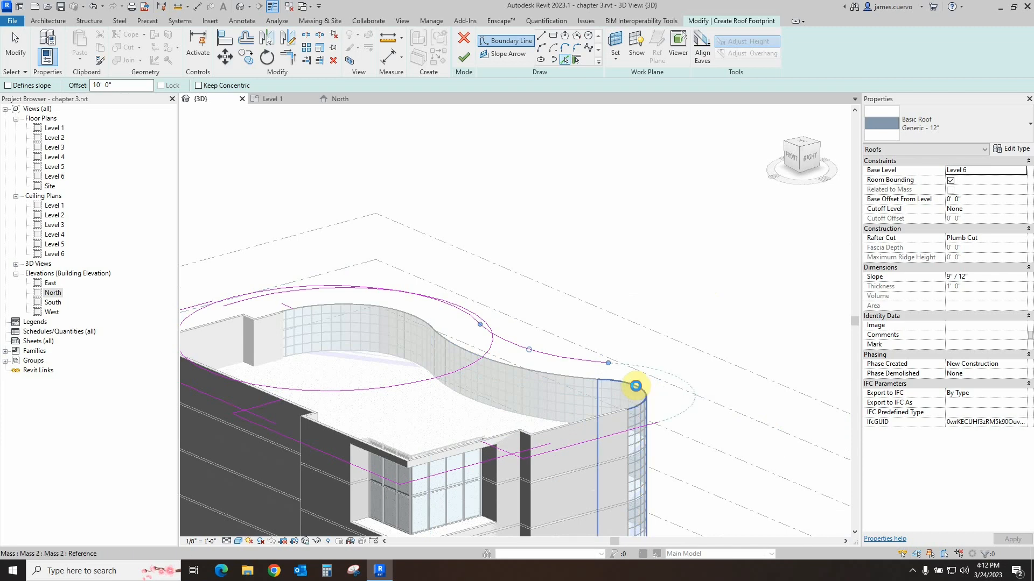
left_click(634, 386)
scroll(533, 345, "up", 2)
scroll(526, 356, "down", 3)
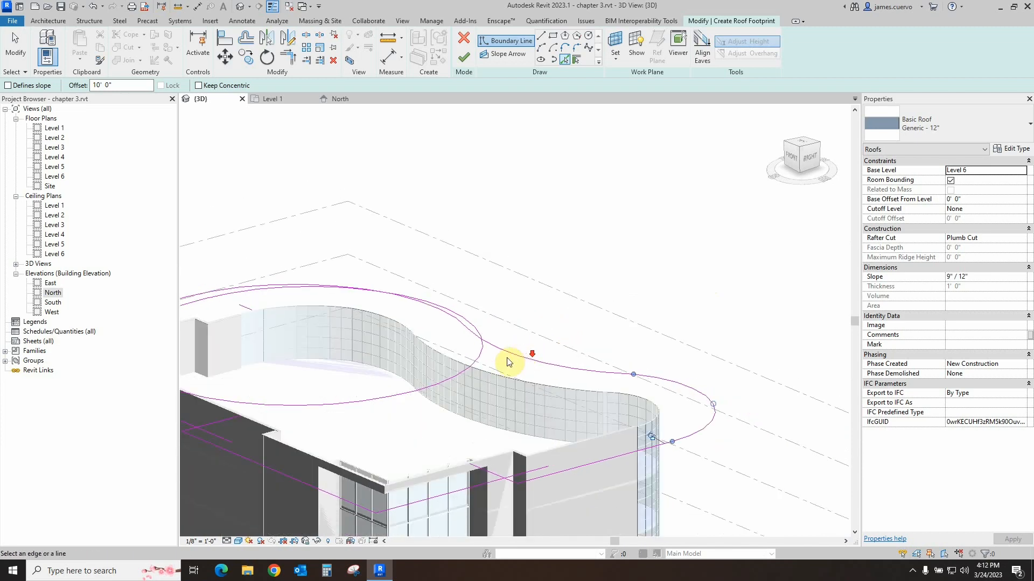
- Finish picking lines and delete the overlapping duplicate arc in the roof boundary beside the curved curtain wall
key("Escape")
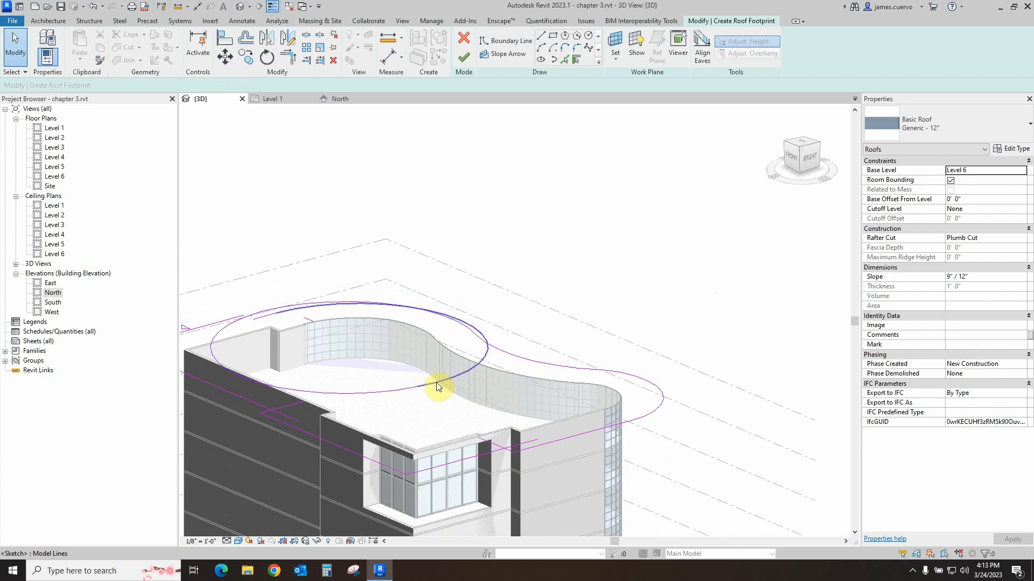
left_click(437, 386)
key("Escape")
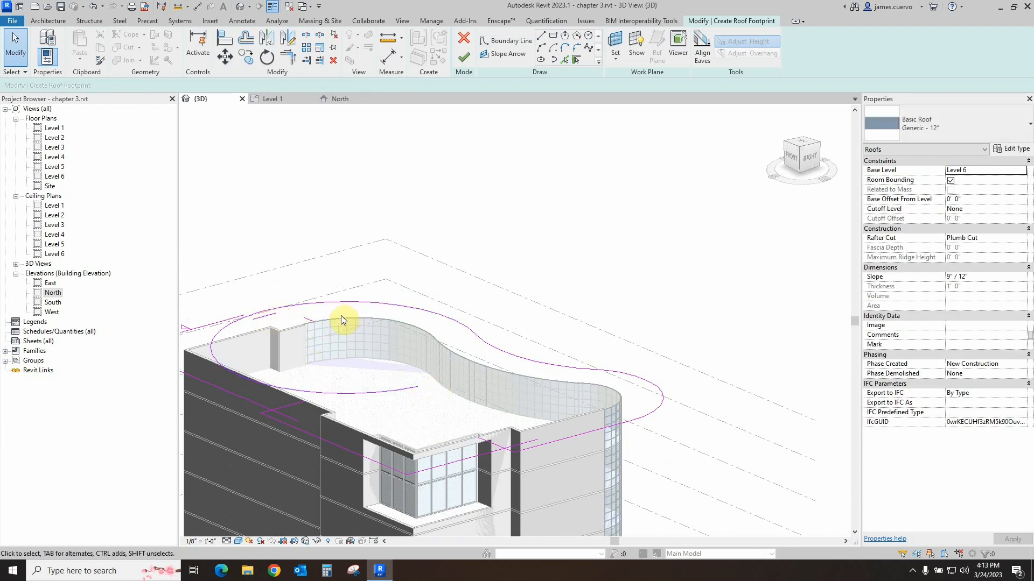
- Switch to the top view and turn off the roof slope for the boundary line along the flat end wall
scroll(340, 318, "up", 4)
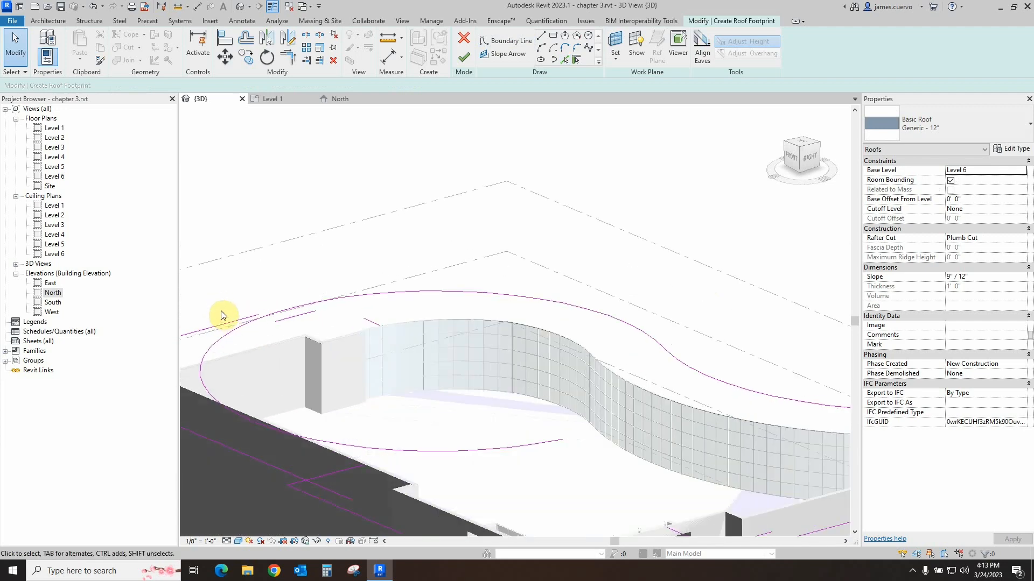
scroll(251, 314, "up", 3)
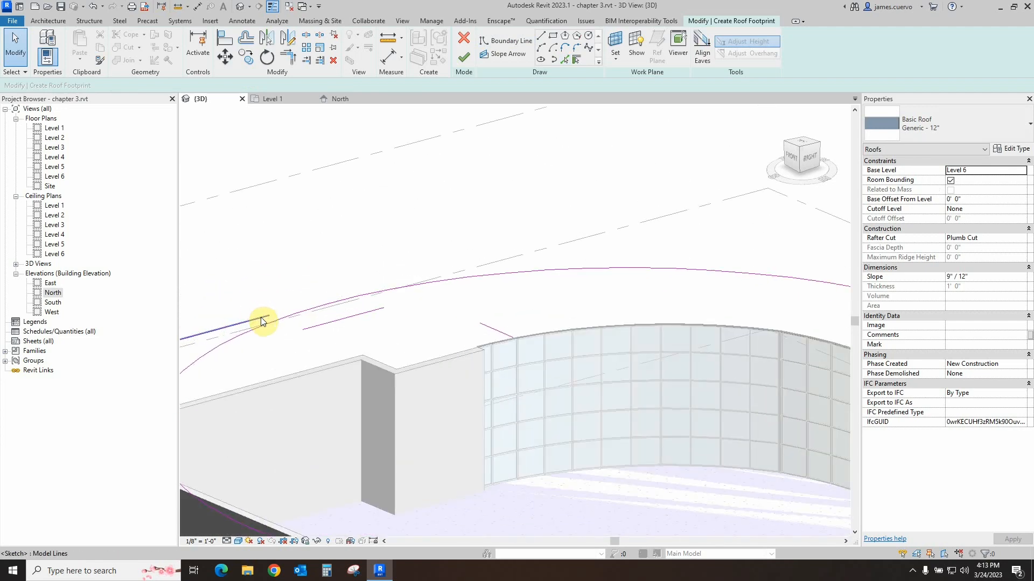
left_click(802, 141)
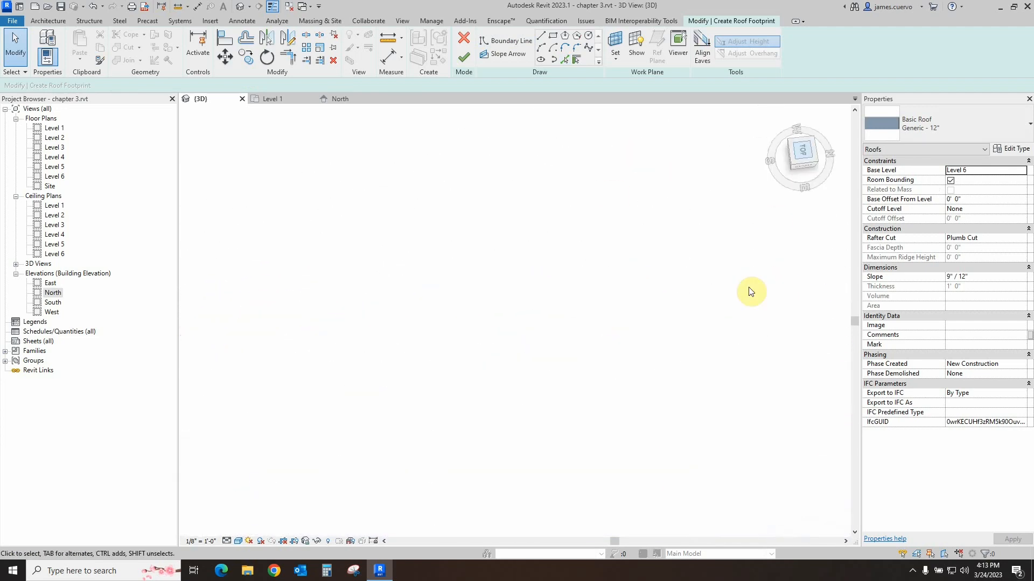
scroll(533, 227, "up", 3)
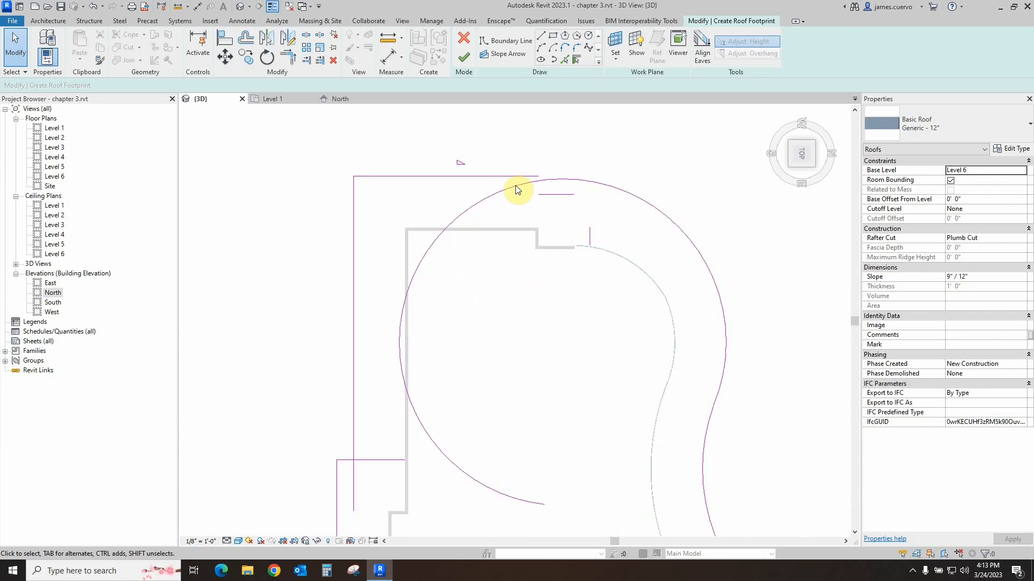
left_click(493, 177)
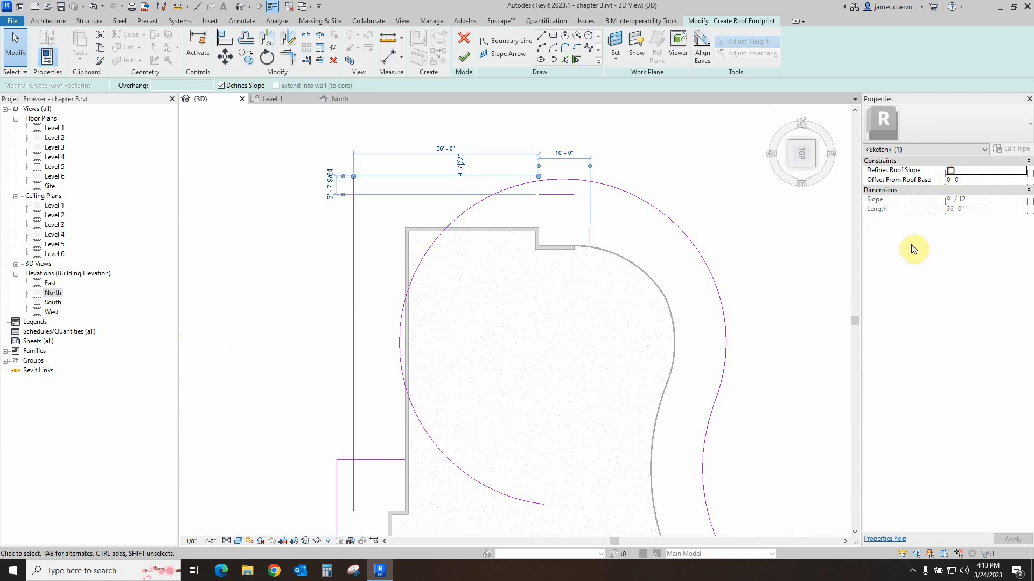
left_click(688, 150)
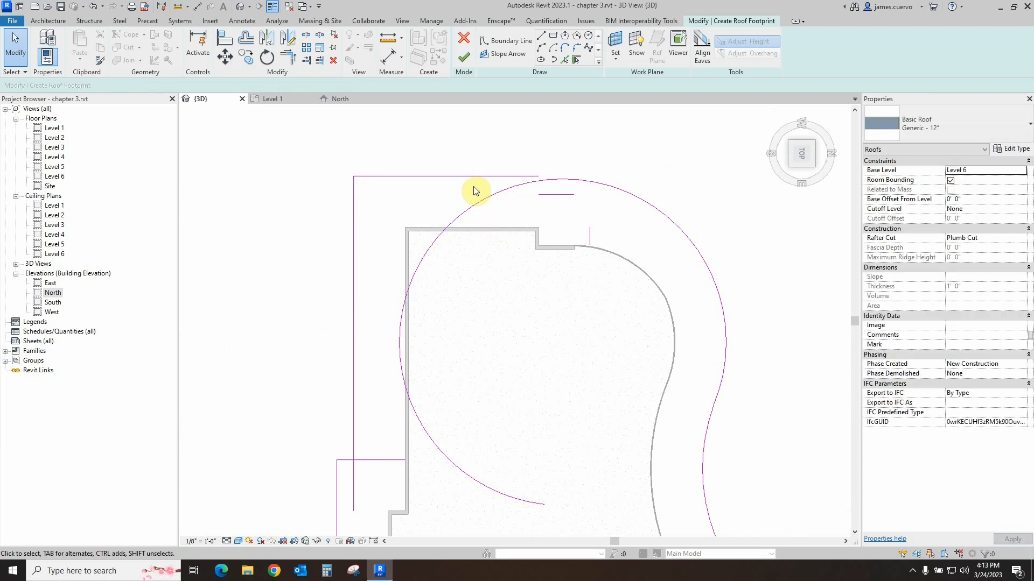
left_click(280, 63)
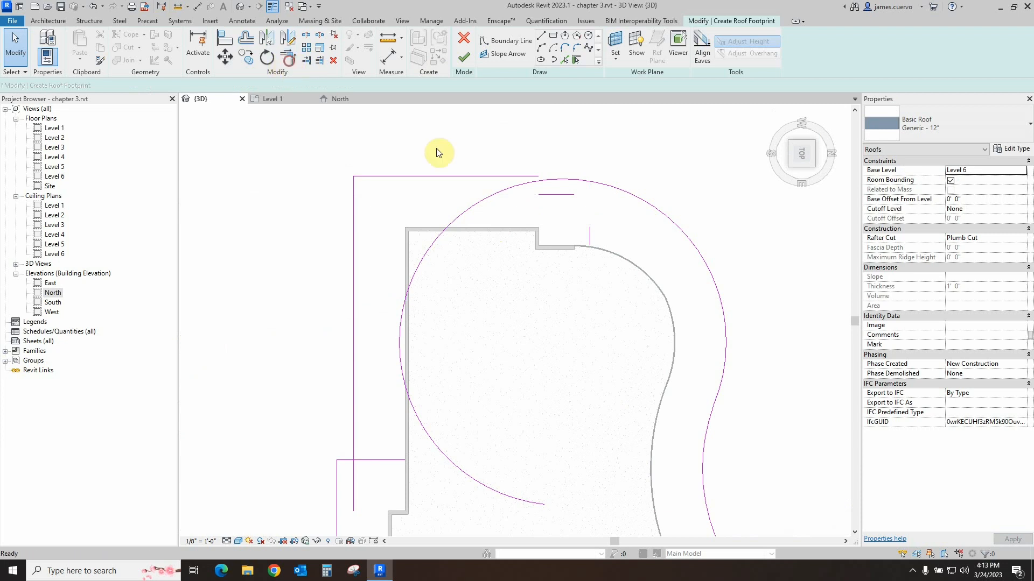
left_click(501, 175)
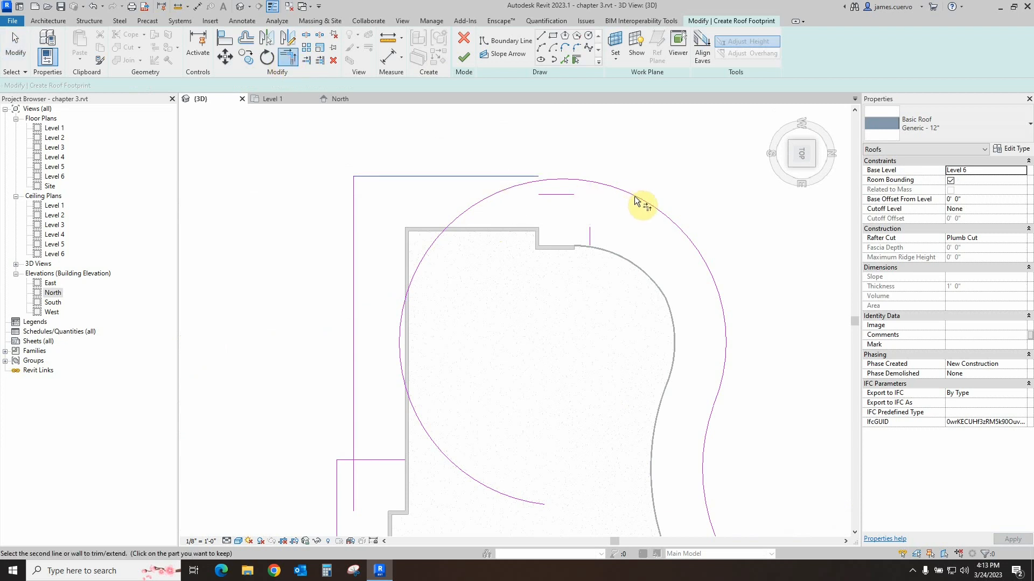
key("Escape")
key("Escape")
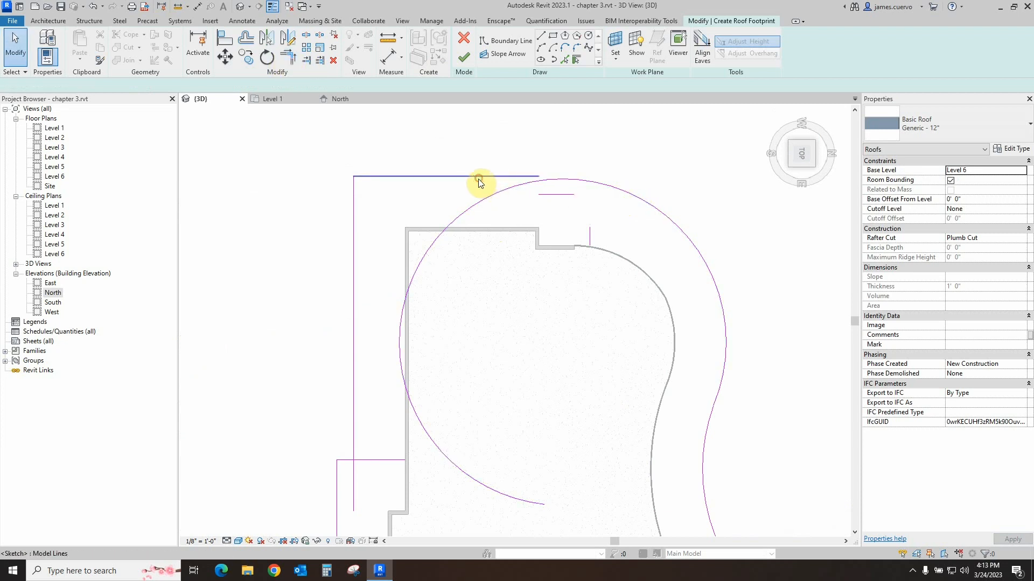
- Shorten the end wall's boundary line to 32' 6" at its corner and move its other endpoint onto the large arc's quadrant
left_click(479, 177)
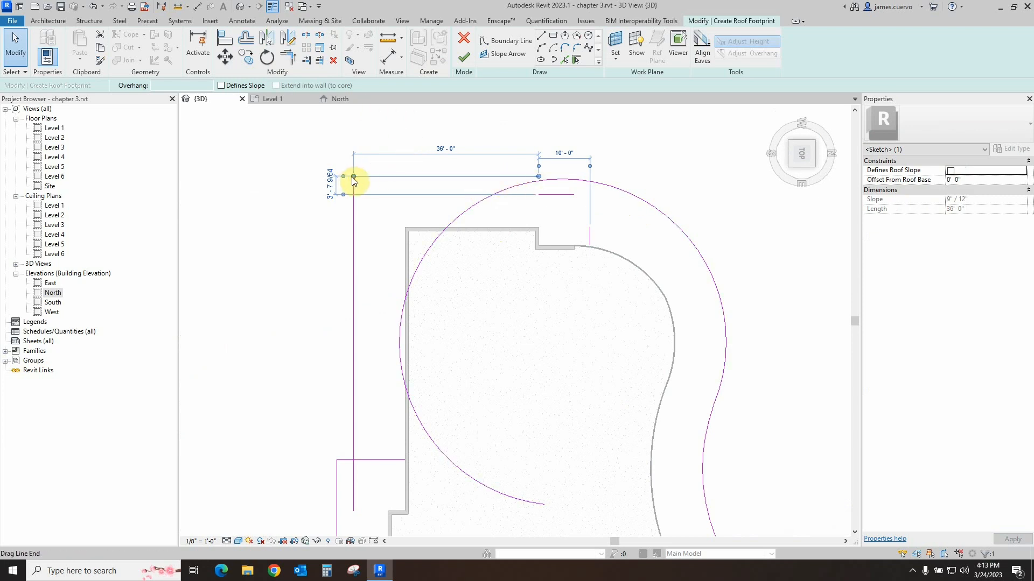
left_click_drag(352, 176, 371, 176)
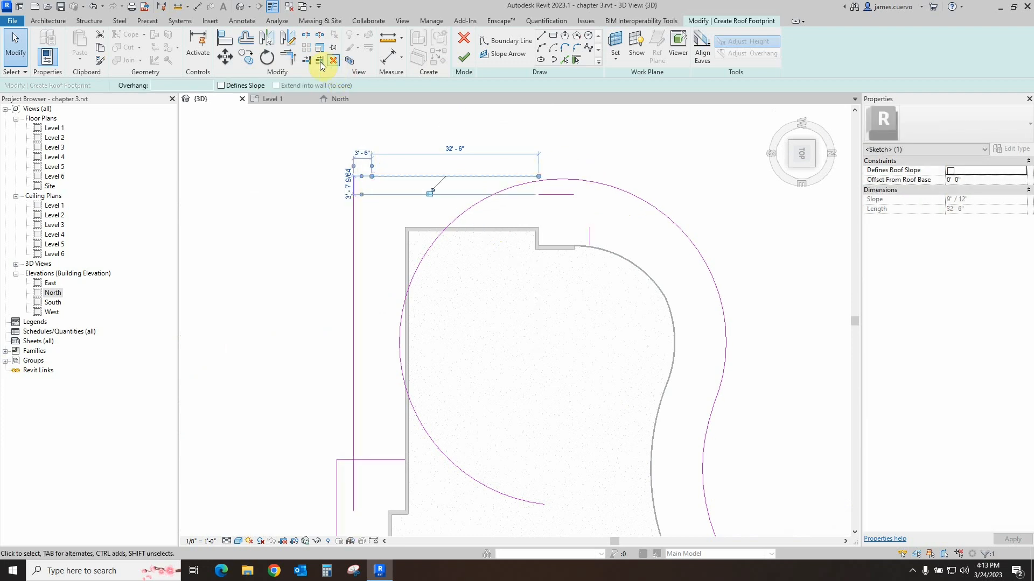
left_click(231, 57)
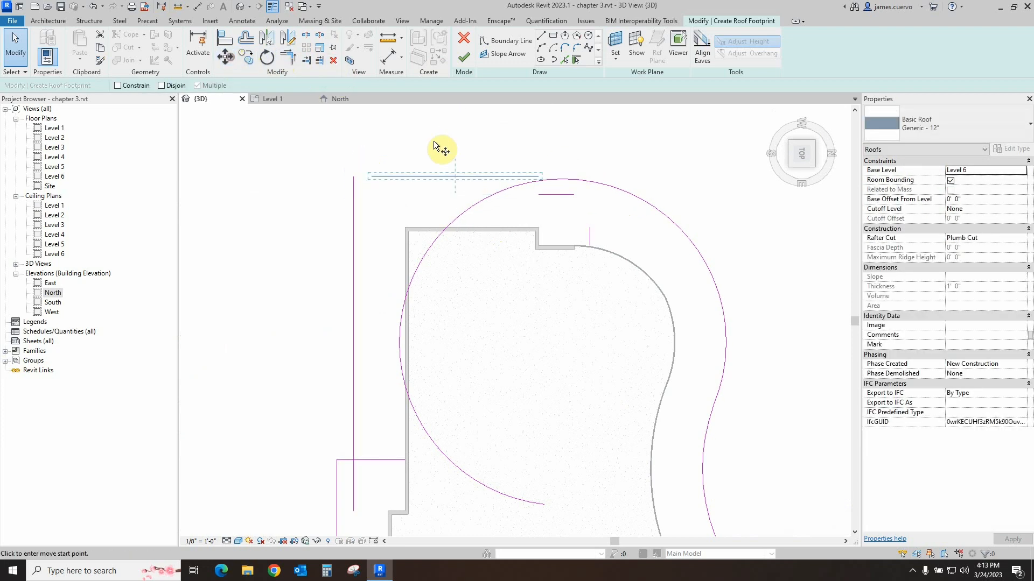
left_click(538, 176)
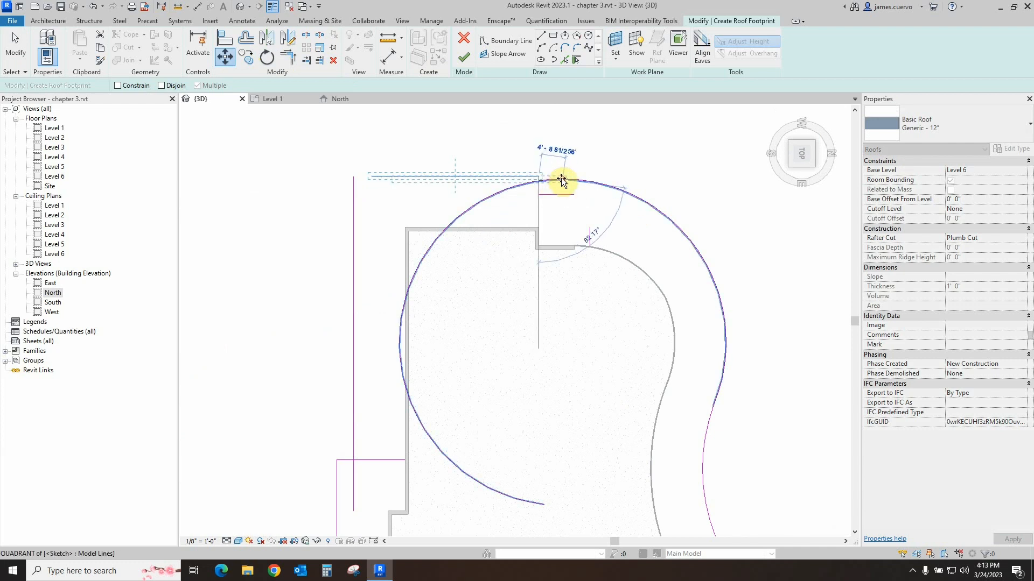
left_click(564, 179)
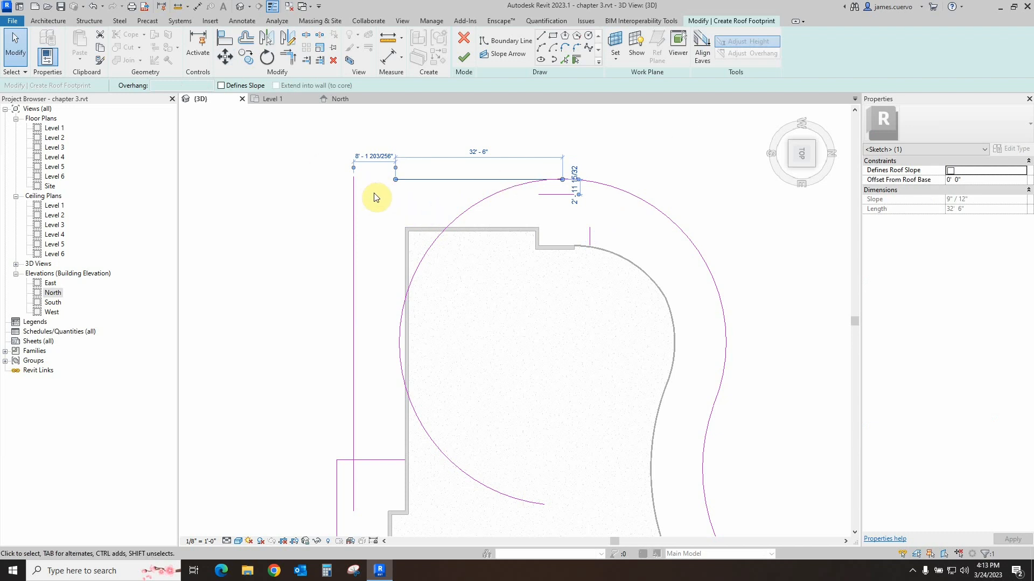
- Trim the moved end-wall boundary line and the adjoining long boundary line to a corner
left_click(285, 63)
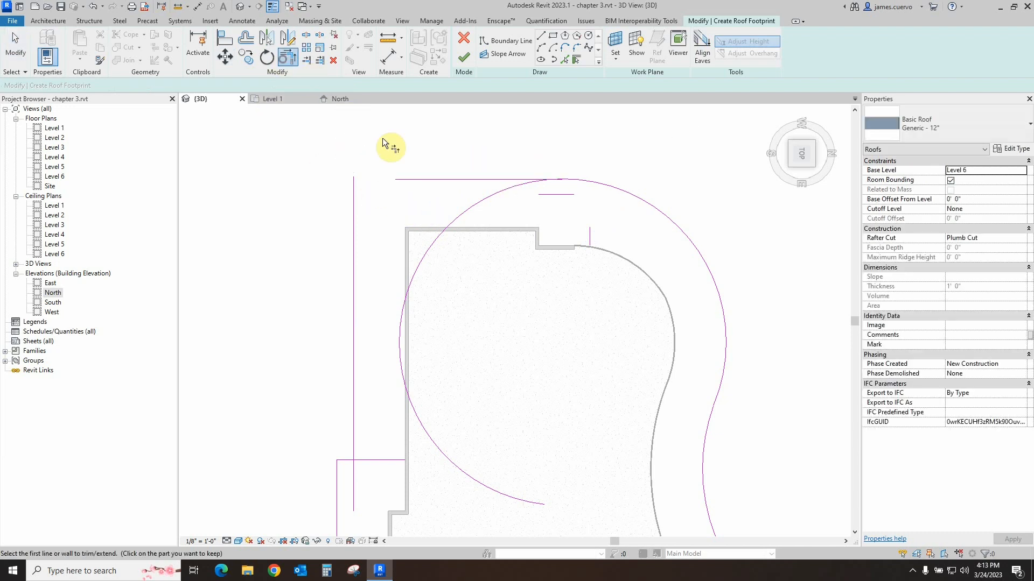
left_click(413, 181)
left_click(354, 190)
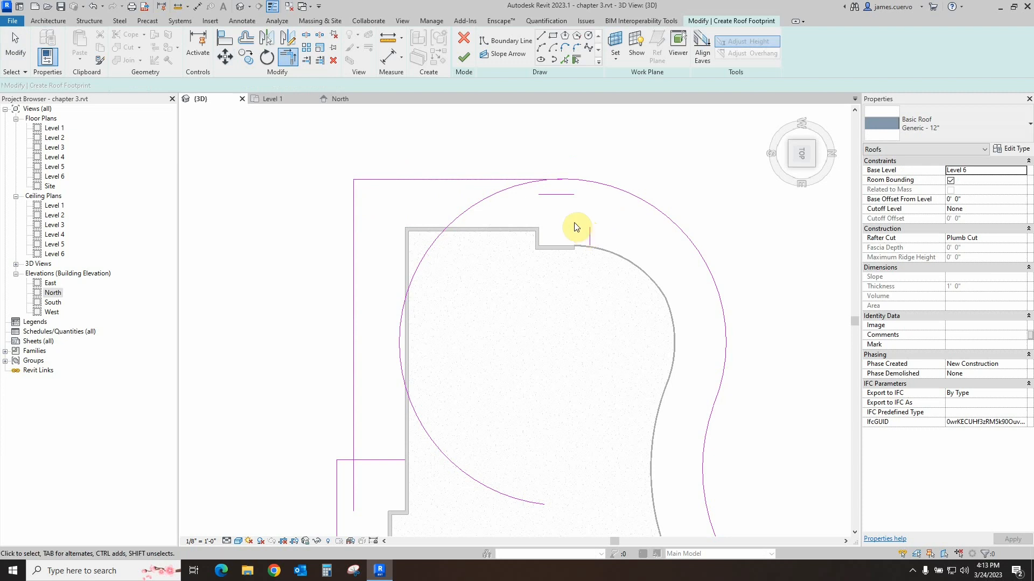
- Delete the two short stray boundary lines beside the end wall's notch, inside the large arc
key("Escape")
left_click(560, 195)
key("Delete")
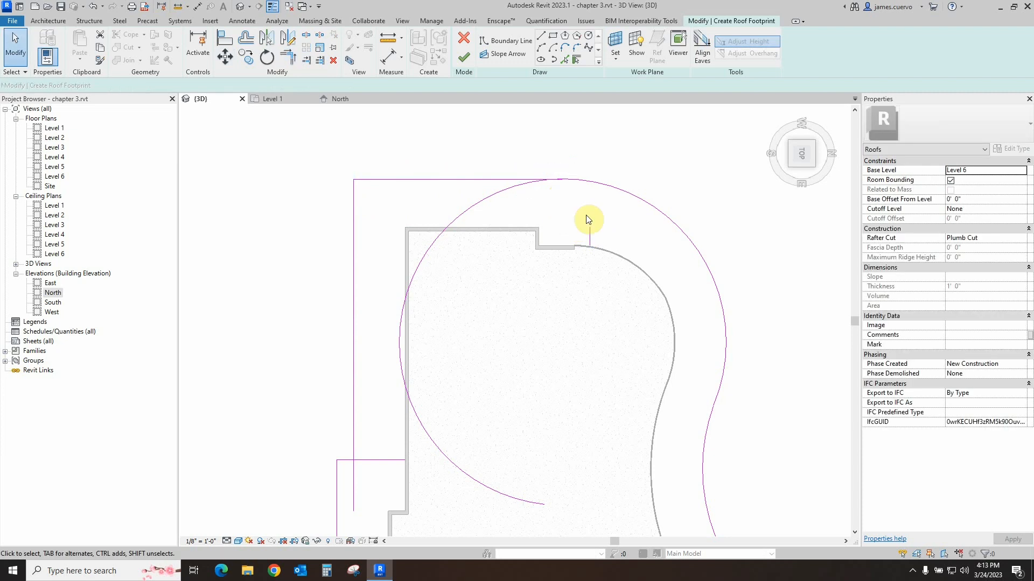
left_click(591, 237)
key("Delete")
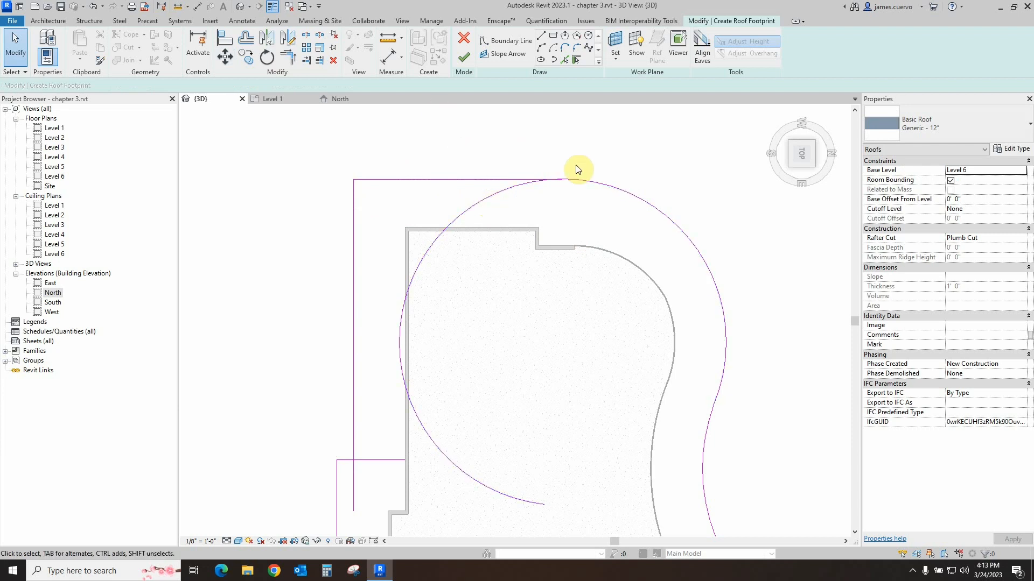
- Trim the end-wall boundary line to the large arc, keeping the arc portion that follows the curved curtain wall
left_click(295, 61)
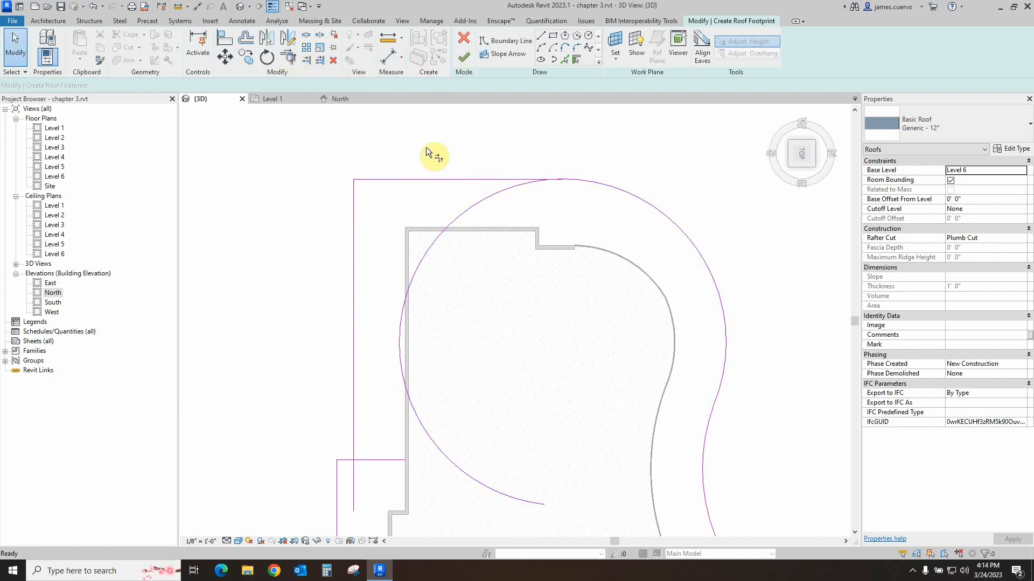
left_click(618, 189)
scroll(739, 387, "down", 4)
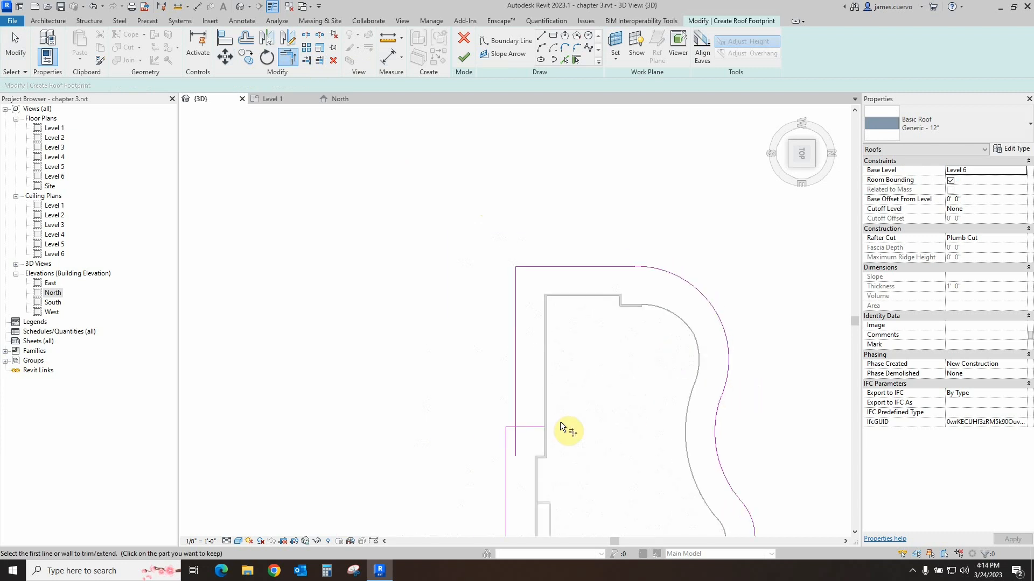
- Trim the crossing roof boundary lines to corners at the long side's notch and at the bottom end's notch
left_click(511, 427)
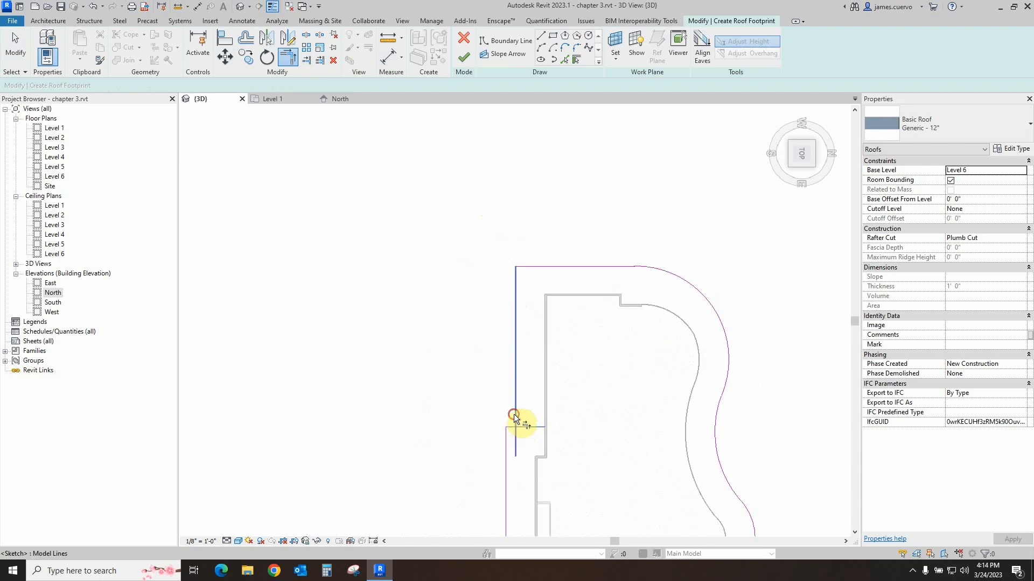
left_click(514, 415)
scroll(593, 397, "down", 4)
middle_click_drag(577, 365, 607, 247)
scroll(596, 296, "up", 4)
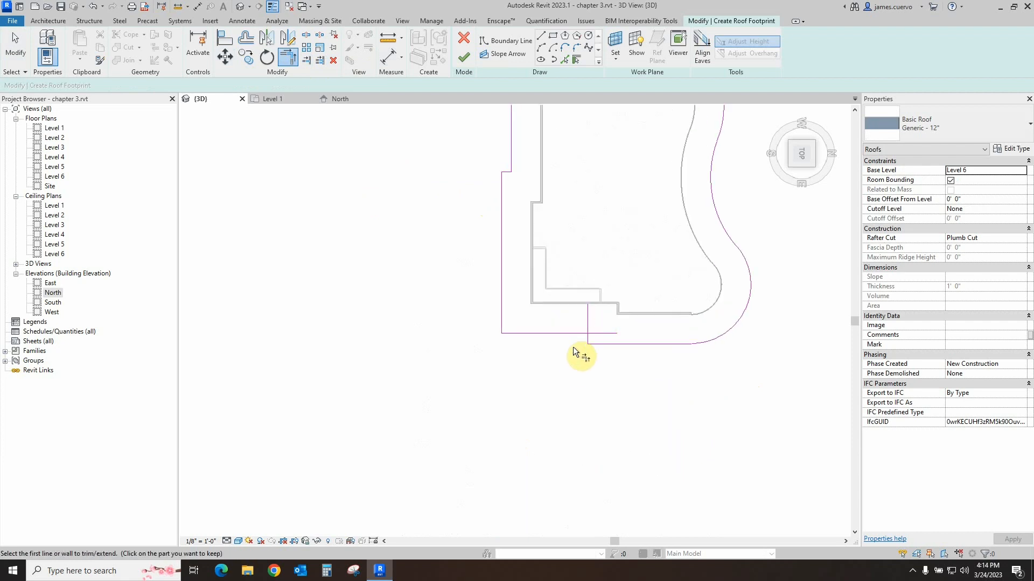
left_click(588, 341)
scroll(600, 294, "down", 4)
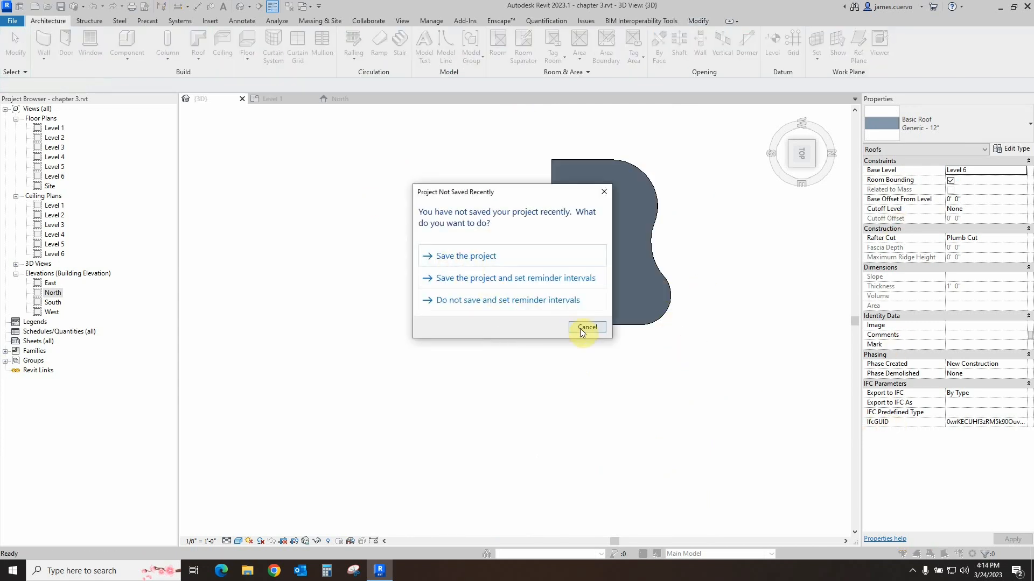
- Dismiss the save reminder and attach the highlighted walls to the finished roof
left_click(586, 329)
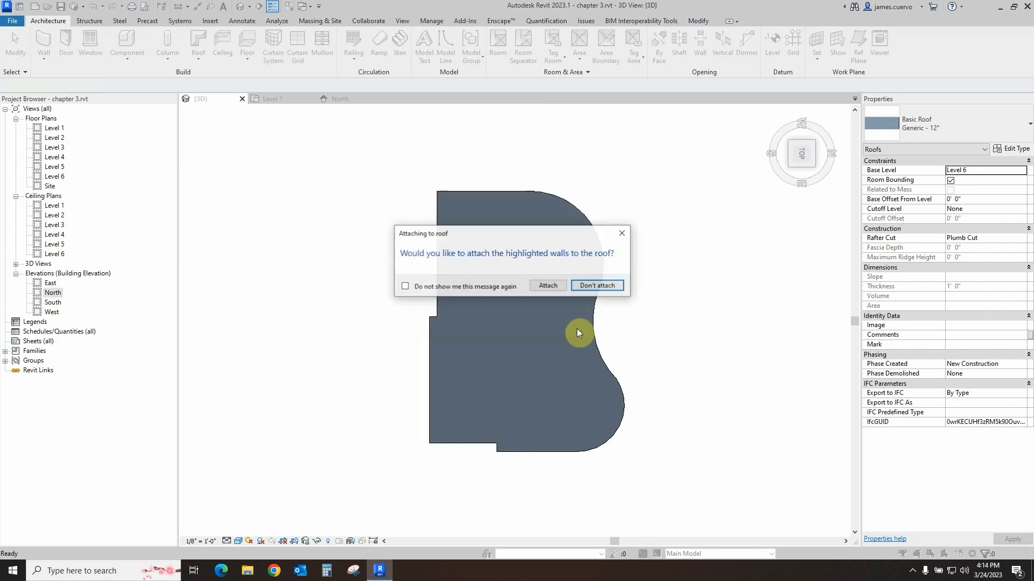
left_click(548, 285)
- Select the floor at the recessed corner balcony and open the Level 4 floor plan
left_click(804, 164)
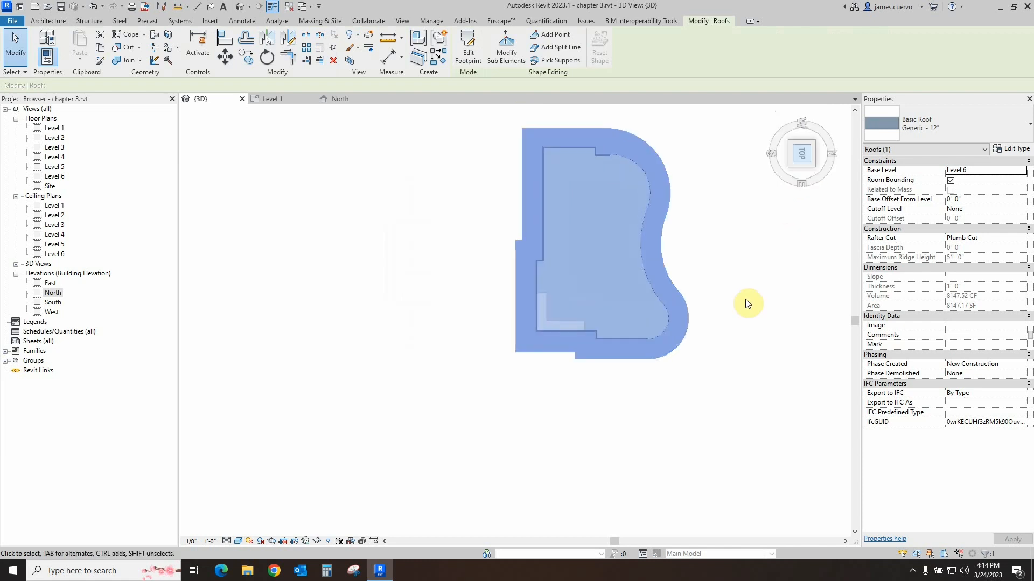
left_click(792, 173)
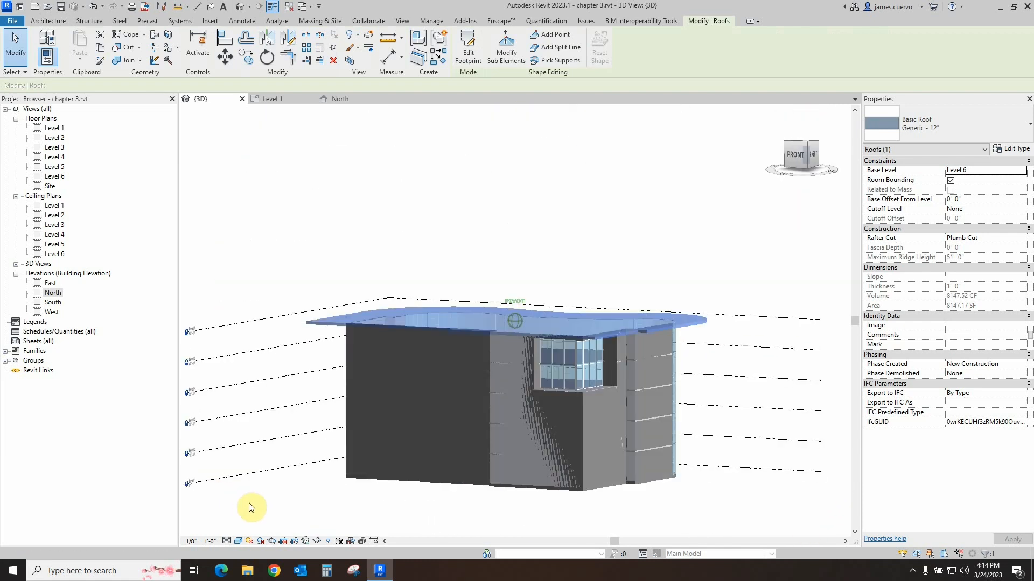
middle_click_drag(275, 512, 316, 515, "shift")
scroll(625, 417, "up", 10)
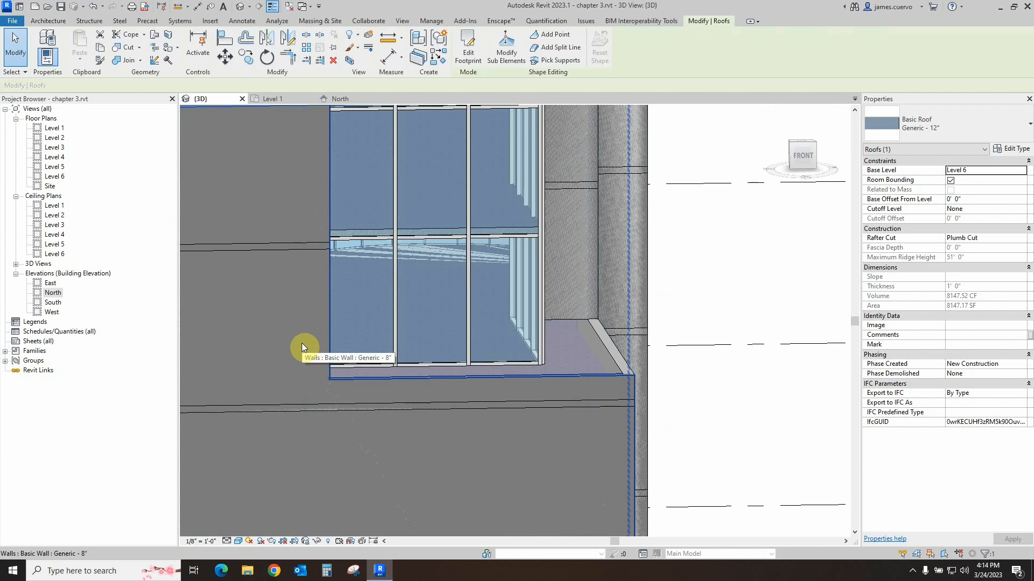
left_click(549, 411)
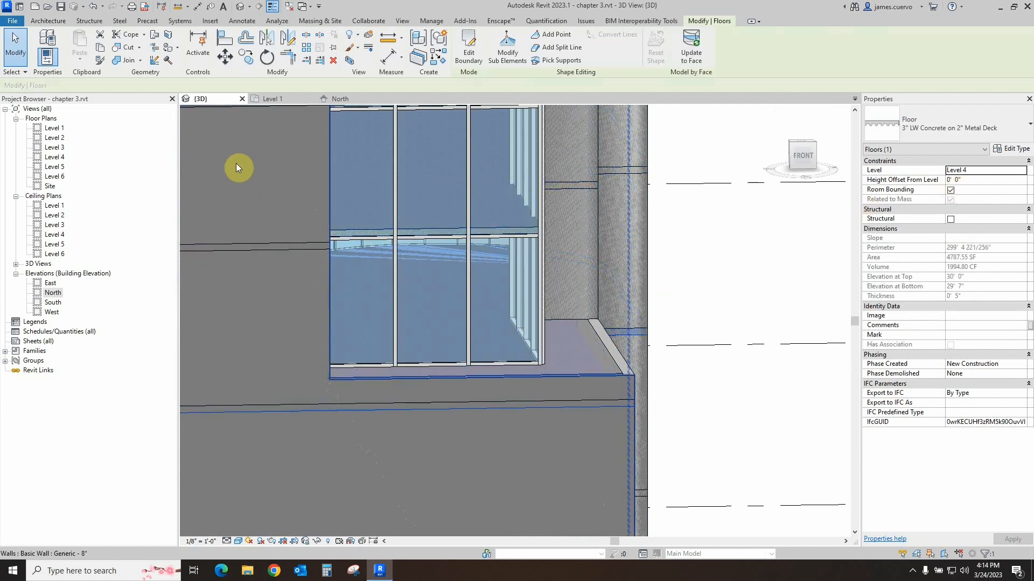
double_click(52, 158)
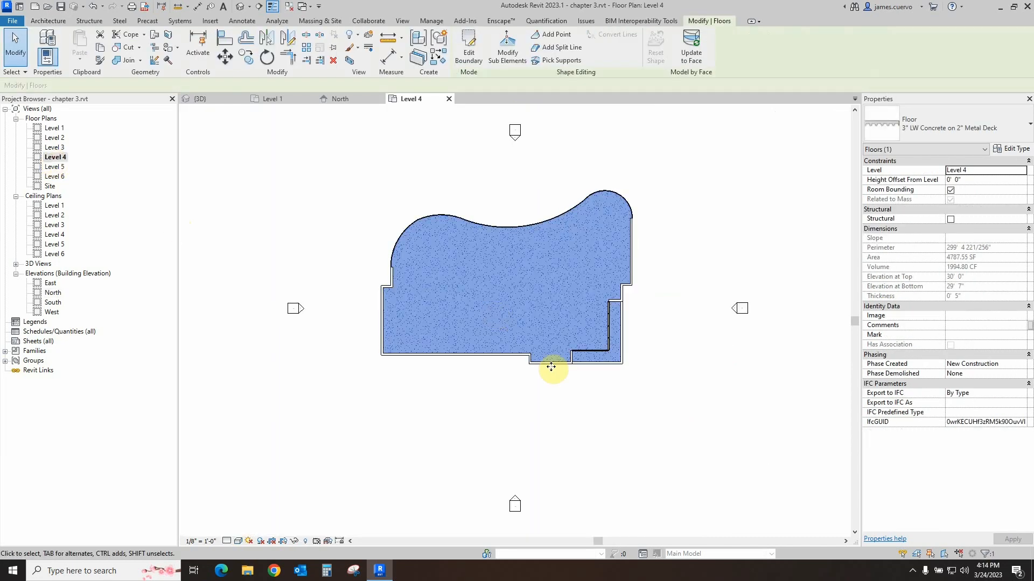
- Start a sketched-path railing on Level 4 at the corner balcony using the Guardrail - Pipe type
scroll(618, 341, "up", 4)
scroll(653, 335, "up", 3)
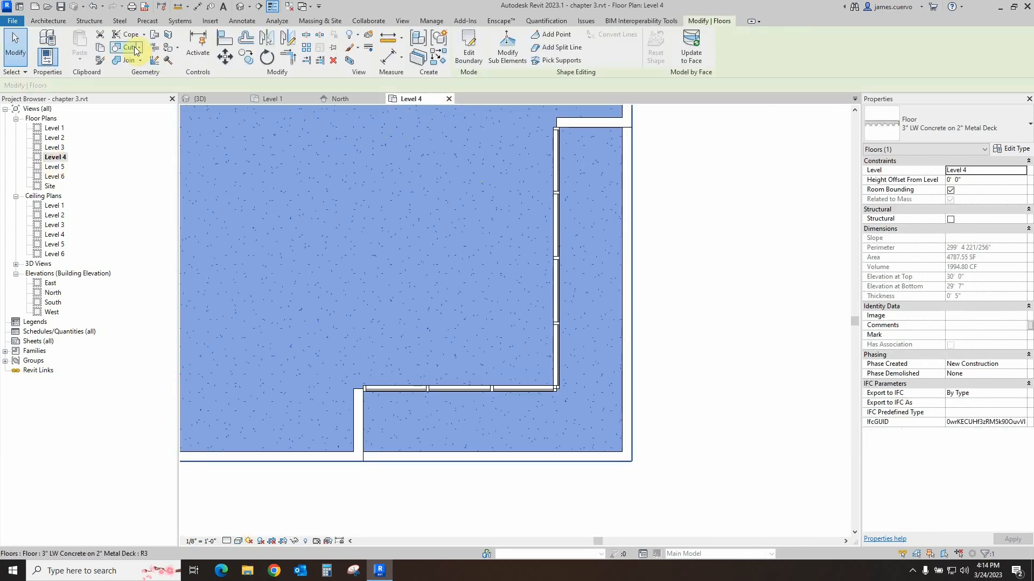
left_click(46, 21)
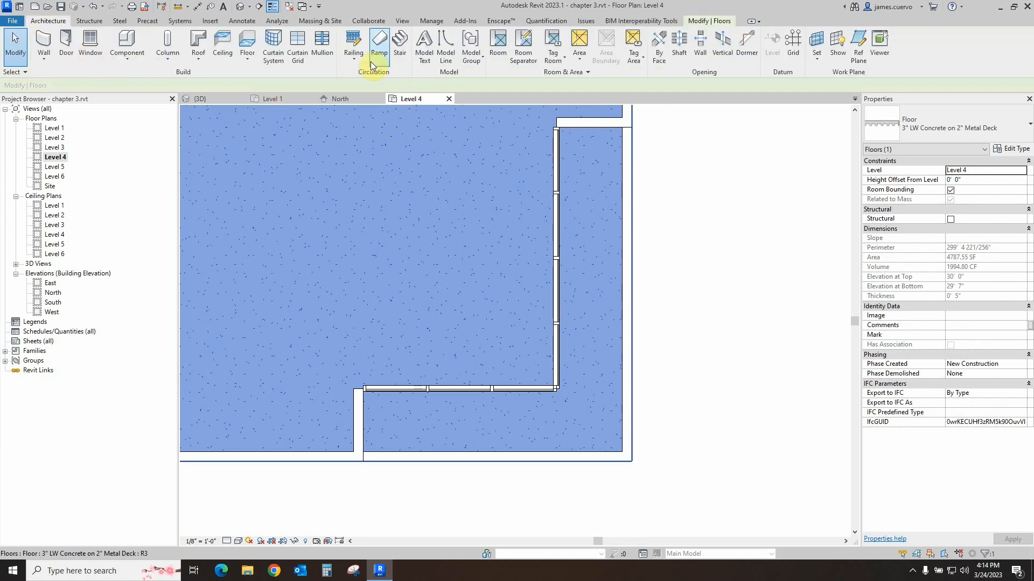
left_click(355, 59)
left_click(369, 78)
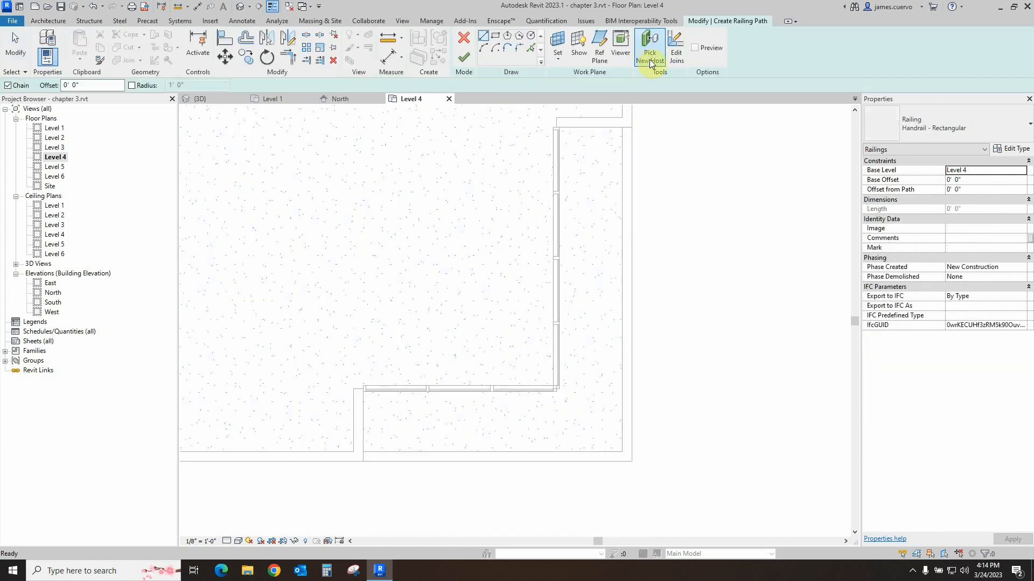
left_click(969, 129)
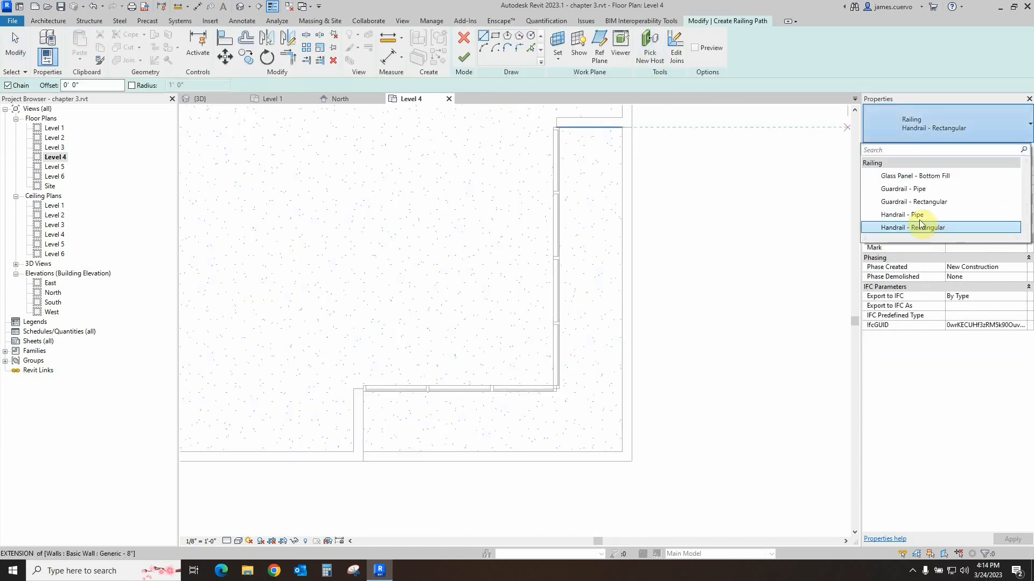
left_click(912, 189)
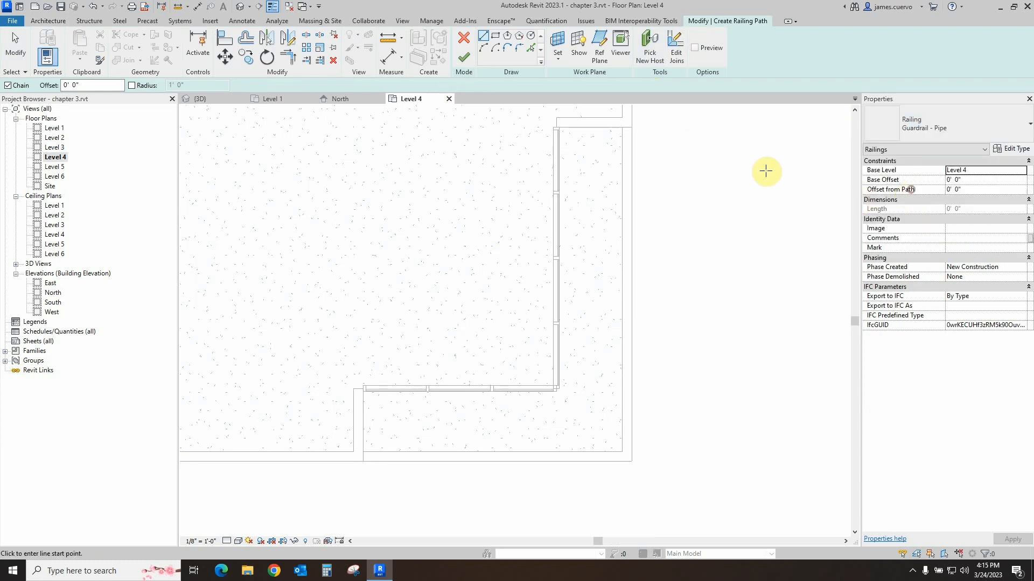
- Sketch an L-shaped railing path about 41' 5" long centred on the balcony's two outer walls and finish the railing
left_click(627, 128)
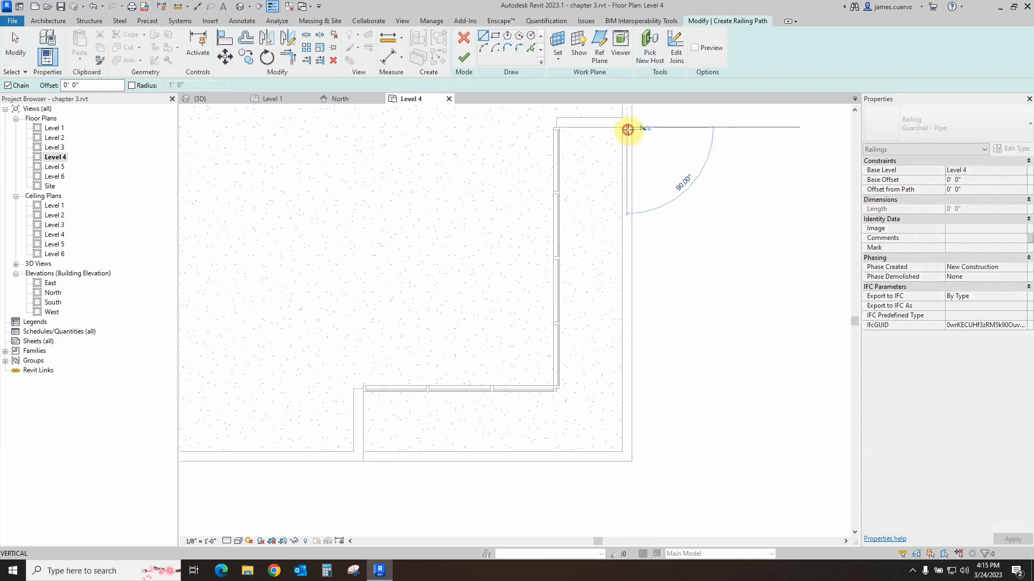
left_click(625, 457)
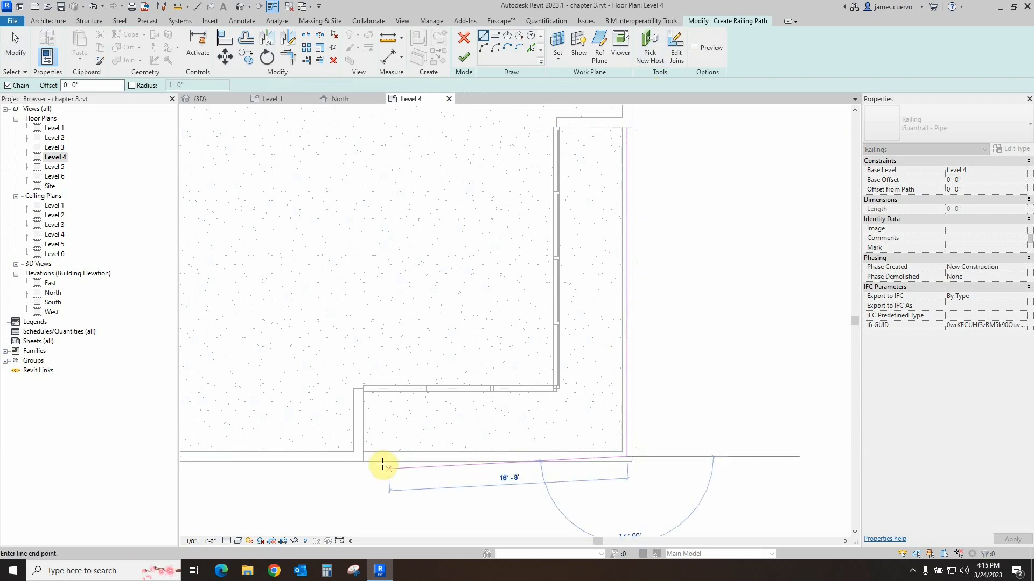
left_click(363, 458)
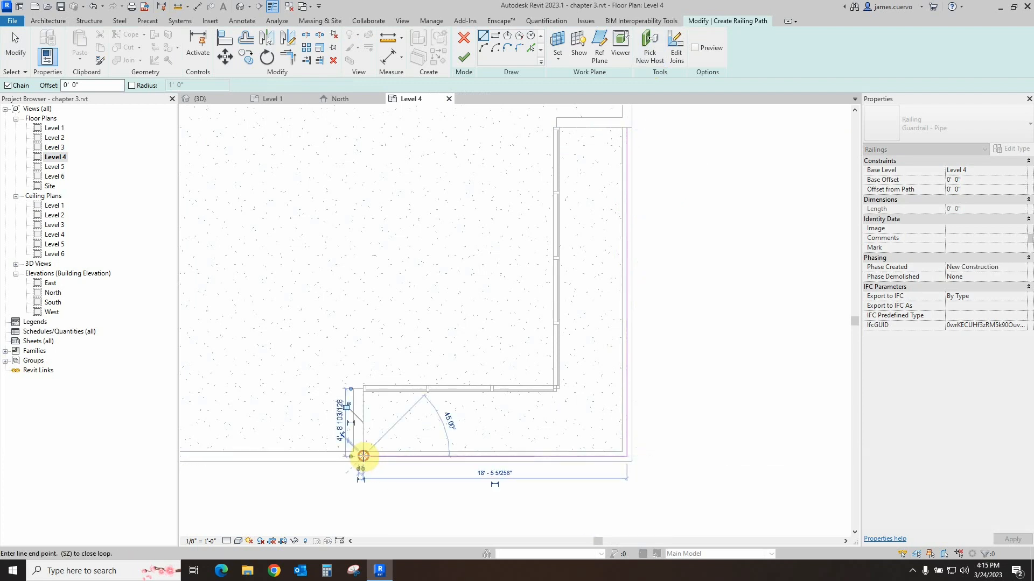
key("Escape")
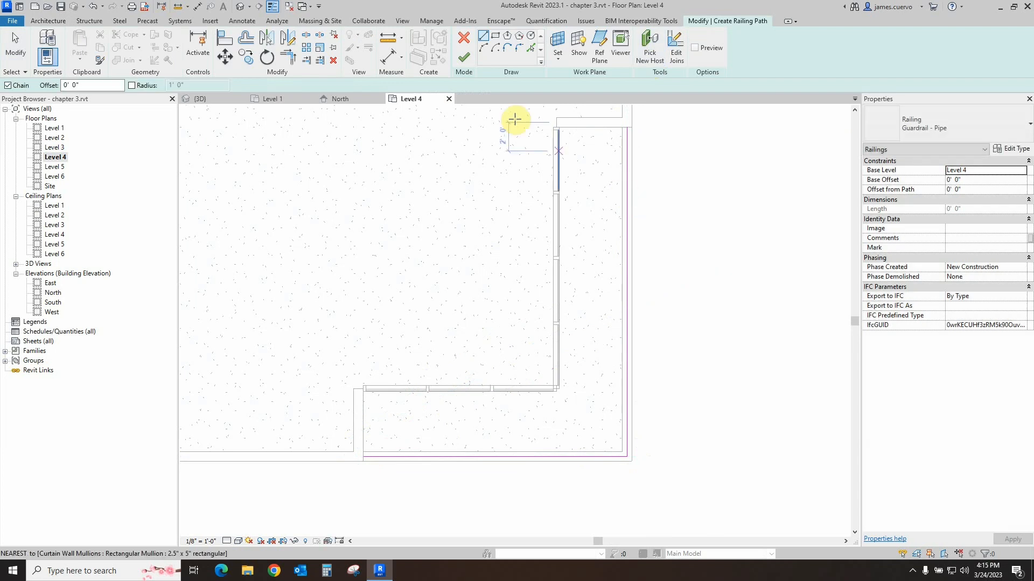
left_click(464, 60)
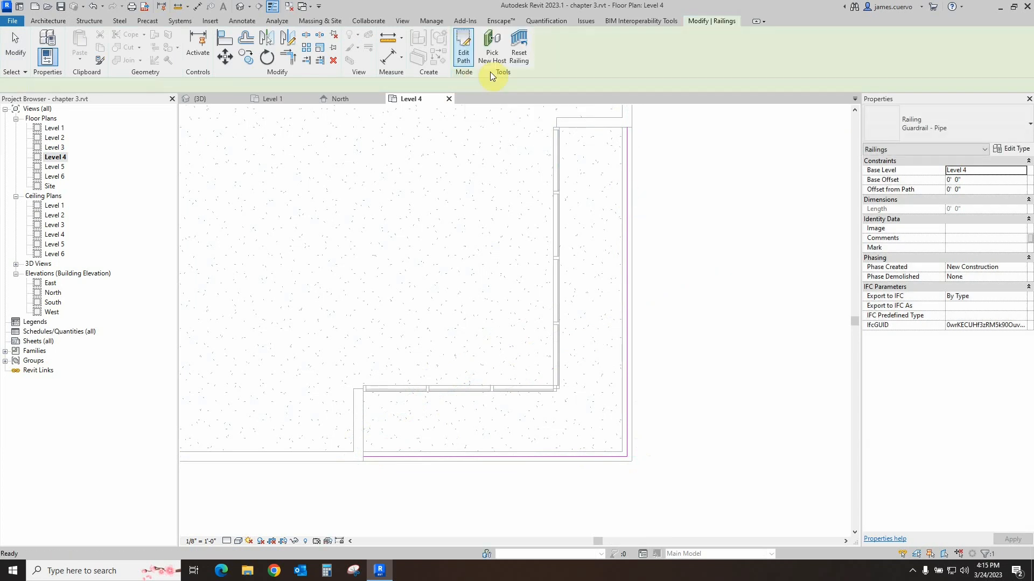
- Examine the balcony guardrail and the roof overhang in the 3D view from the front, the corner and the curved side
left_click(229, 98)
scroll(700, 281, "down", 2)
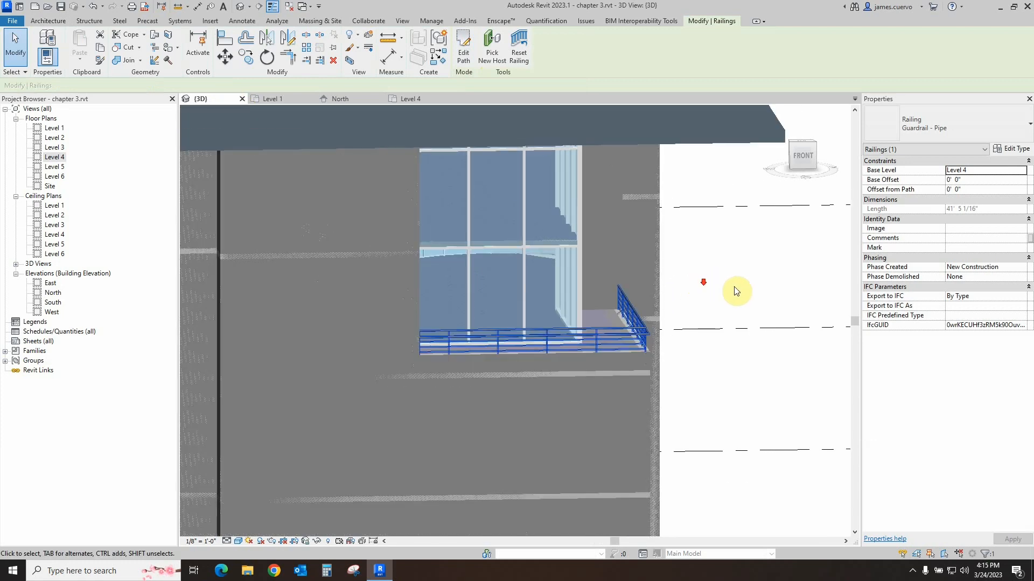
scroll(727, 225, "down", 1)
left_click(804, 157)
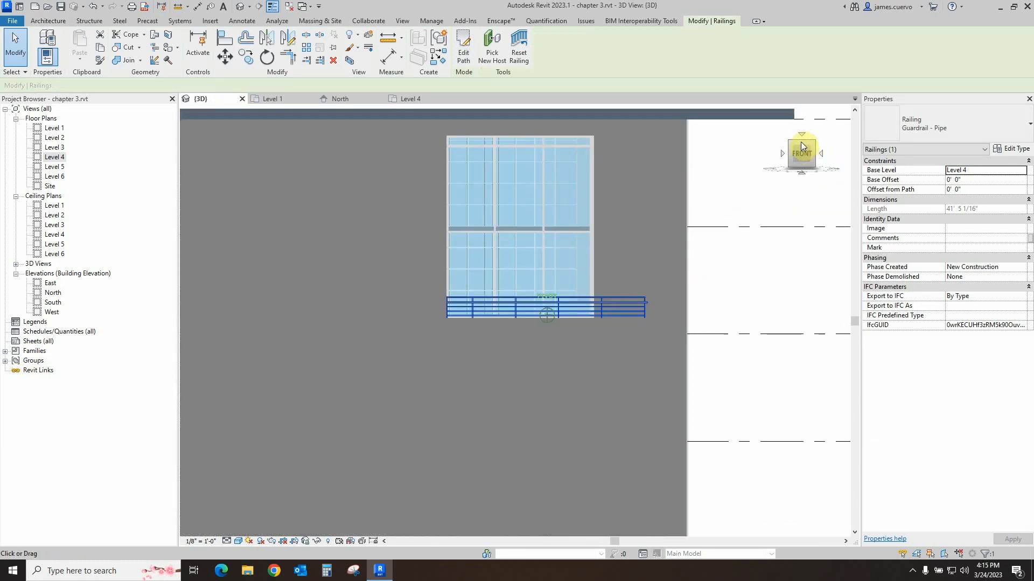
middle_click_drag(771, 196, 732, 206, "shift")
scroll(758, 212, "down", 3)
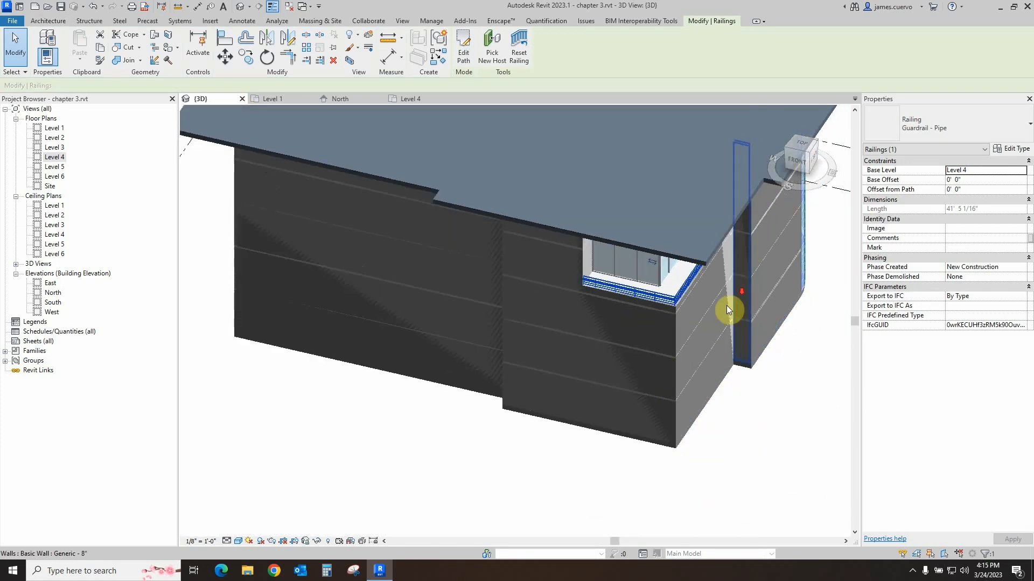
scroll(723, 309, "down", 2)
middle_click_drag(693, 313, 599, 319)
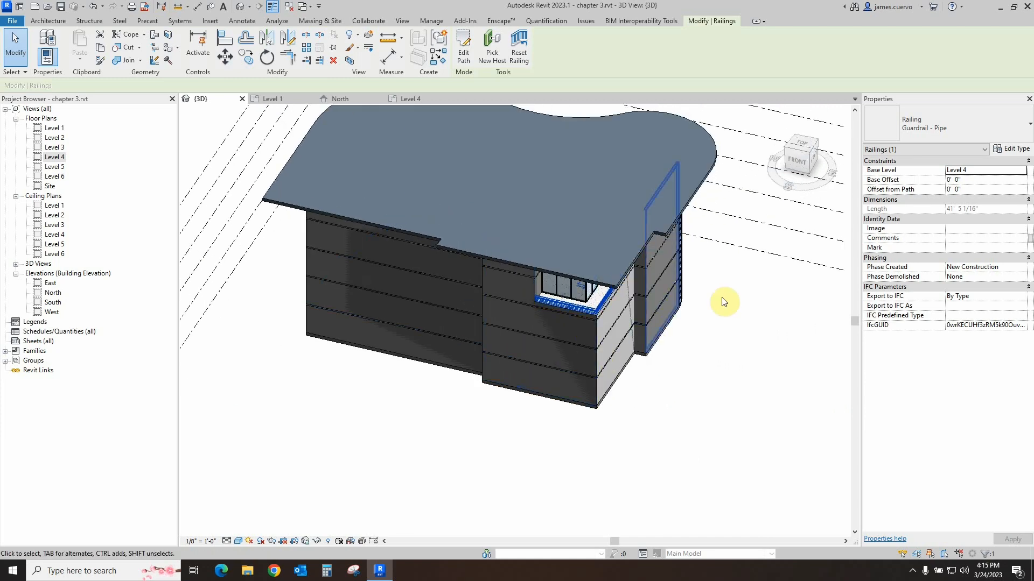
left_click_drag(800, 161, 550, 136)
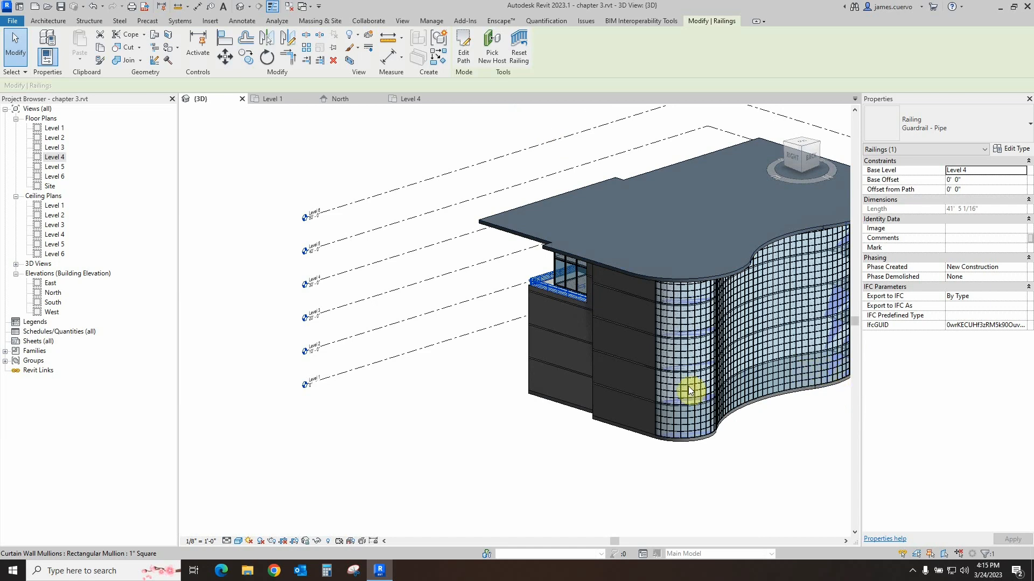
scroll(667, 390, "down", 4)
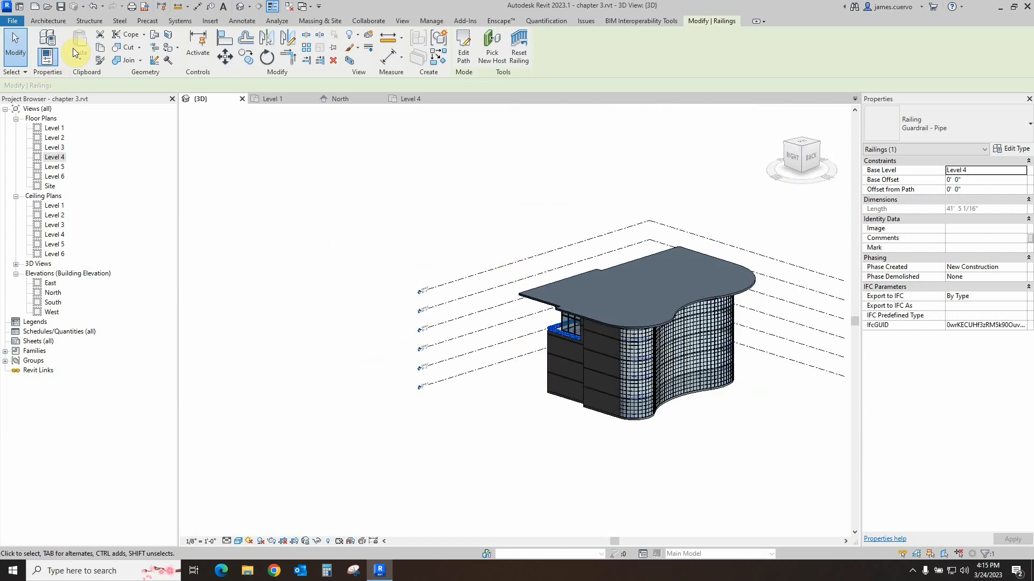
- Select the elements at the building's lower corner below the balcony and filter the selection to only Mass and Mass Floor
left_click(325, 20)
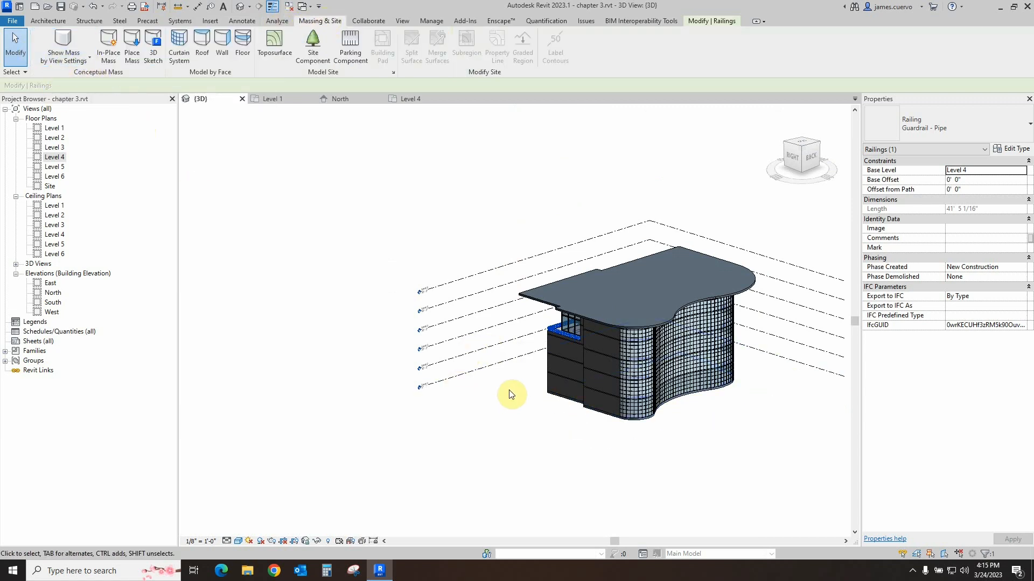
scroll(612, 306, "up", 6)
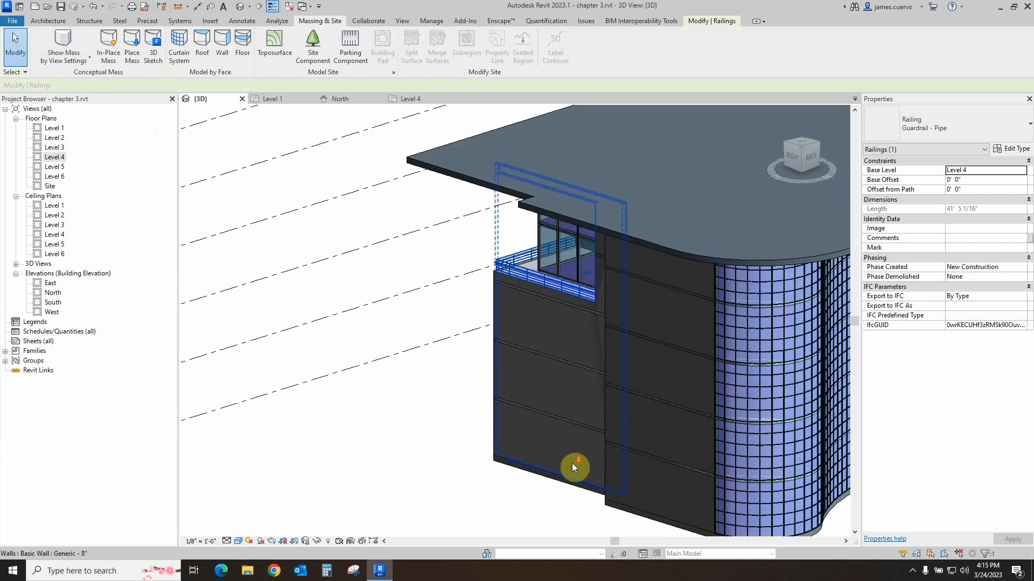
scroll(560, 492, "down", 2)
left_click_drag(546, 508, 463, 442)
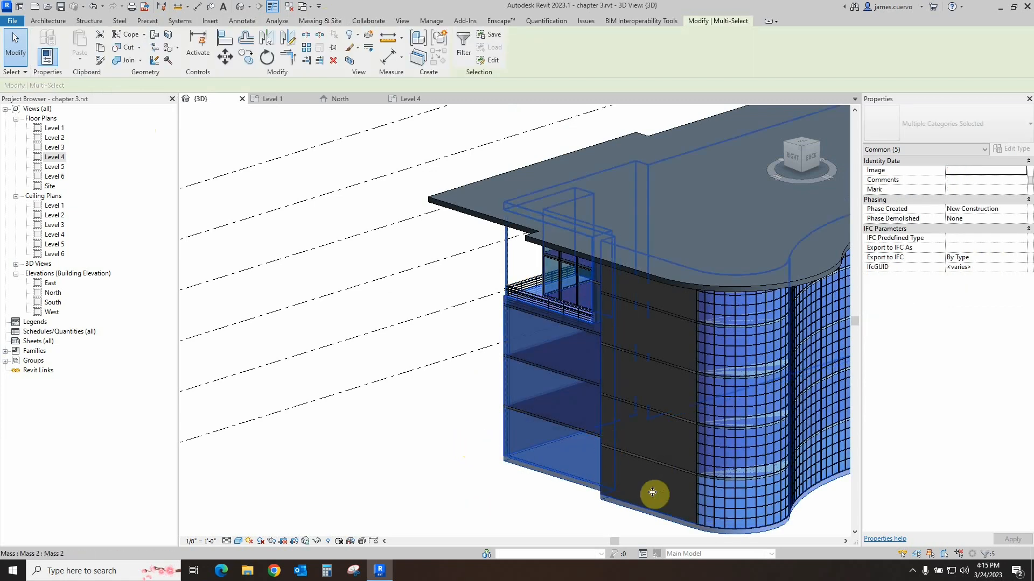
left_click(463, 48)
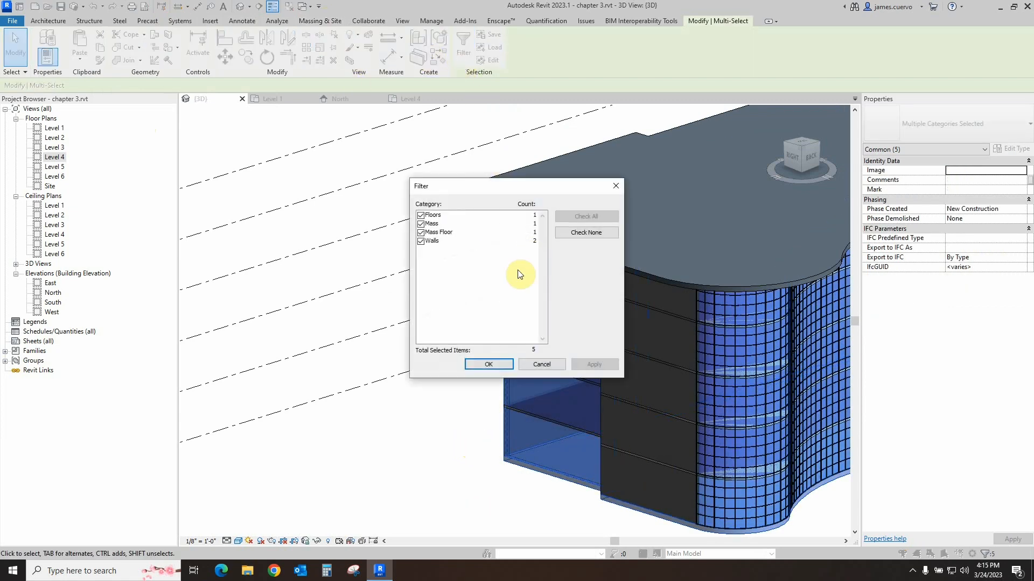
left_click(421, 233)
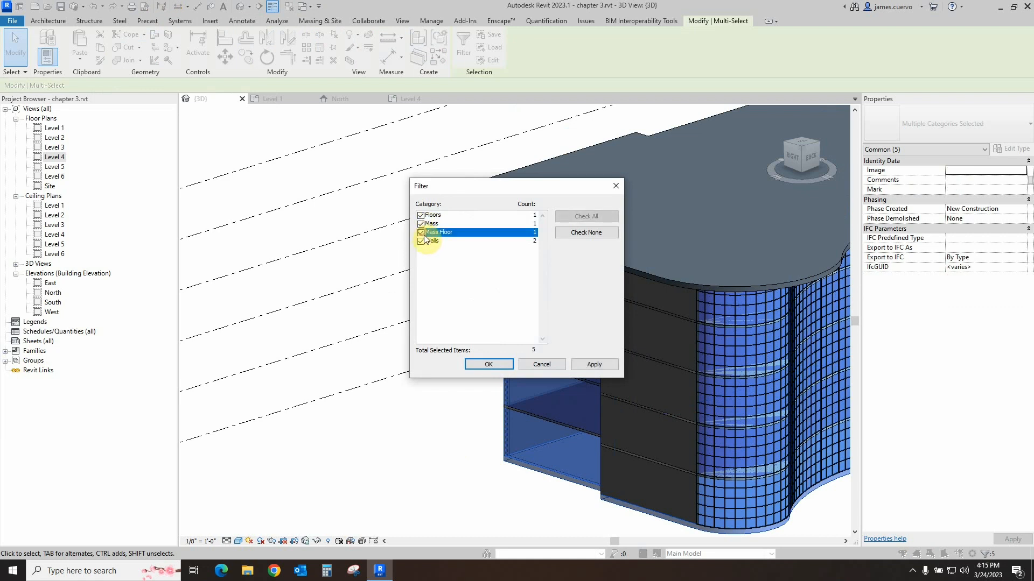
left_click(422, 242)
left_click(421, 216)
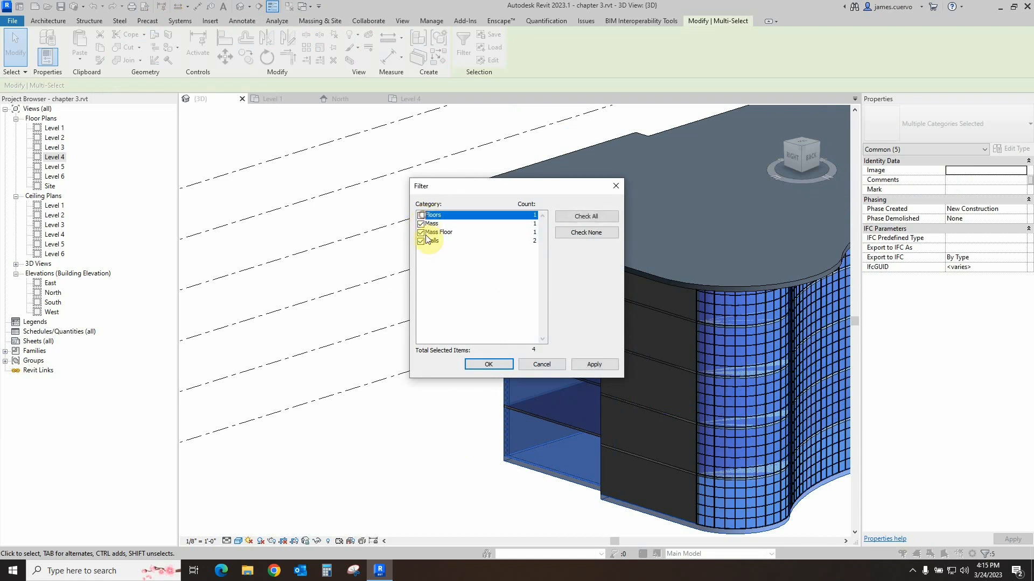
left_click(420, 242)
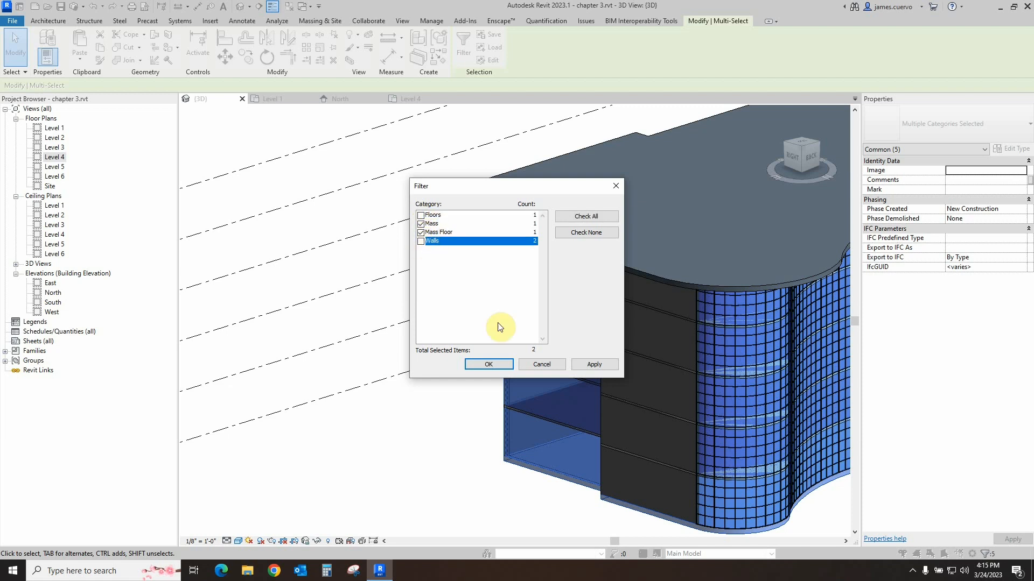
left_click(497, 366)
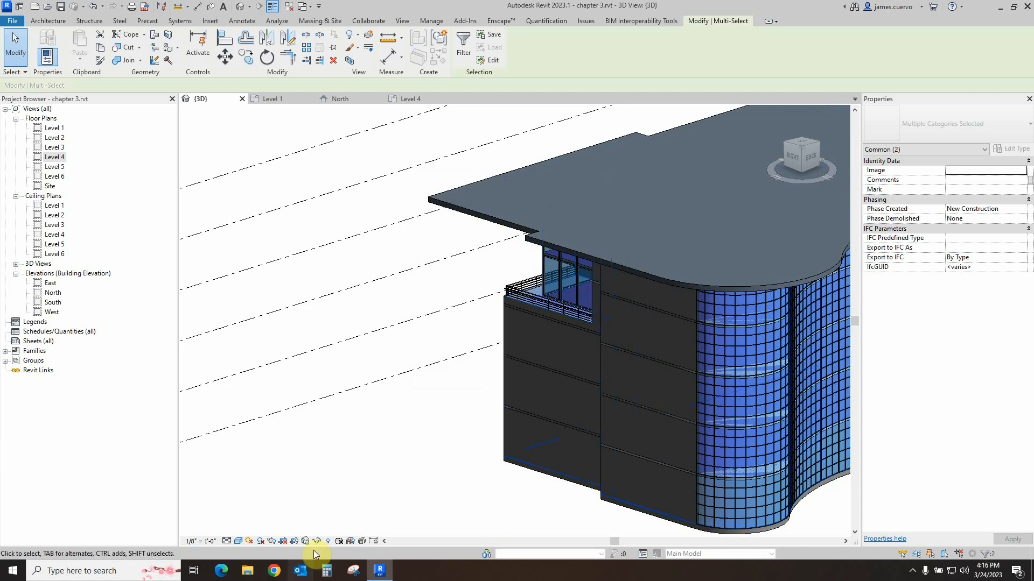
- Hide the selected mass and mass floor elements in the 3D view
right_click(482, 450)
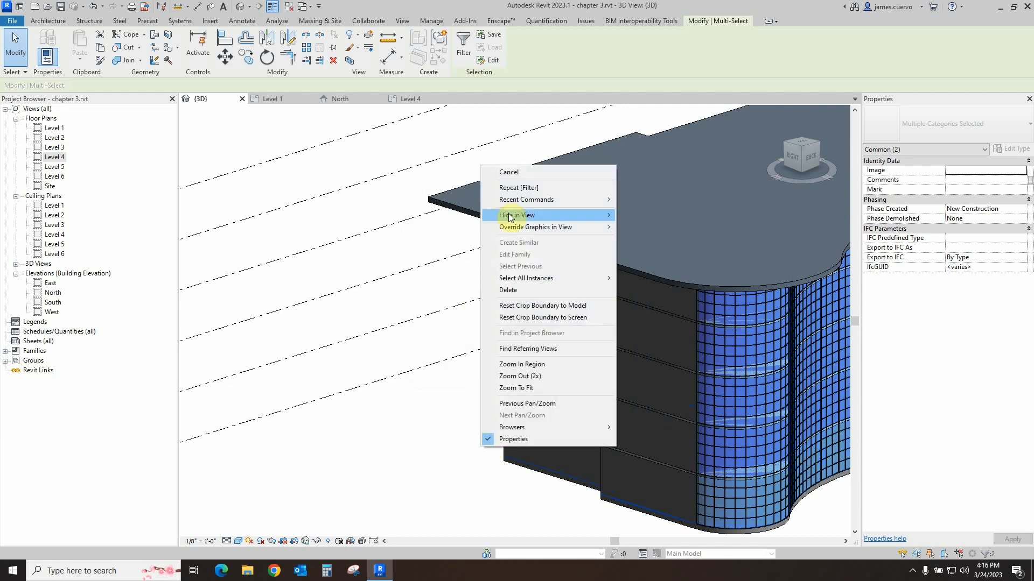
mouse_move(511, 216)
left_click(645, 215)
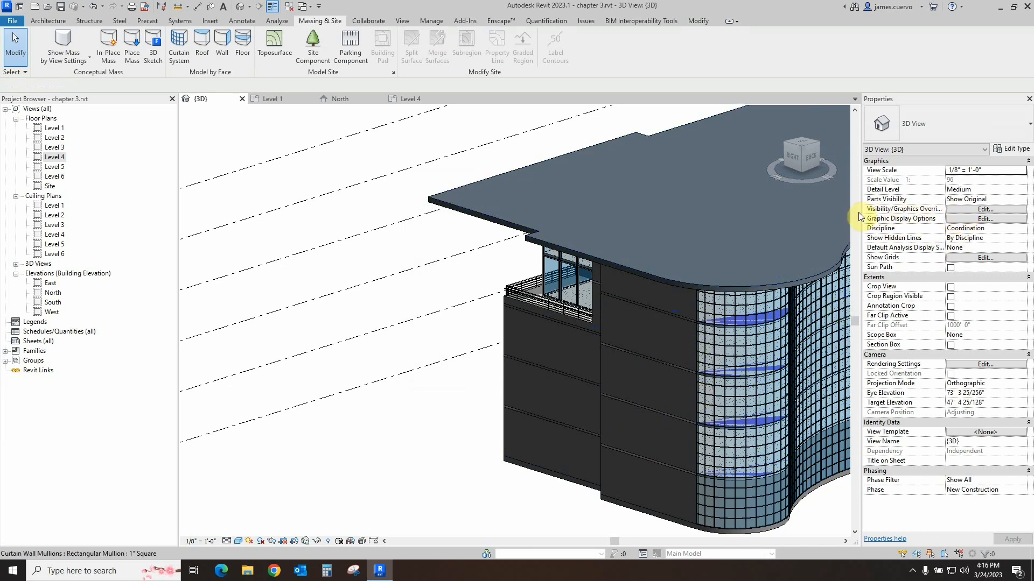
- Turn off the Mass Floor subcategory's visibility in the 3D view's graphic overrides and apply the change
left_click(975, 210)
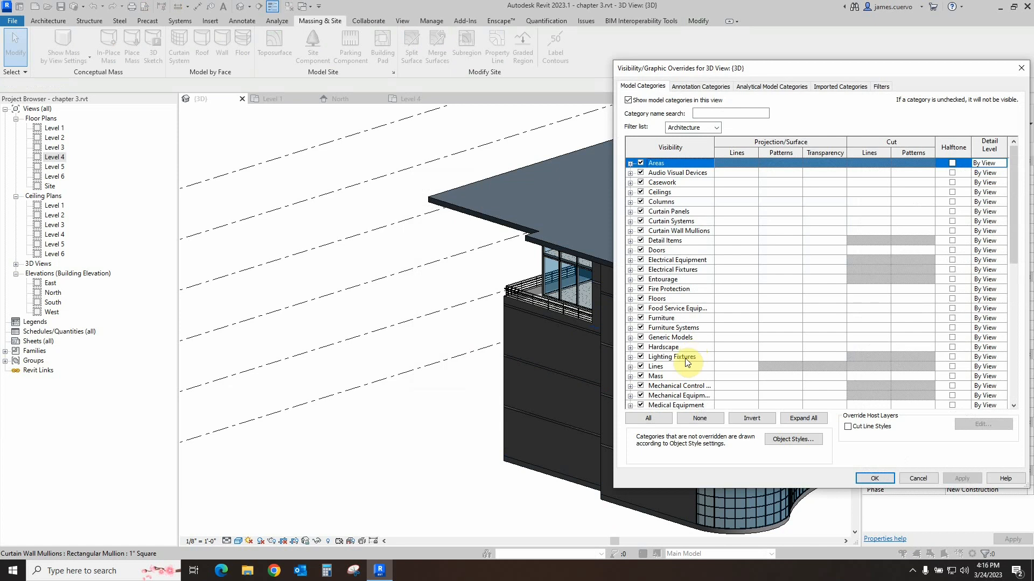
left_click(630, 376)
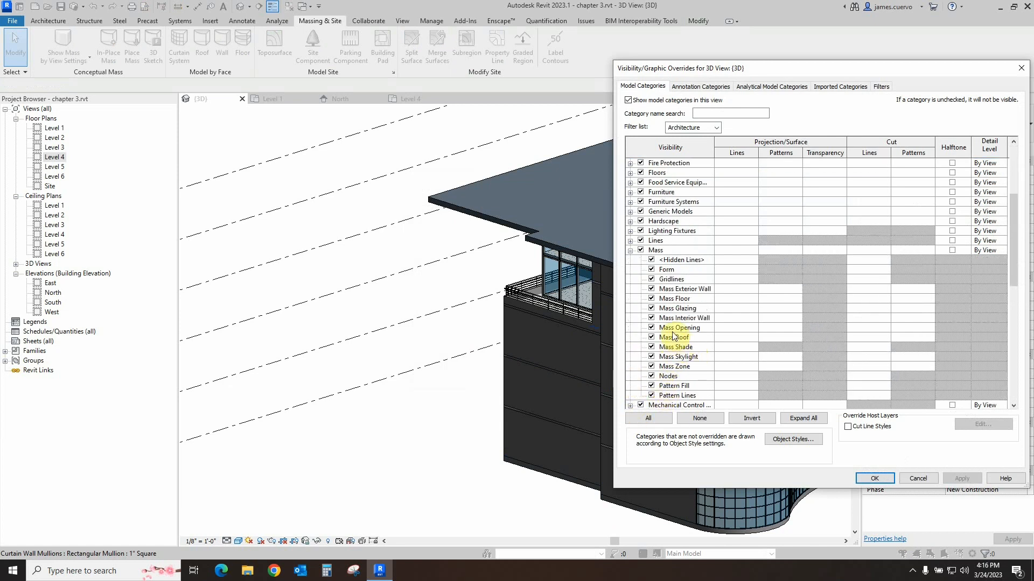
left_click(650, 302)
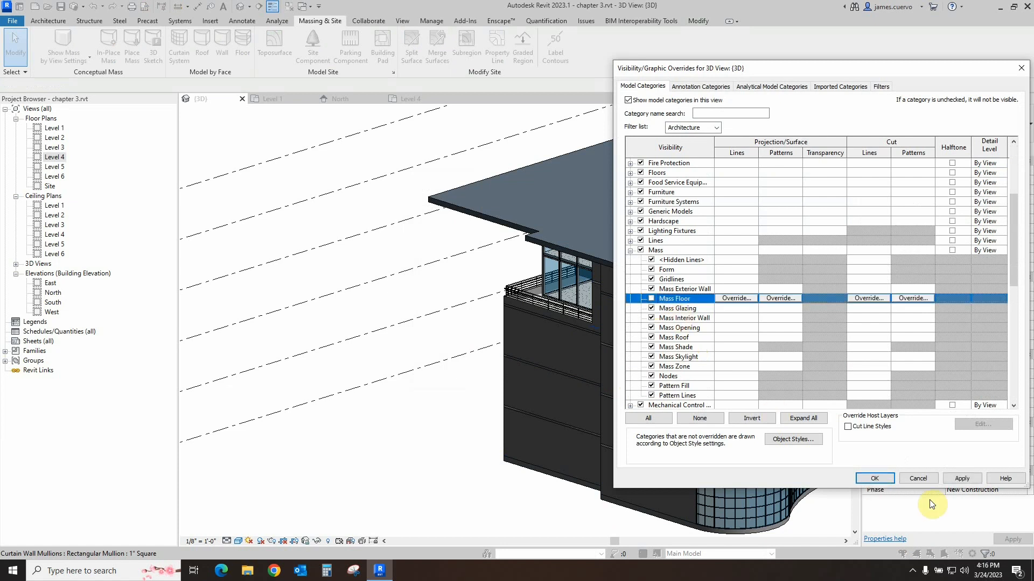
left_click_drag(791, 69, 311, 141)
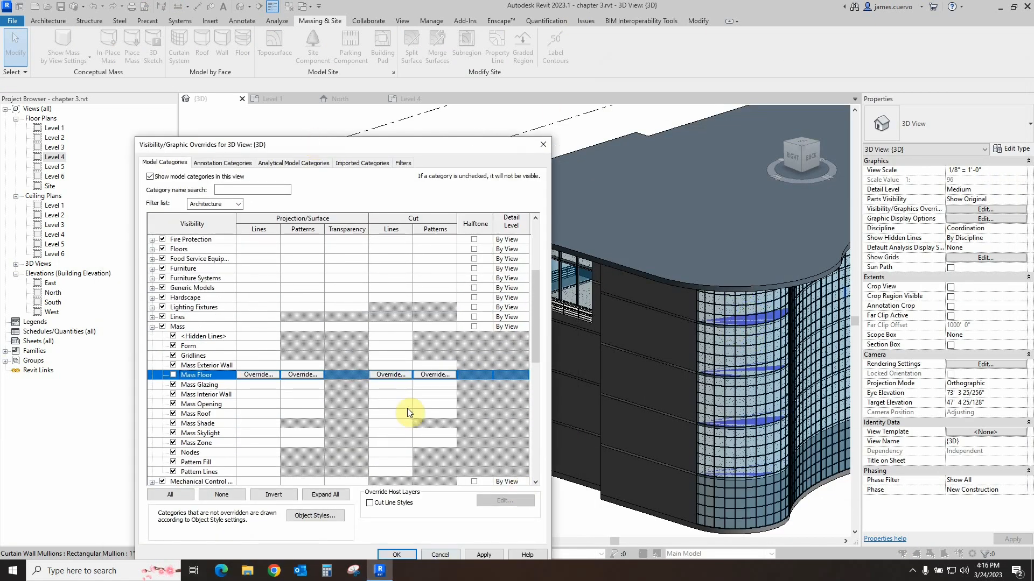
left_click(483, 557)
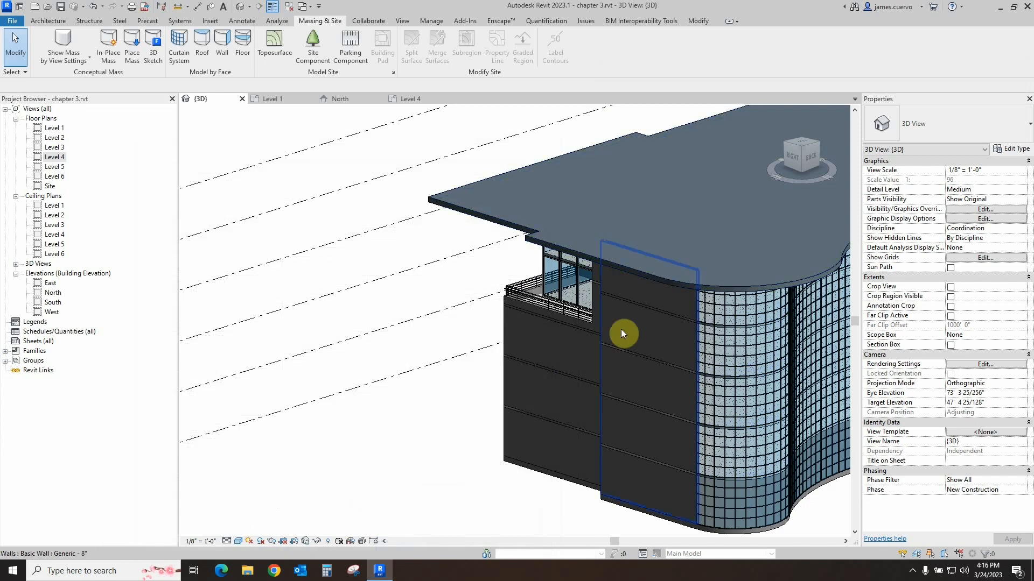
- Turn on shadows in the 3D view and check the whole building from the curved back, the right side and the corner between them
left_click(260, 540)
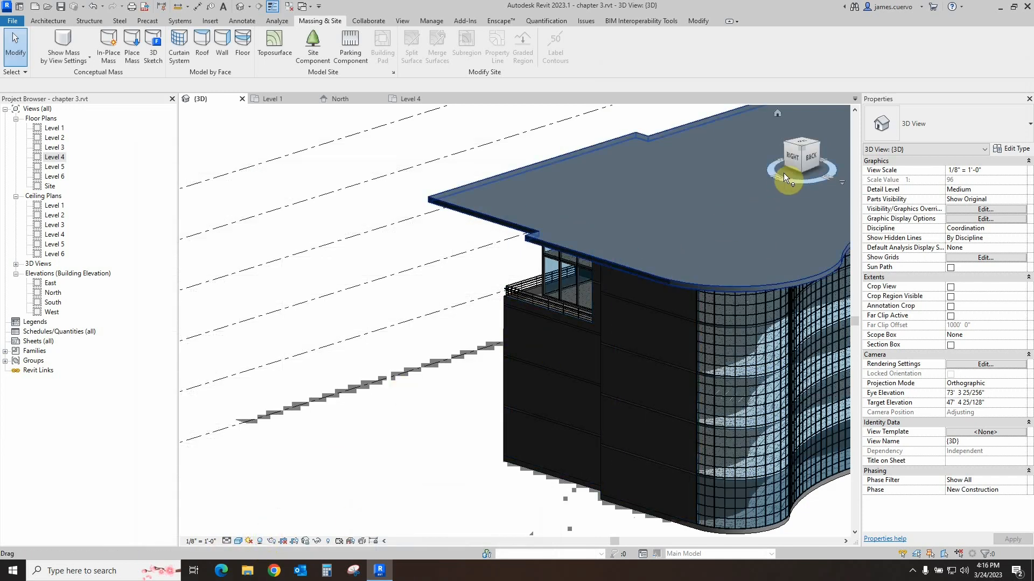
left_click_drag(801, 155, 762, 159)
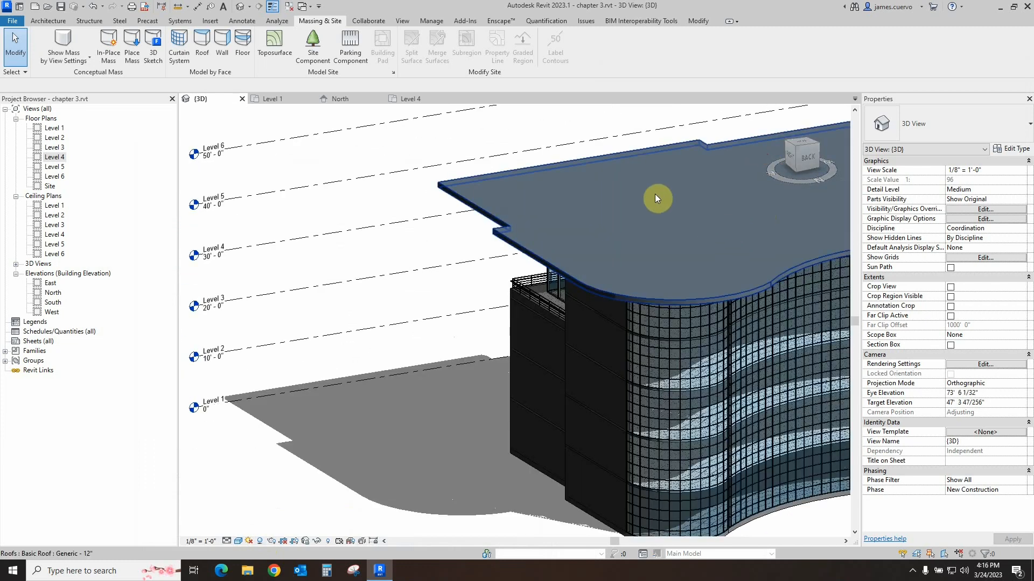
scroll(640, 189, "down", 3)
scroll(441, 292, "down", 1)
scroll(666, 272, "down", 1)
middle_click_drag(663, 274, 527, 315)
scroll(596, 322, "up", 2)
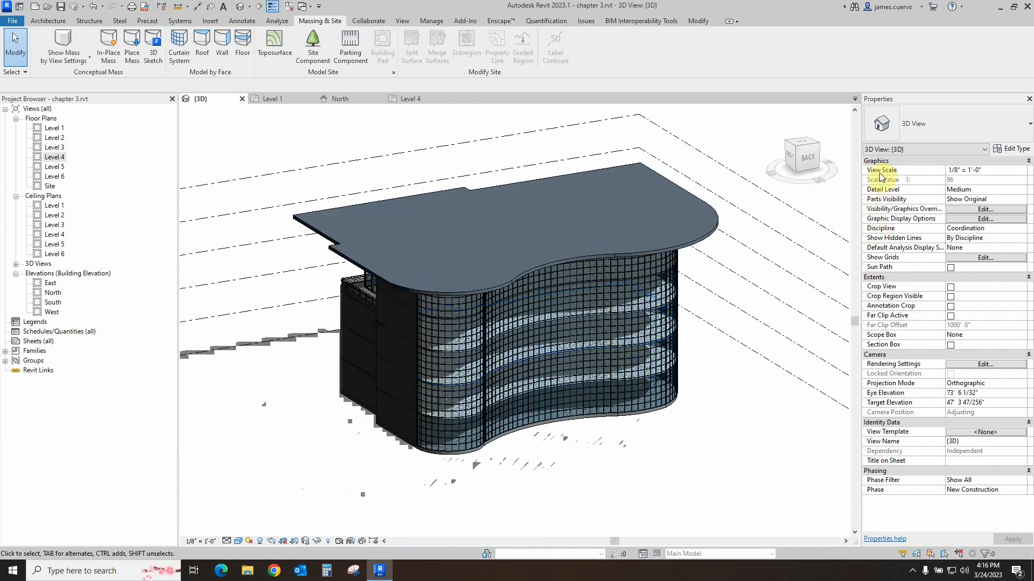
left_click_drag(811, 152, 188, 144)
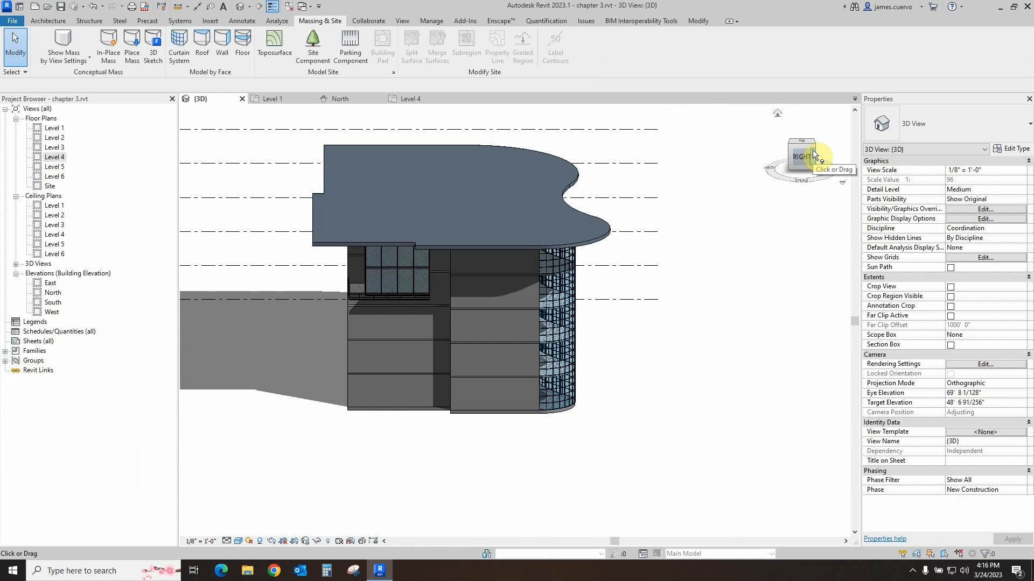
left_click(814, 155)
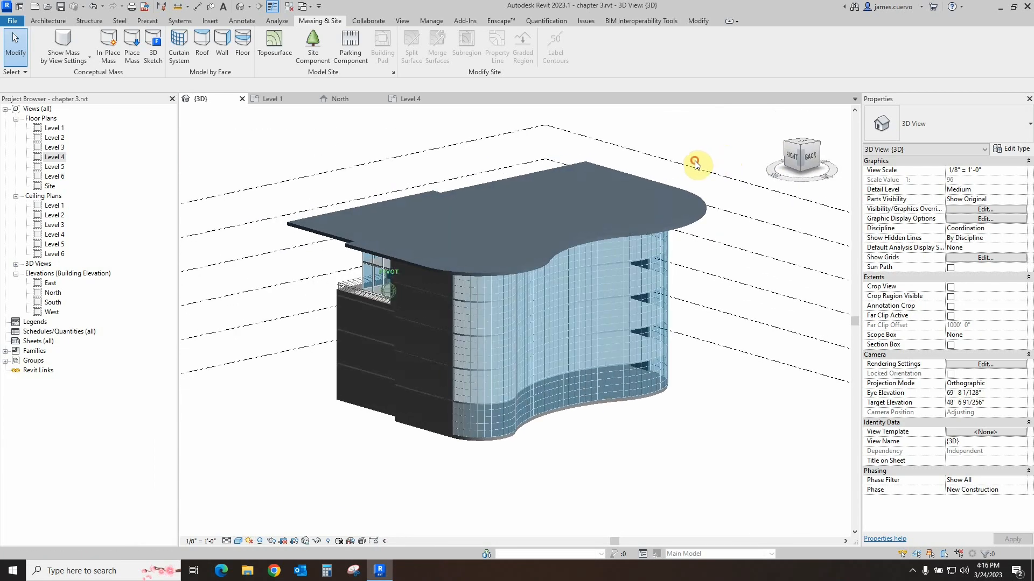
left_click_drag(694, 160, 695, 163)
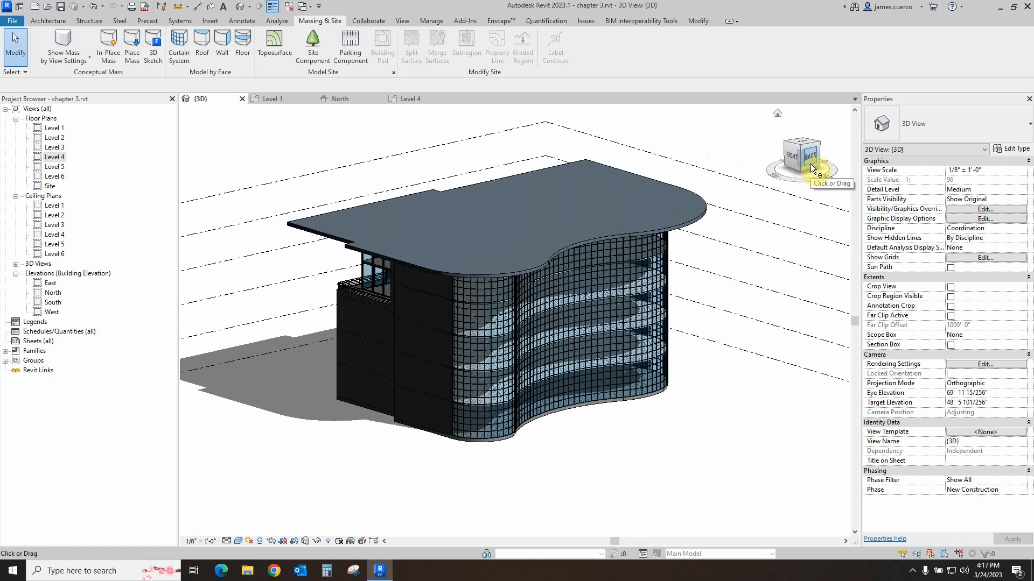